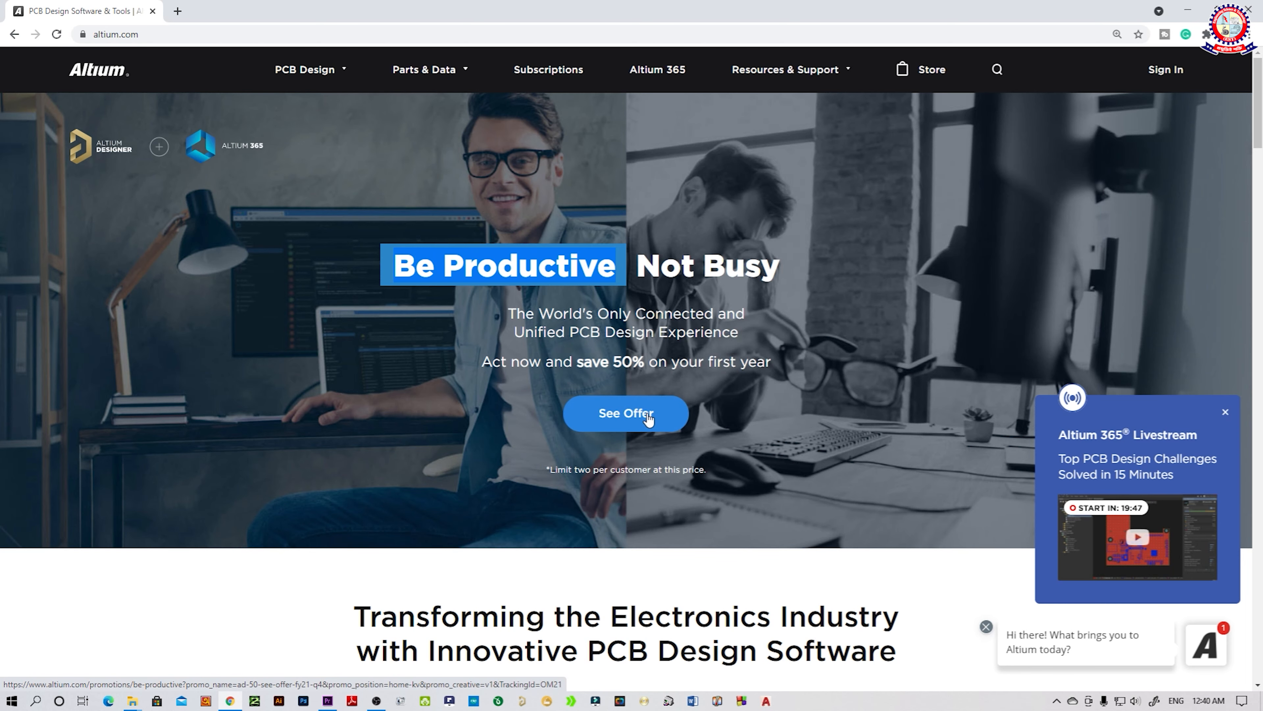
# Look through the Altium homepage's promotional offer, customer stories, company logos and the pricing of its PCB design software
pyautogui.scroll(-2, 648, 420)
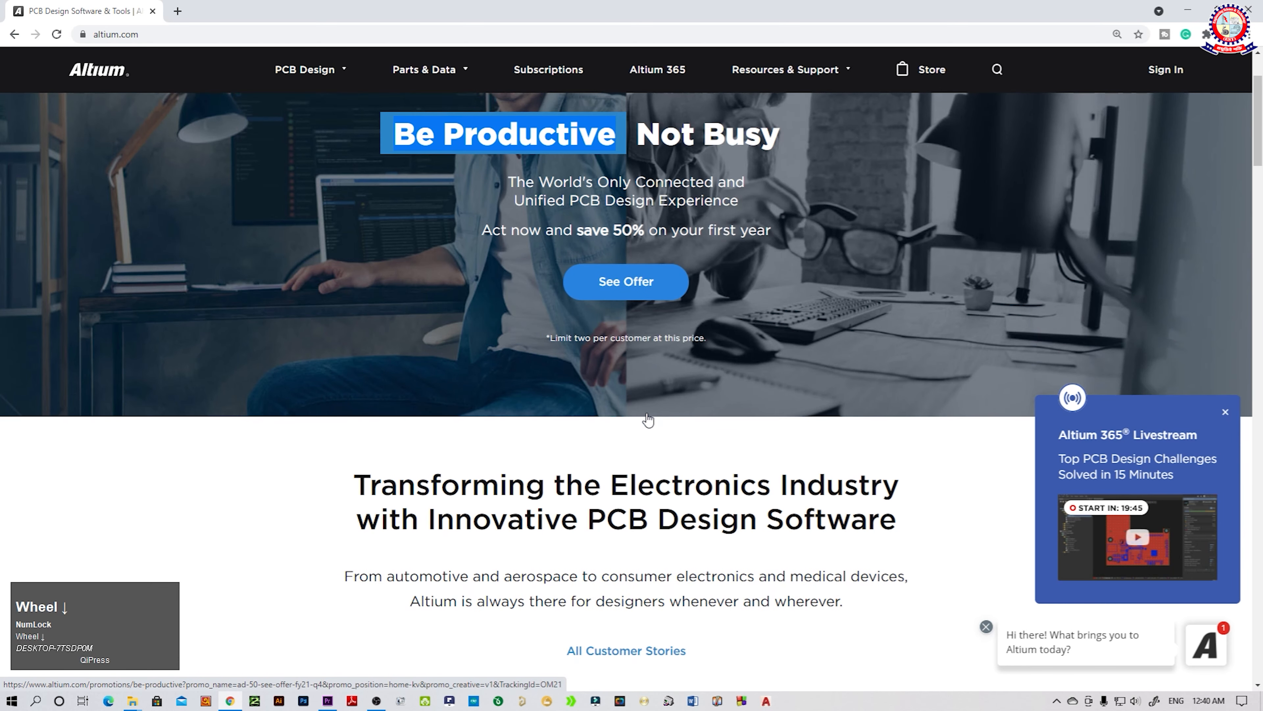
pyautogui.scroll(-3, 648, 419)
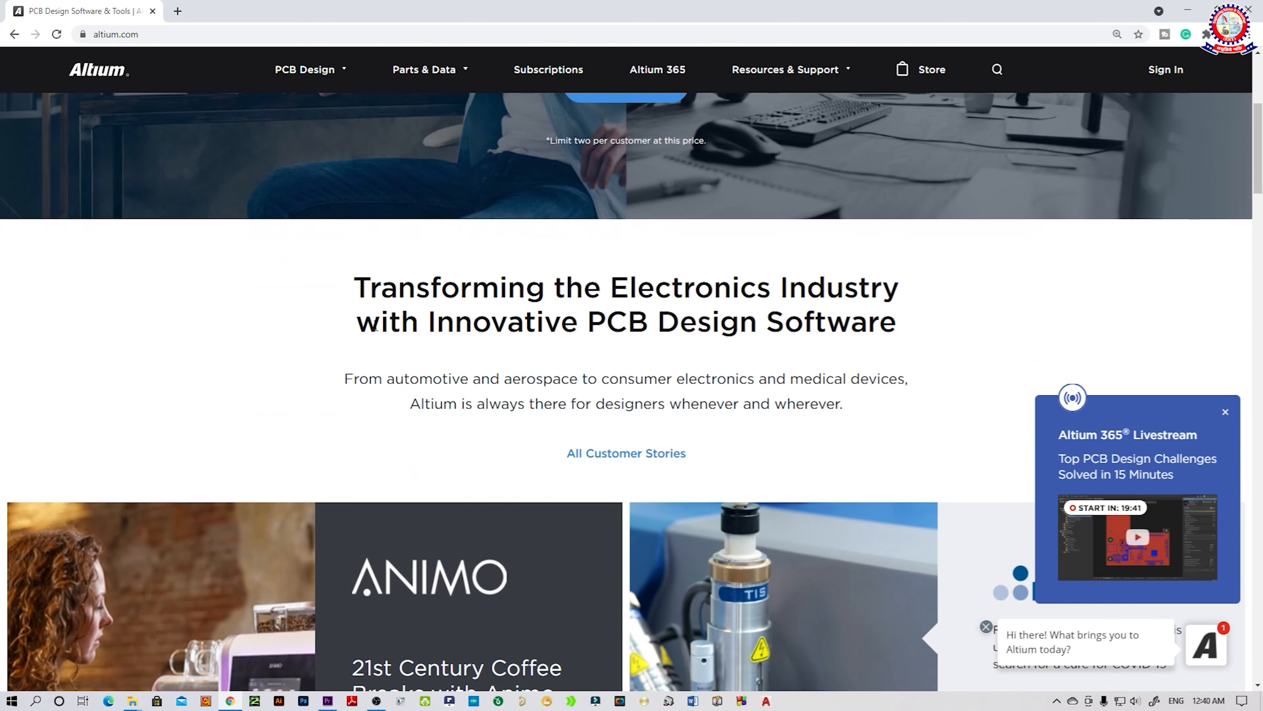
pyautogui.scroll(-3, 411, 283)
pyautogui.scroll(2, 411, 283)
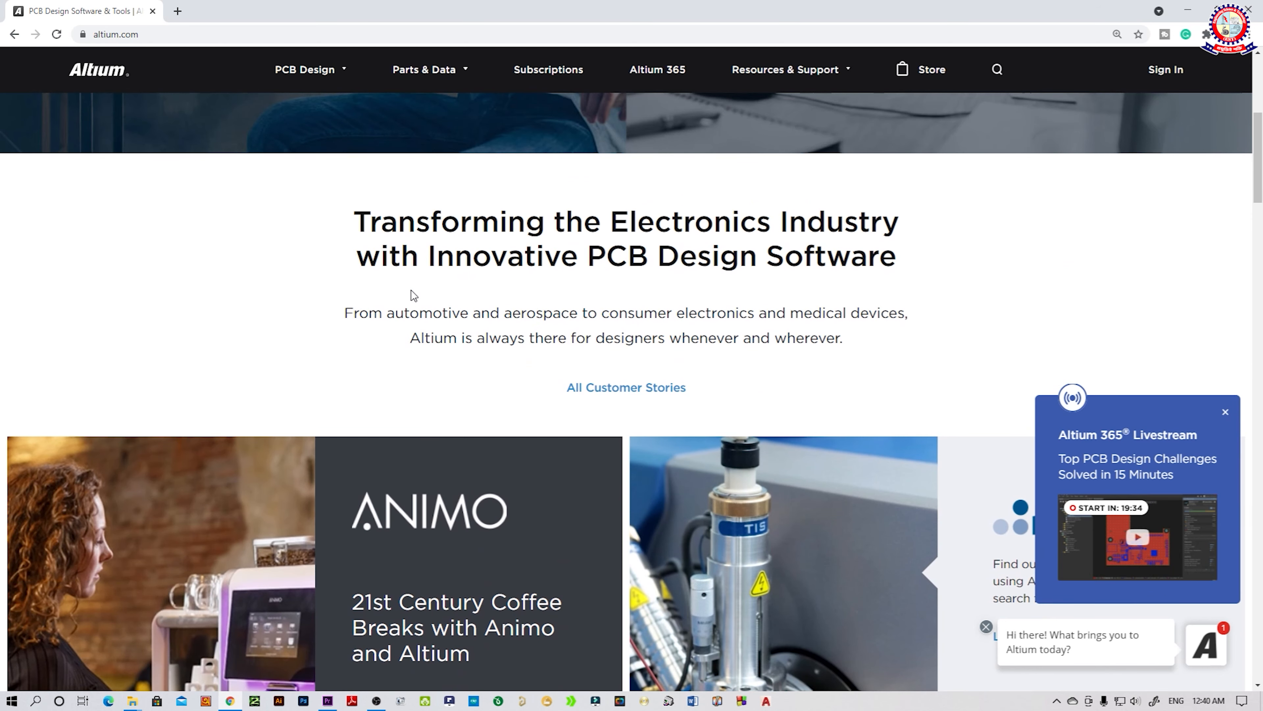
pyautogui.scroll(-5, 413, 294)
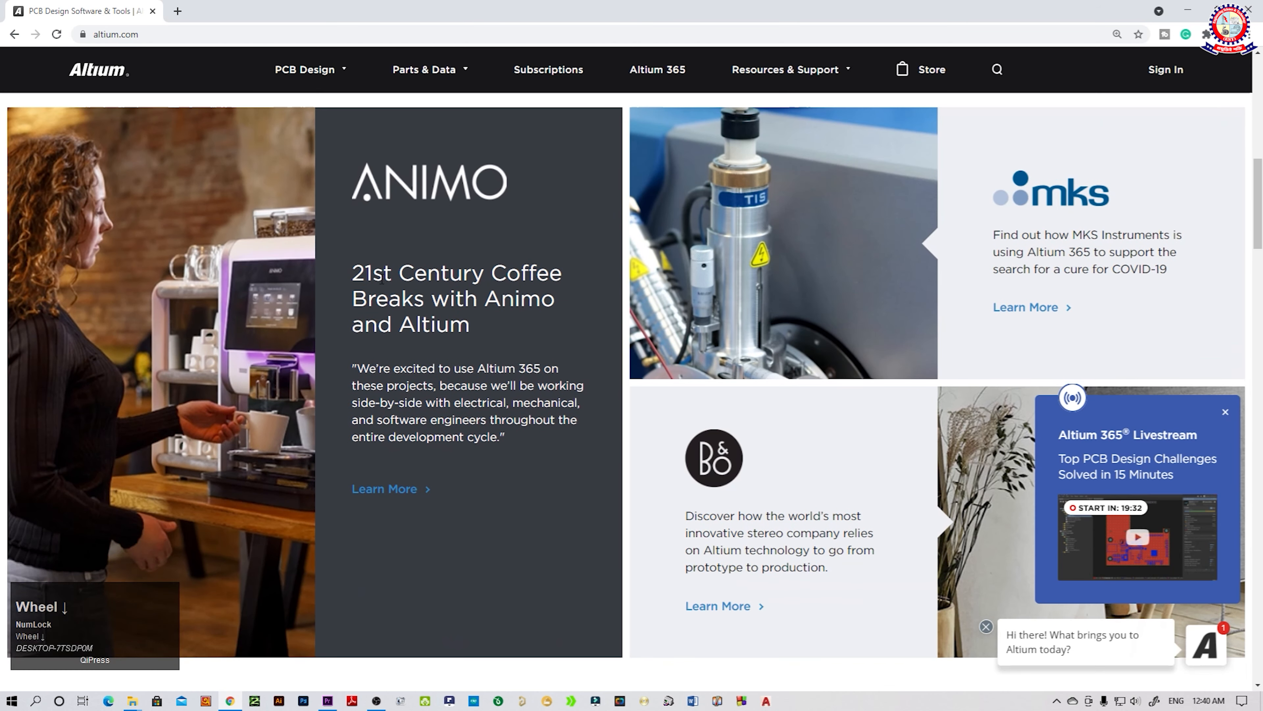
pyautogui.scroll(-6, 957, 287)
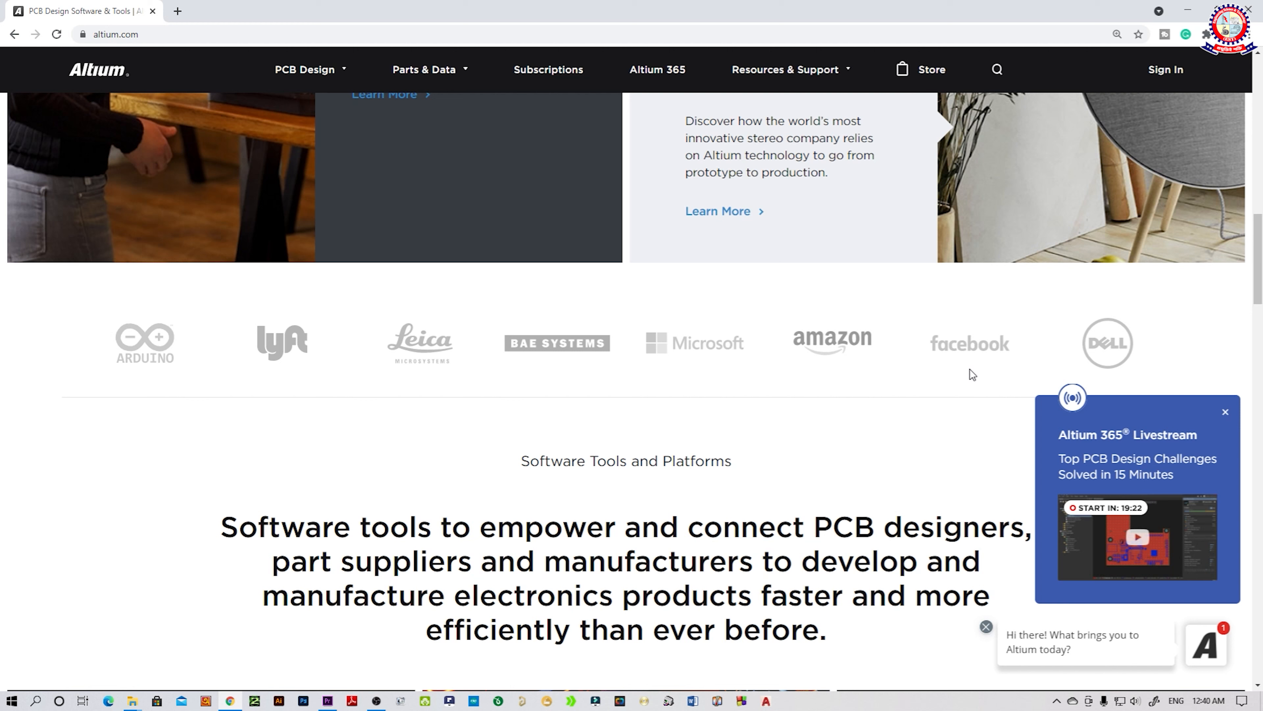
pyautogui.scroll(-6, 761, 388)
pyautogui.scroll(-3, 393, 293)
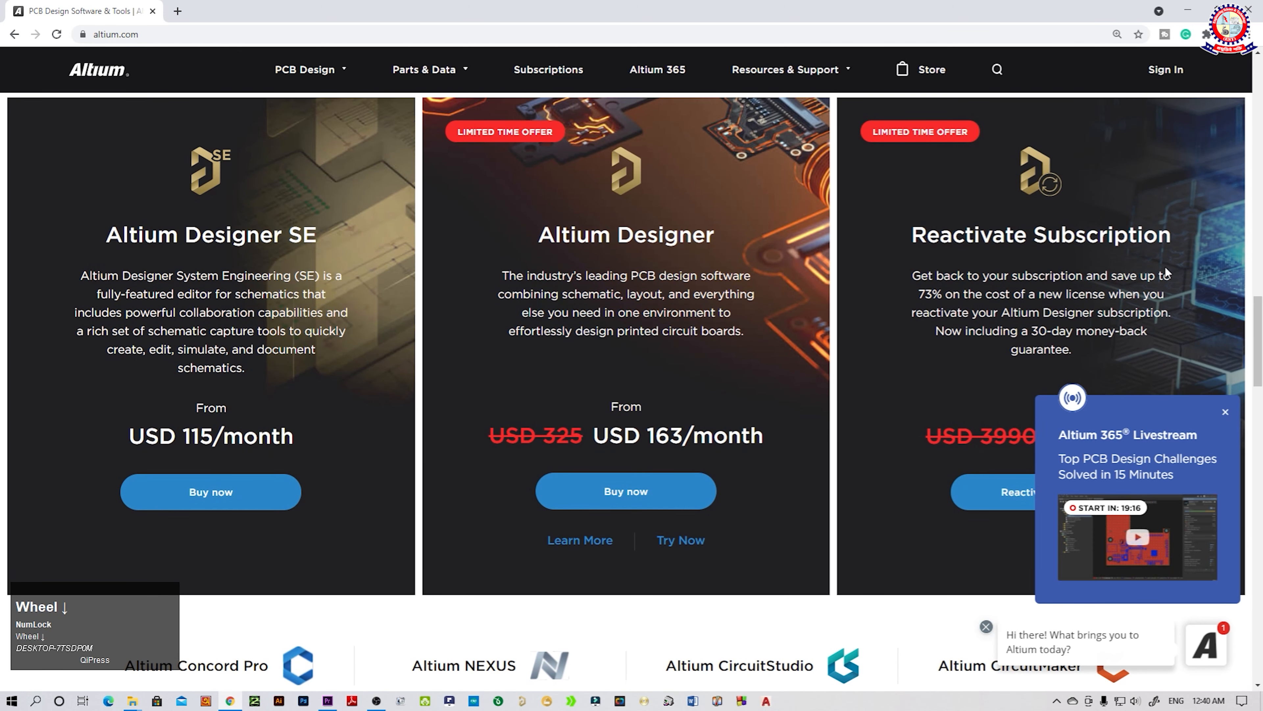
pyautogui.scroll(-1, 971, 365)
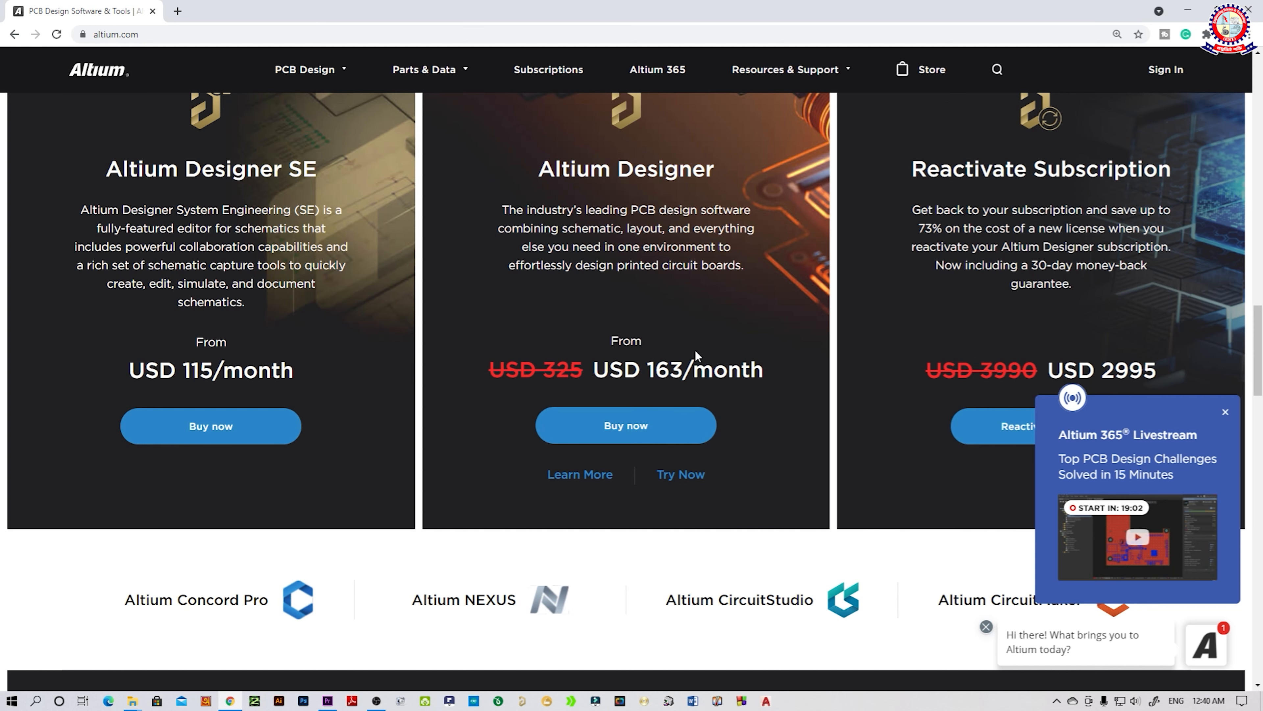
pyautogui.scroll(-2, 692, 346)
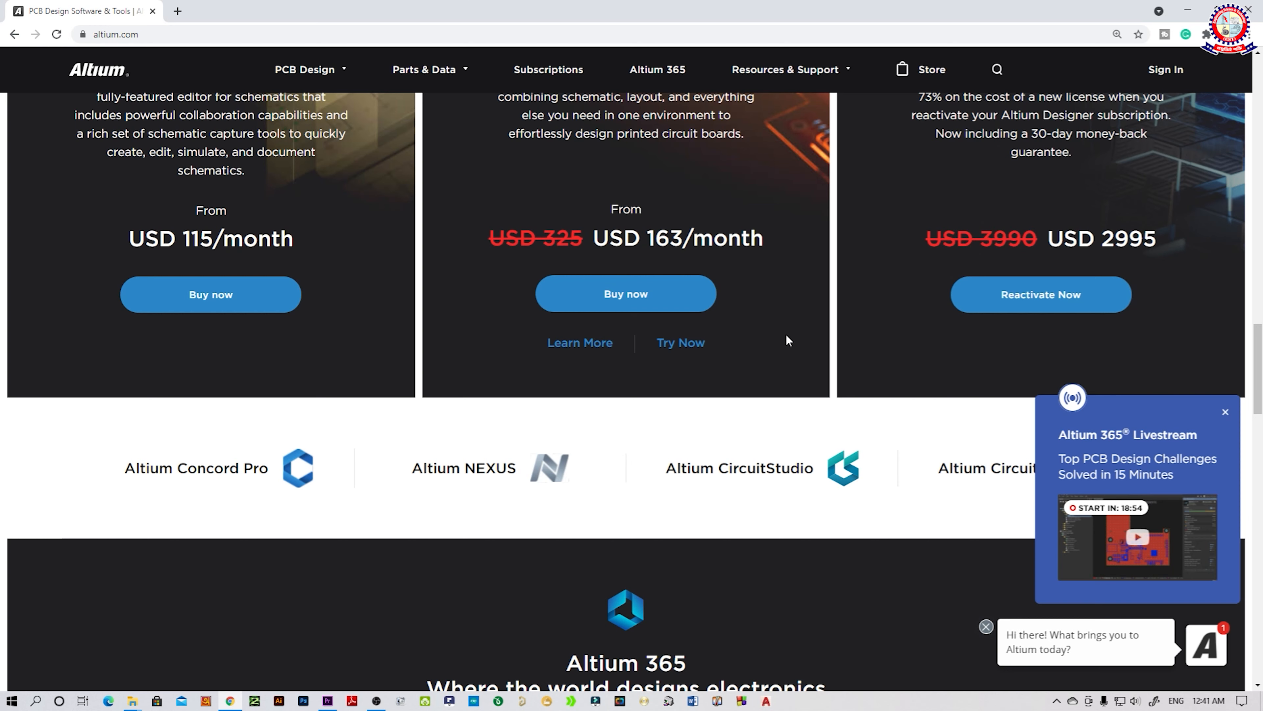
pyautogui.scroll(-1, 780, 334)
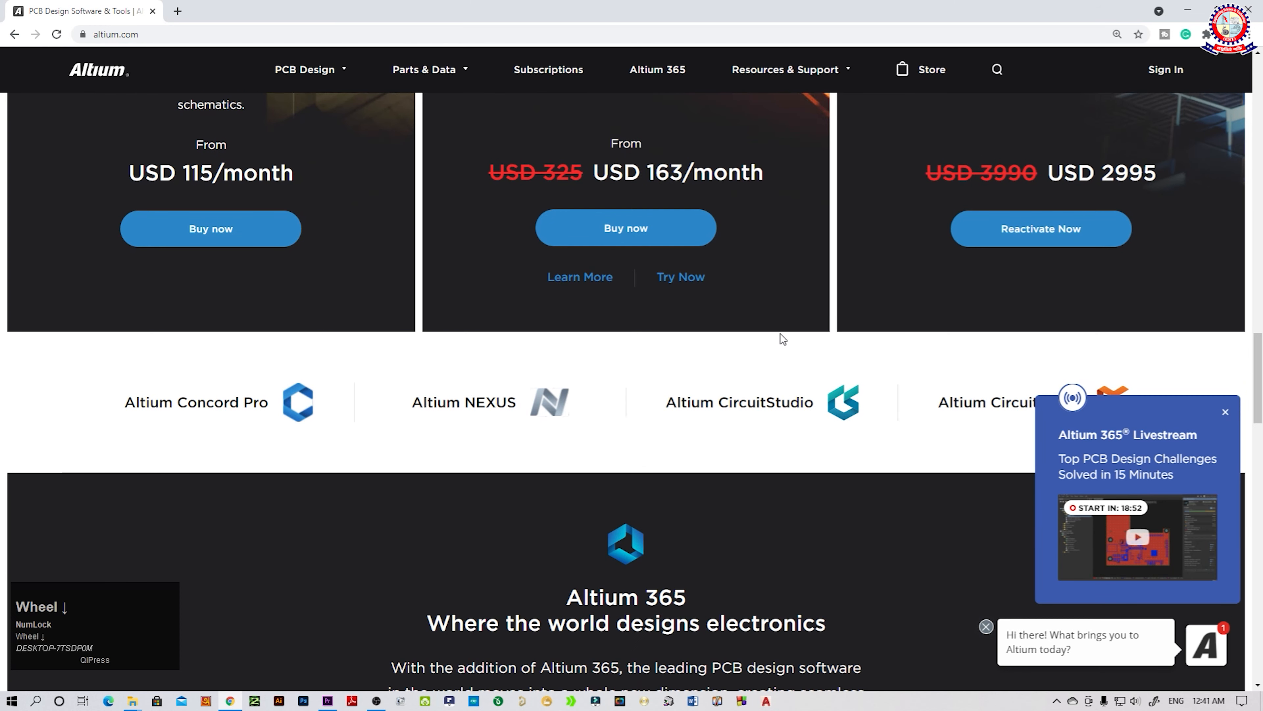
pyautogui.scroll(-2, 781, 333)
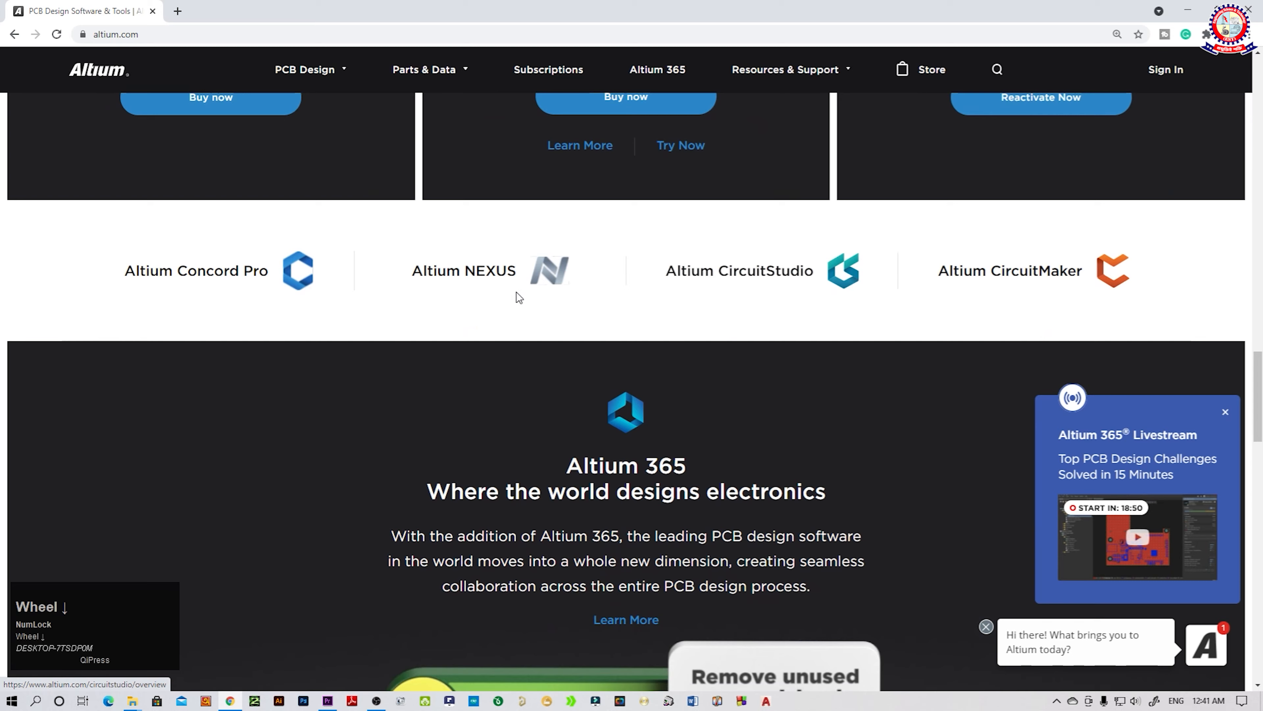
# Read the Altium 365 section of the homepage, including its collaboration description and the commented board image
pyautogui.scroll(-6, 940, 331)
pyautogui.scroll(1, 842, 317)
pyautogui.scroll(1, 649, 219)
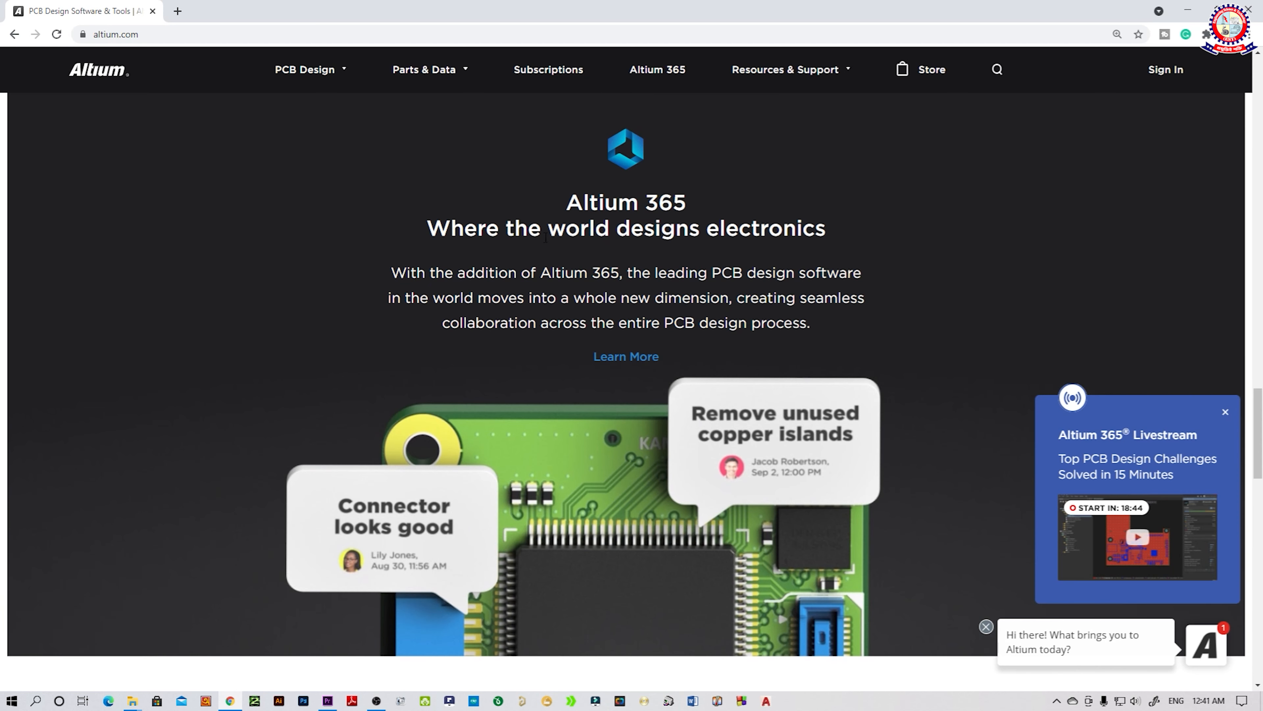
pyautogui.scroll(-2, 829, 244)
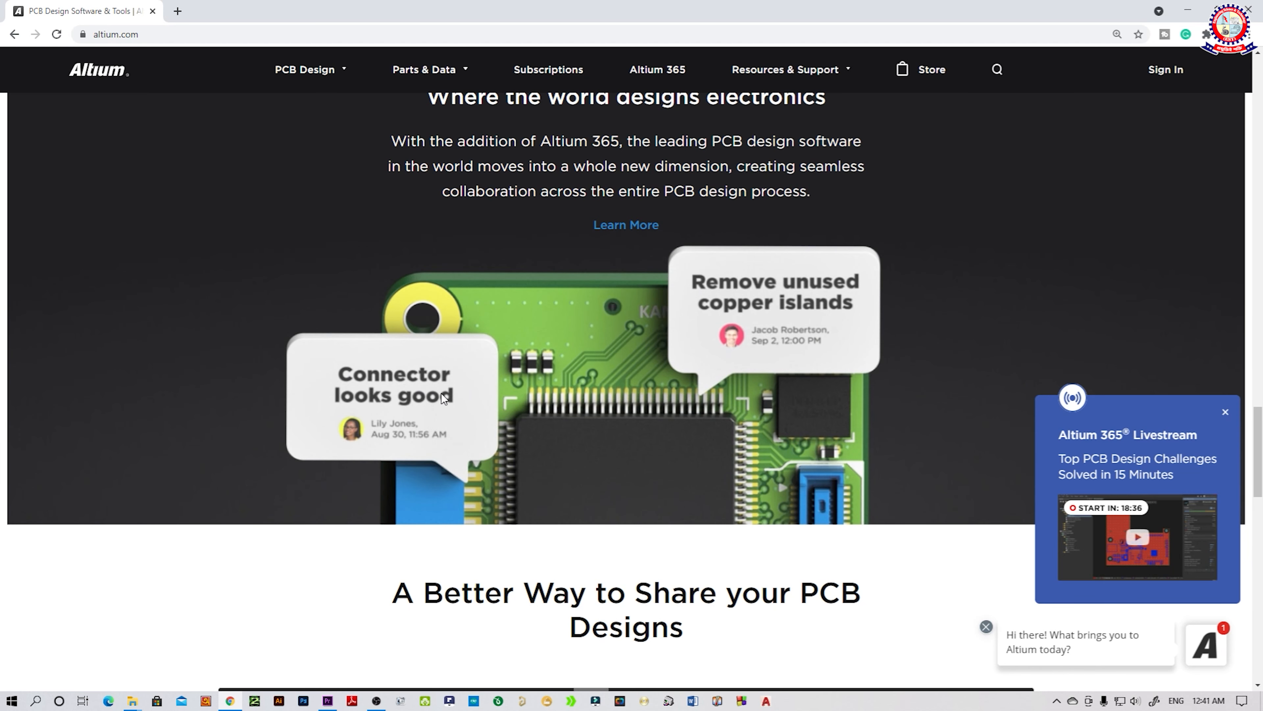
pyautogui.scroll(-1, 645, 408)
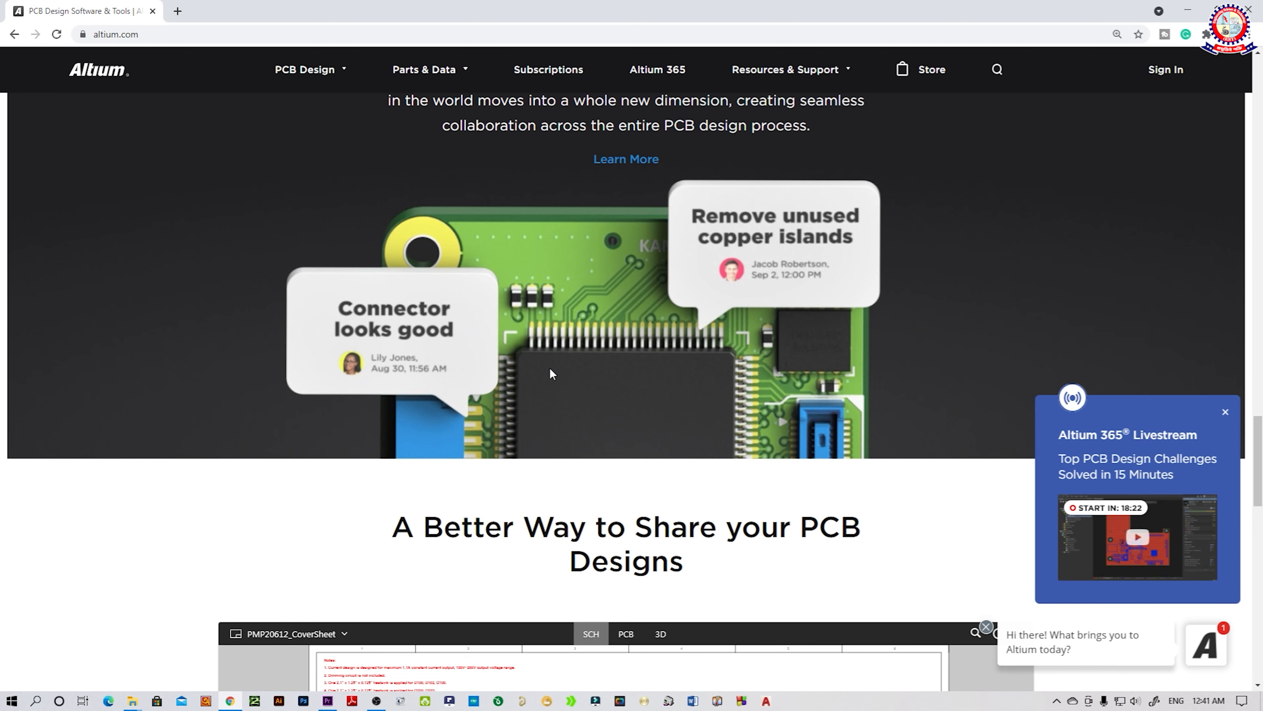
pyautogui.scroll(3, 497, 339)
pyautogui.scroll(1, 722, 163)
pyautogui.scroll(-2, 637, 176)
pyautogui.scroll(1, 633, 178)
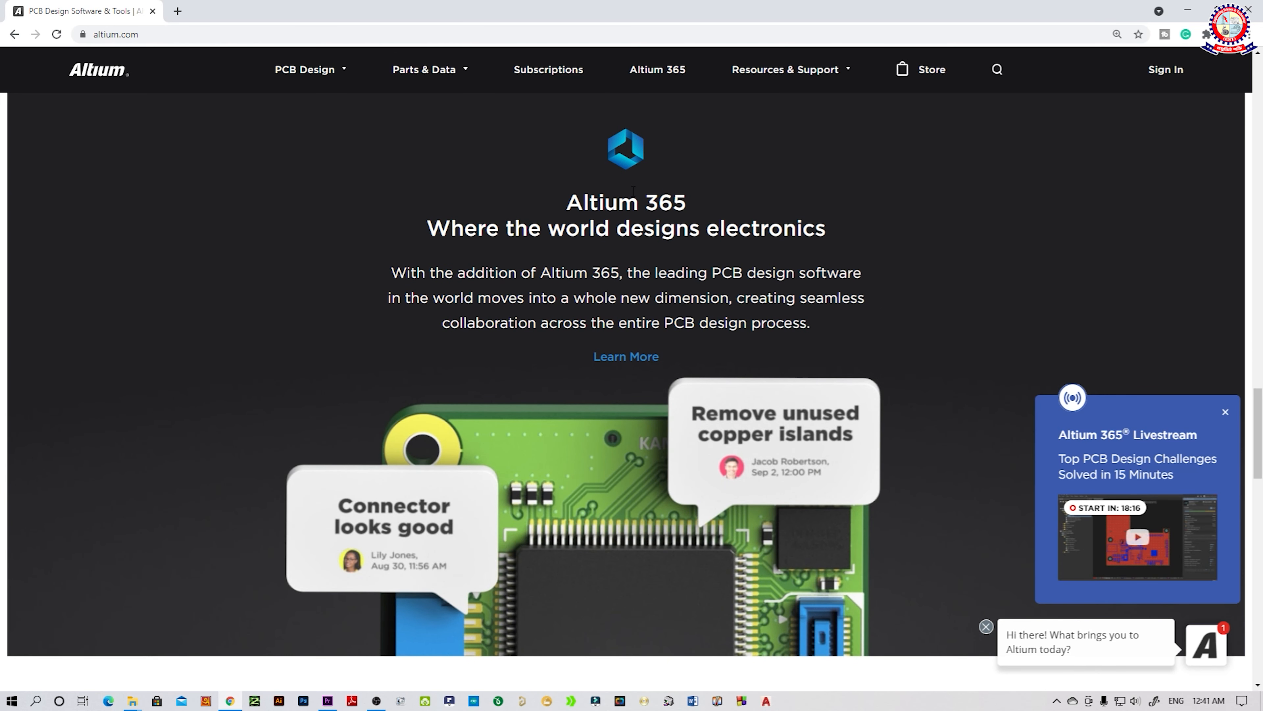
pyautogui.scroll(-2, 632, 194)
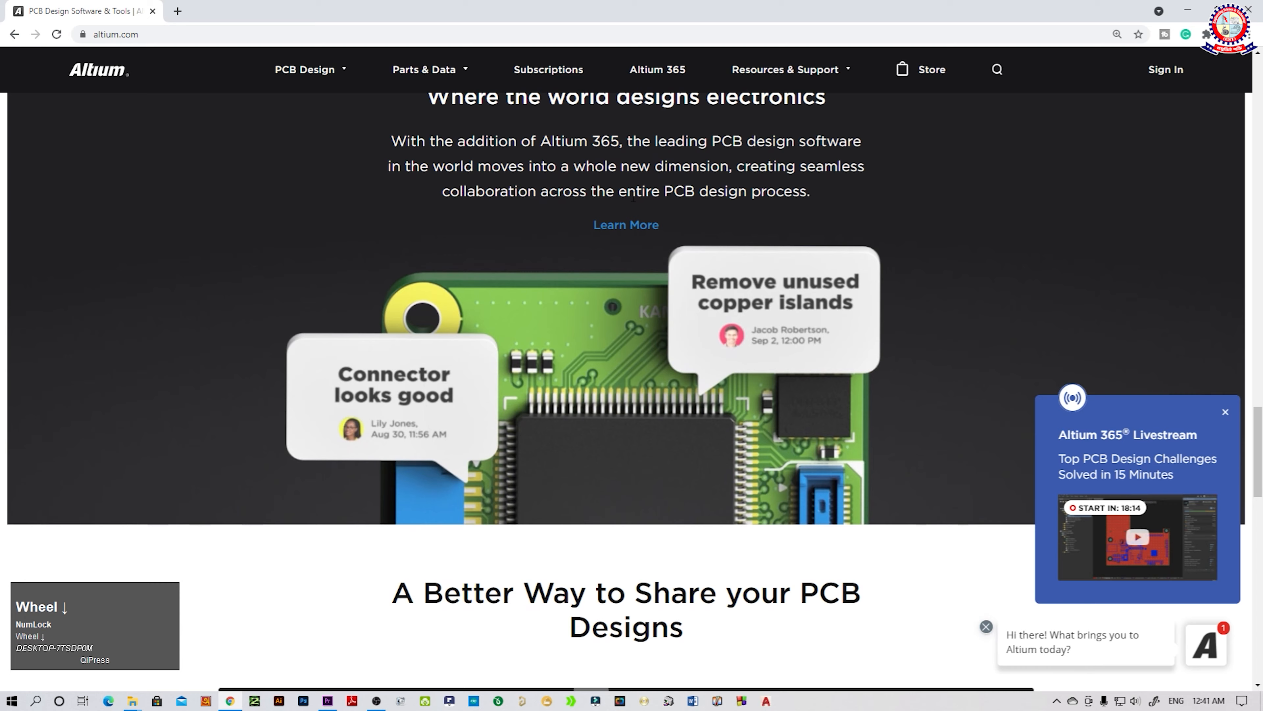
# Examine the online PCB design viewer section and the product, resource and related links in the homepage footer
pyautogui.scroll(-6, 632, 200)
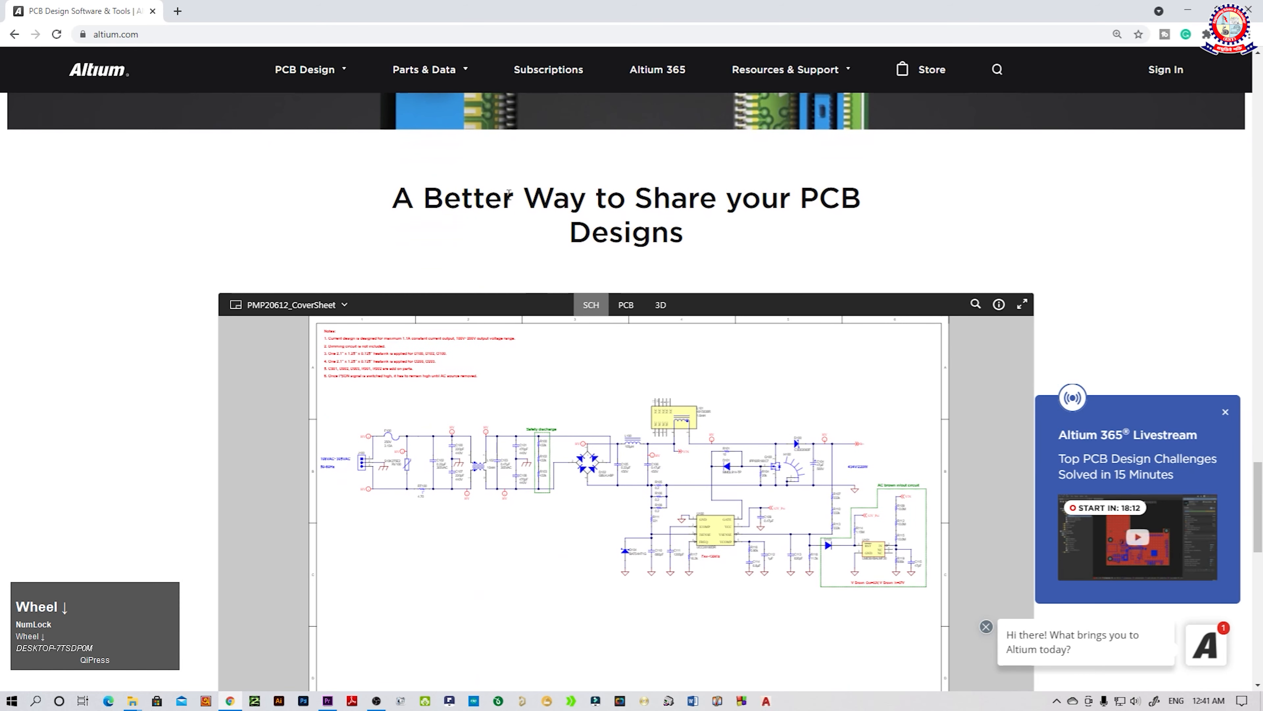
pyautogui.scroll(-2, 820, 225)
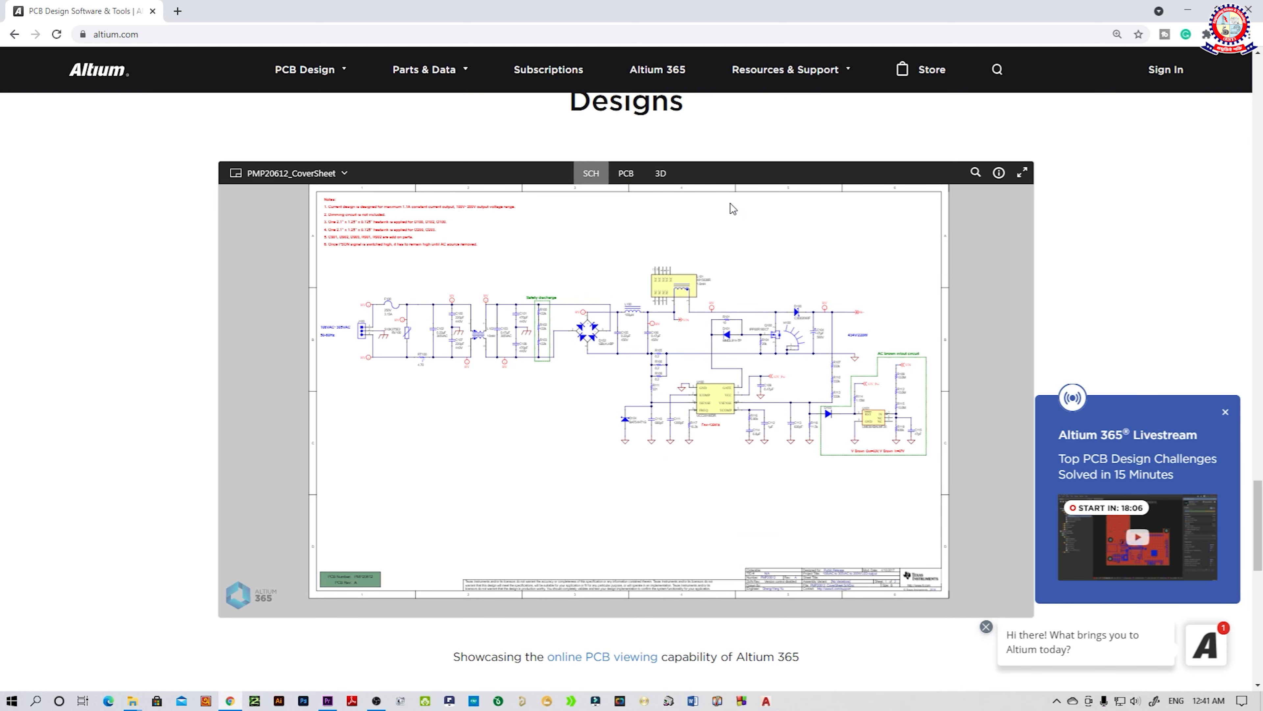
pyautogui.scroll(-8, 732, 209)
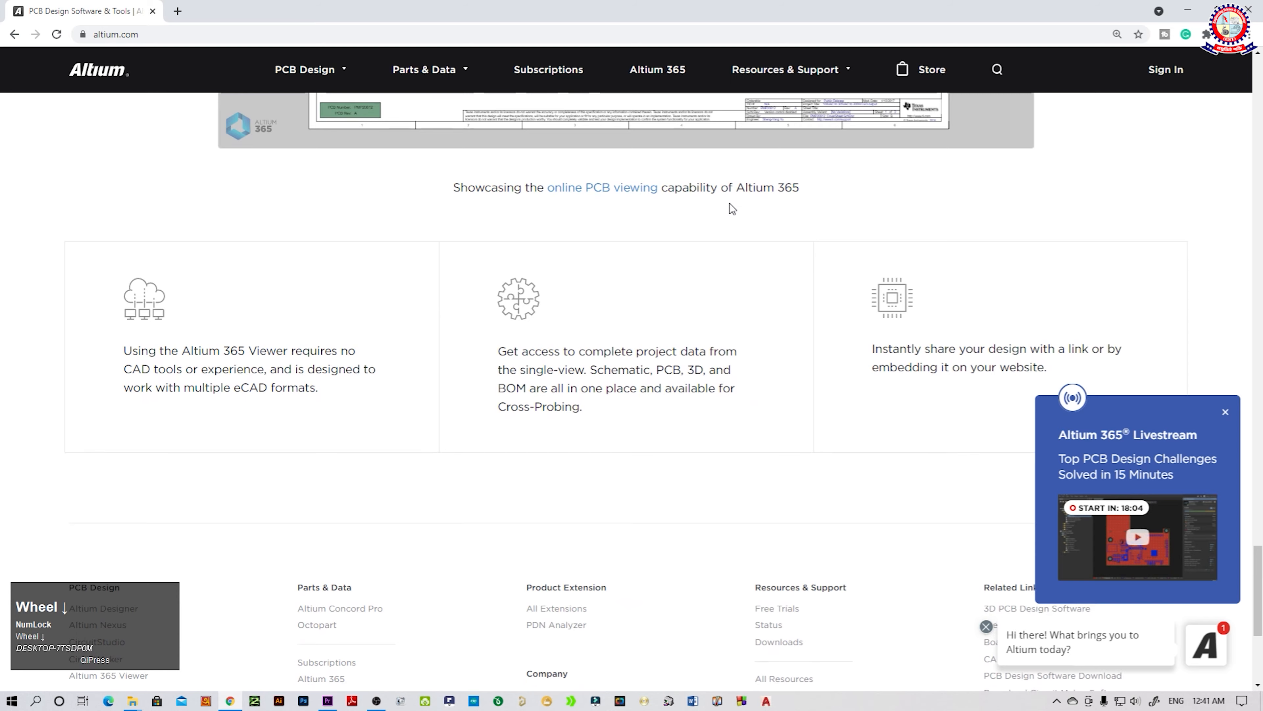
pyautogui.scroll(-4, 733, 209)
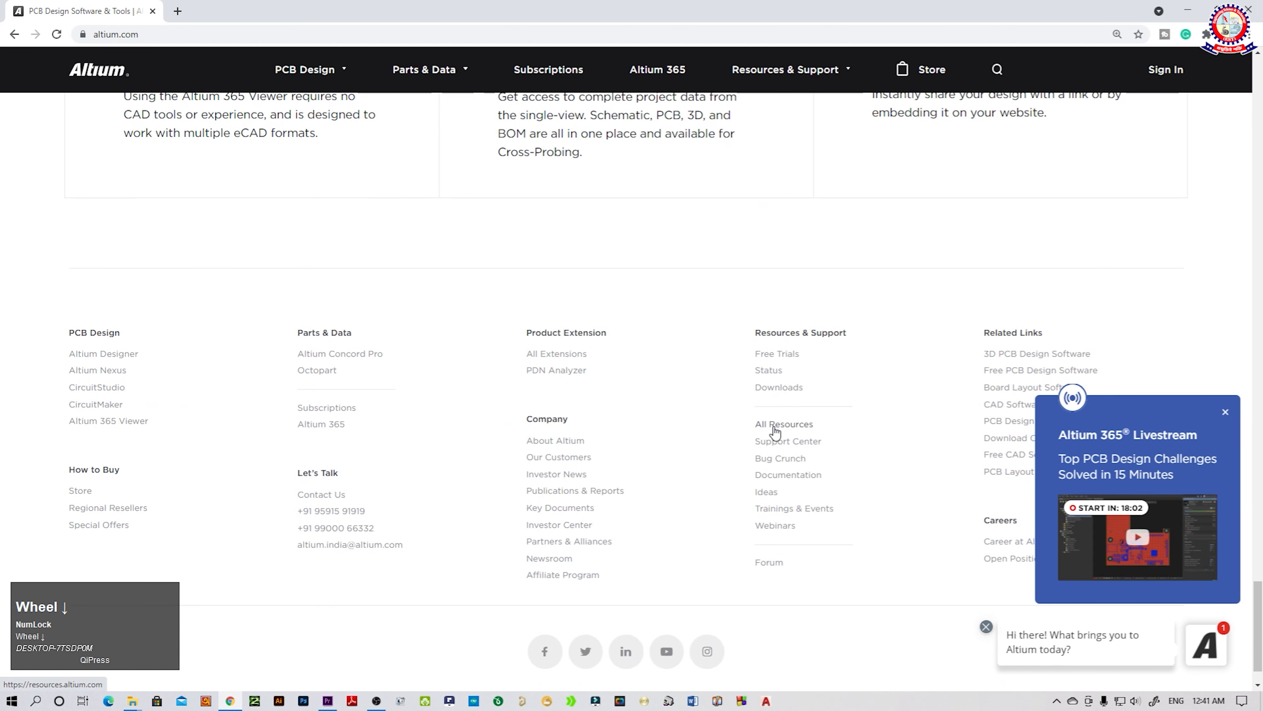
pyautogui.scroll(-1, 990, 396)
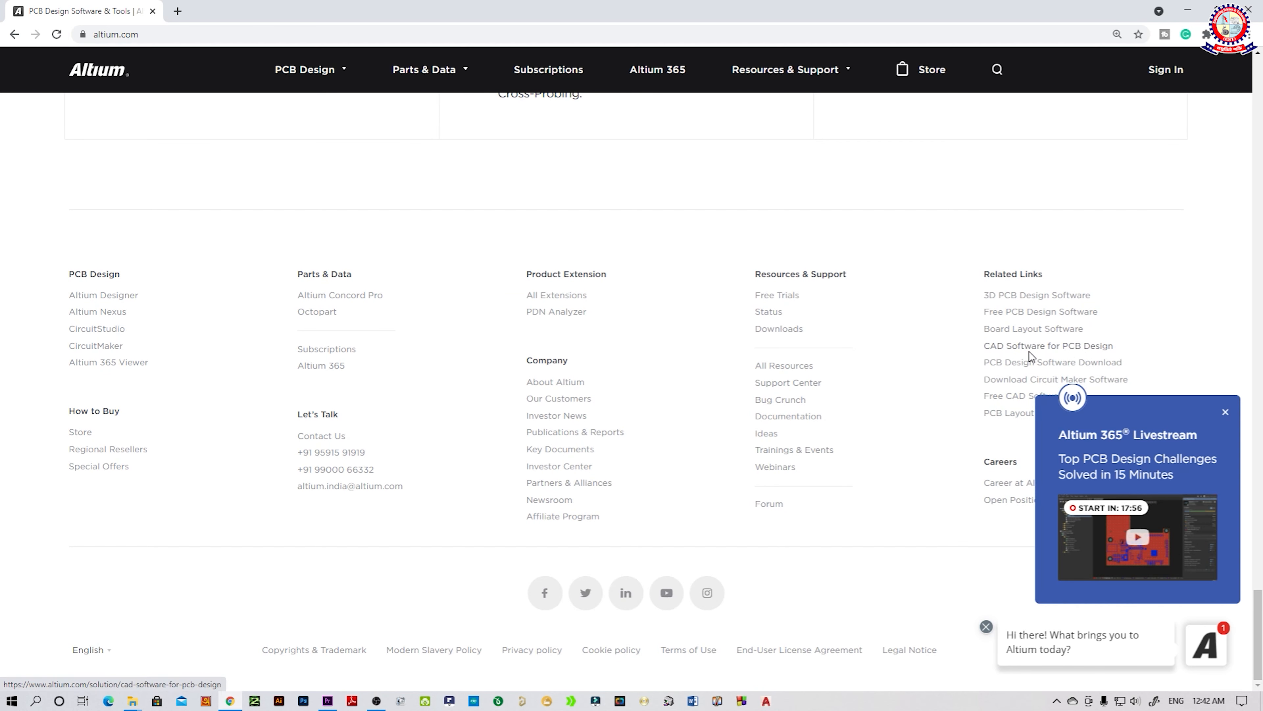
pyautogui.scroll(-1, 1001, 362)
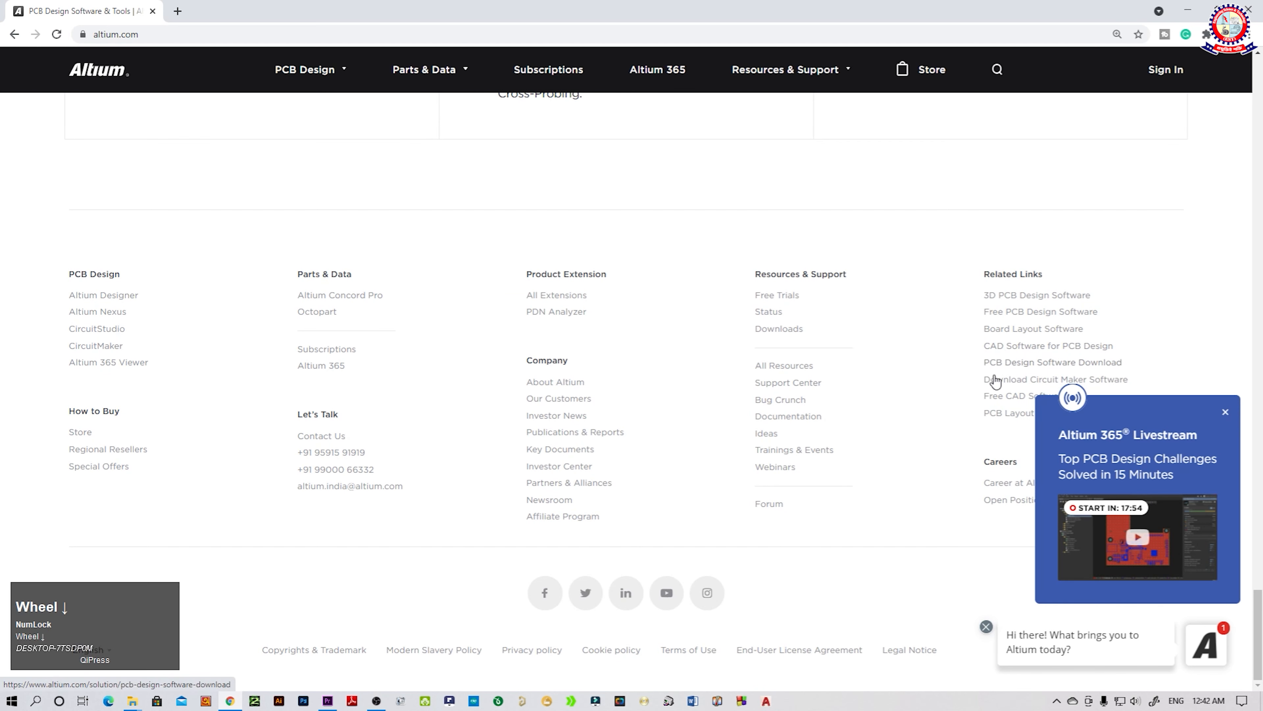
# Open the Altium 365 page from the Altium website's main navigation
pyautogui.scroll(3, 990, 379)
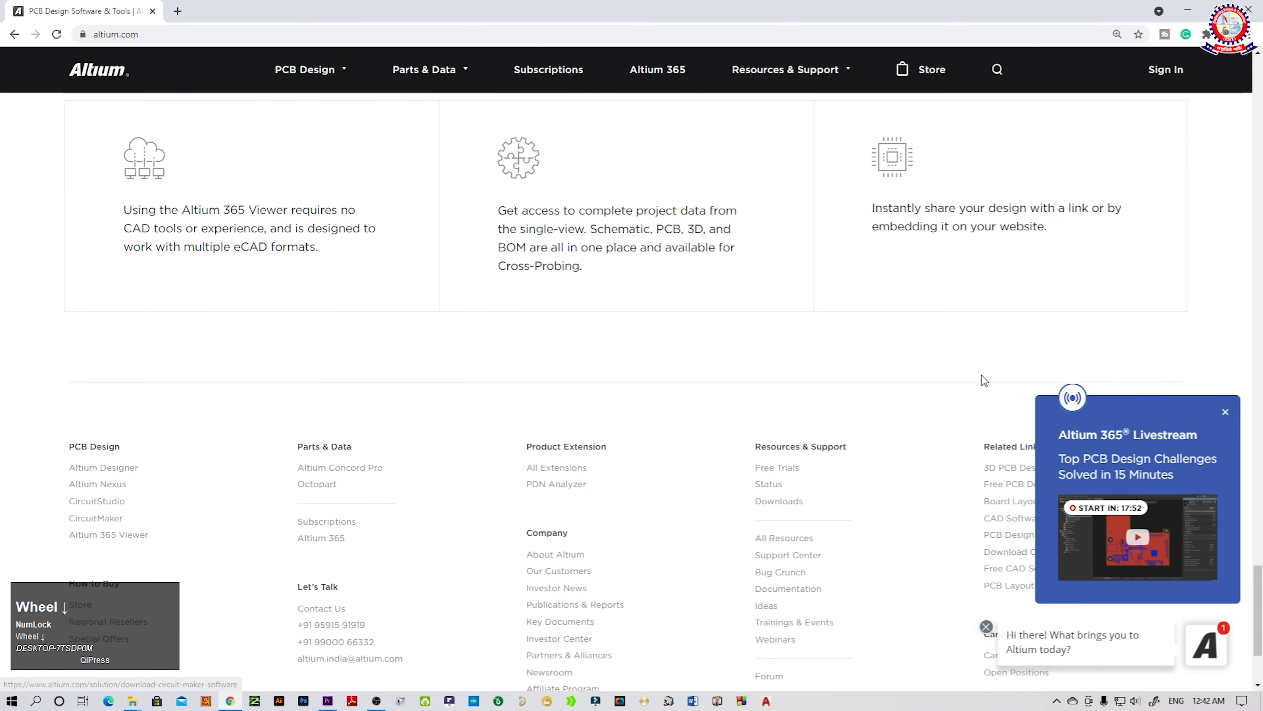
pyautogui.scroll(-3, 982, 380)
pyautogui.scroll(4, 982, 380)
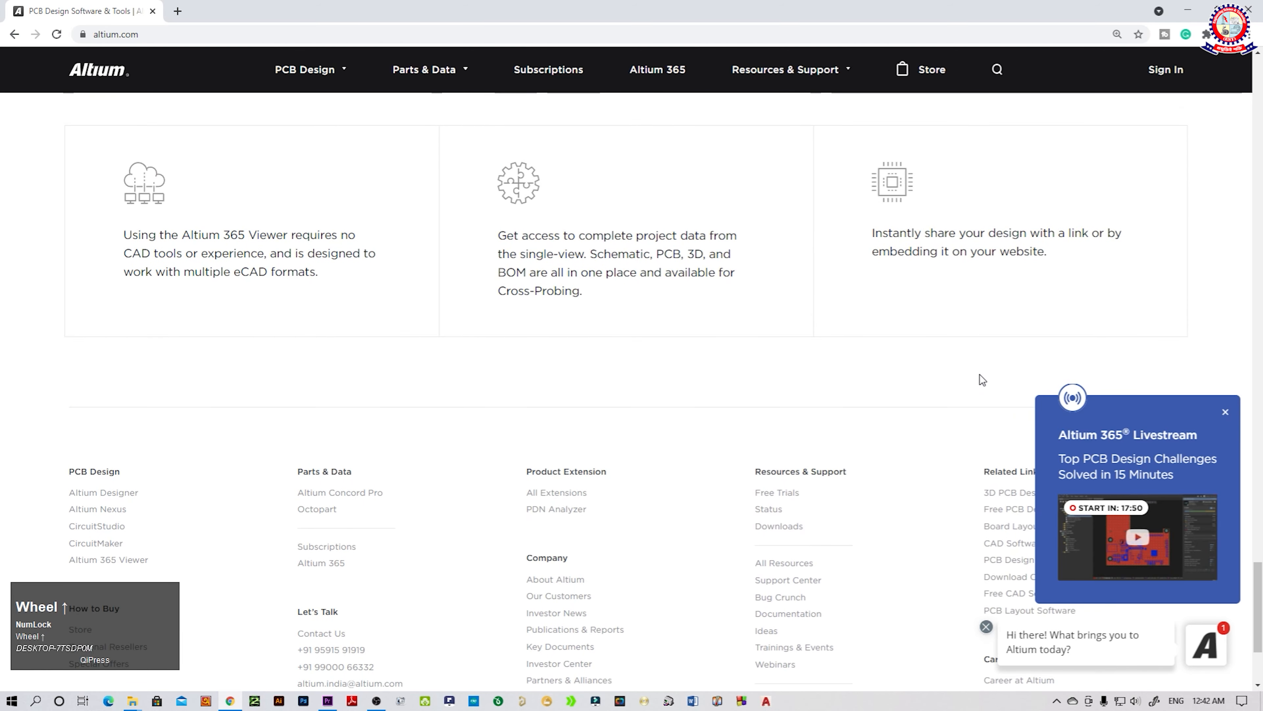
pyautogui.scroll(10, 981, 379)
pyautogui.click(649, 77)
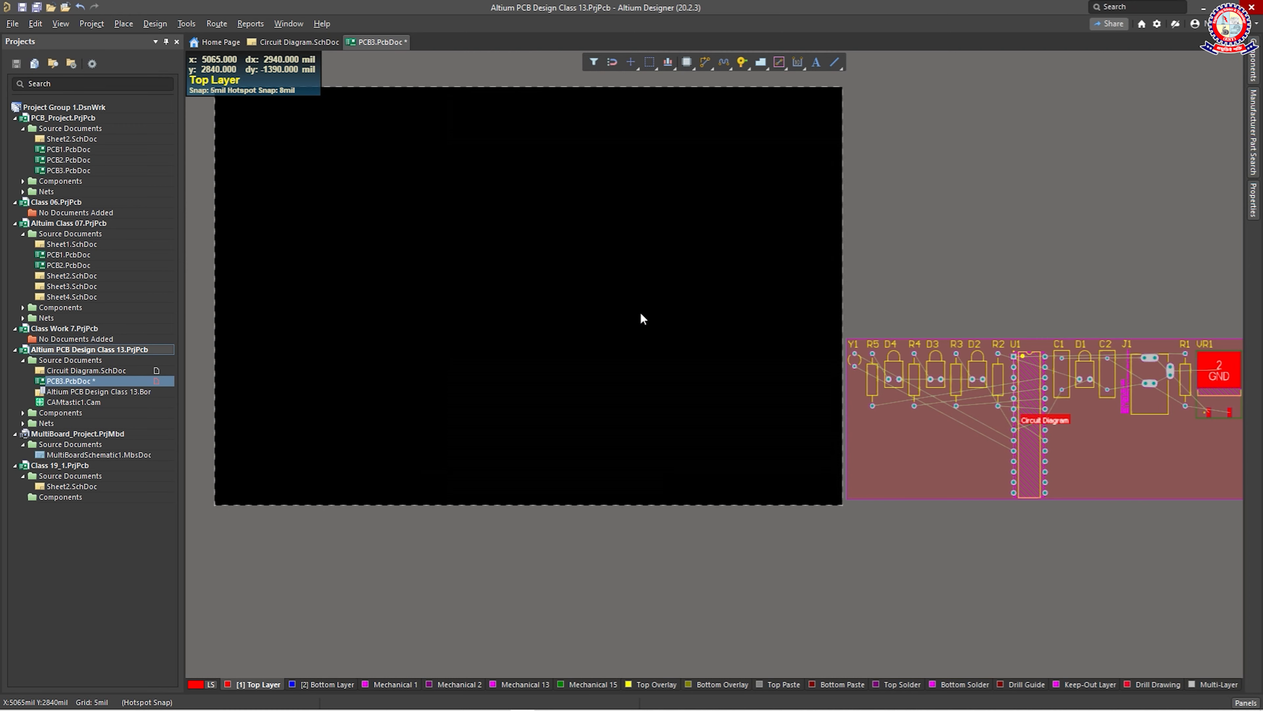
pyautogui.scroll(1, 640, 312)
pyautogui.scroll(-1, 640, 312)
pyautogui.scroll(1, 640, 311)
pyautogui.click(497, 285)
pyautogui.rightClick(472, 240)
pyautogui.click(413, 213)
pyautogui.click(133, 25)
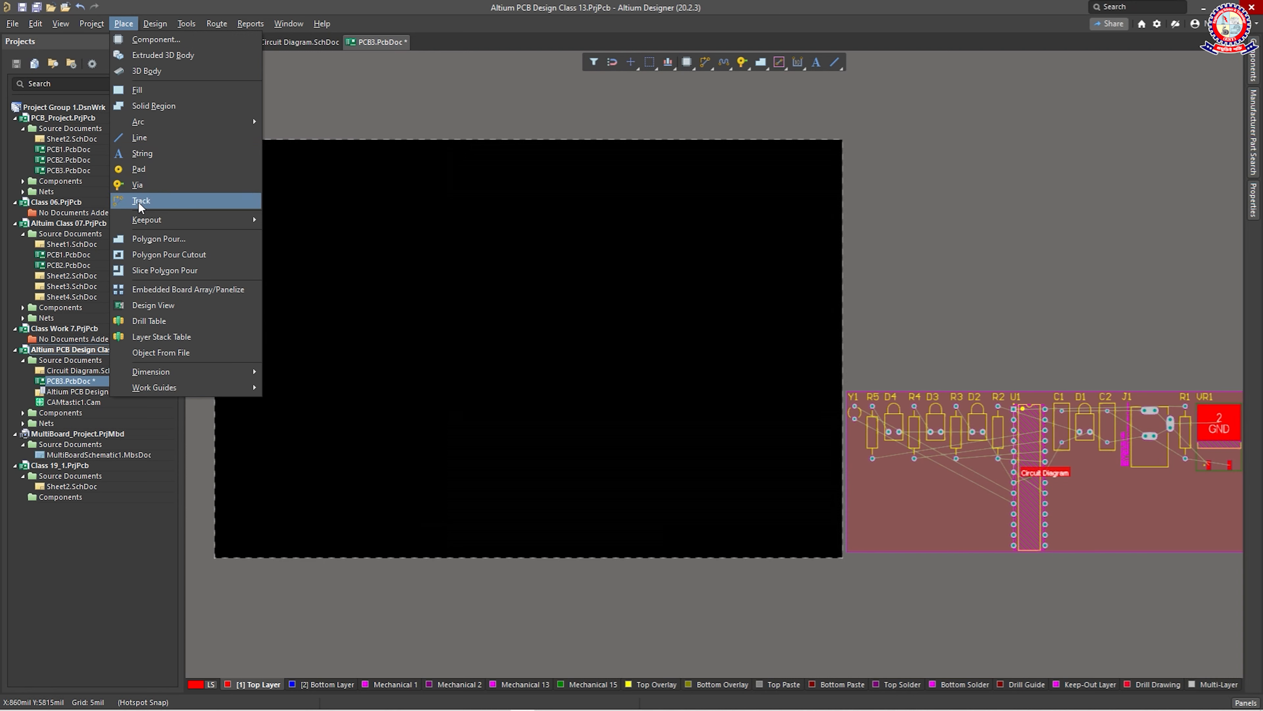
pyautogui.press('Print')
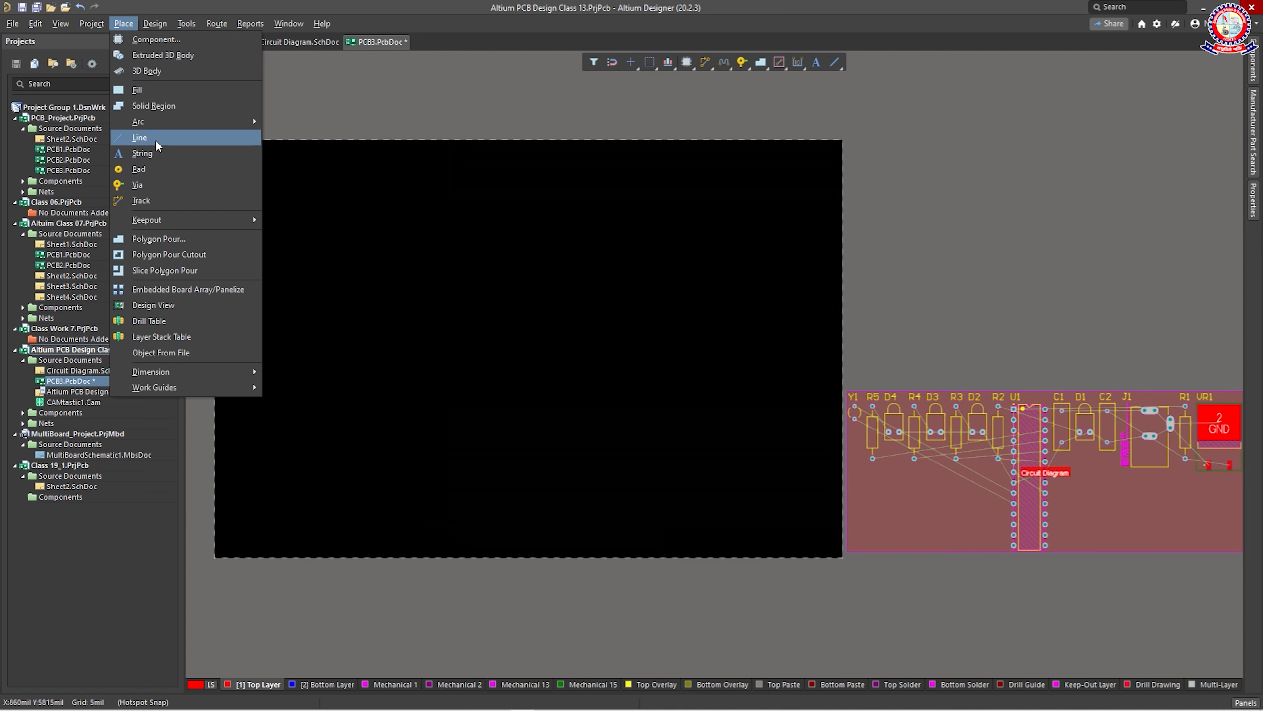
pyautogui.click(236, 603)
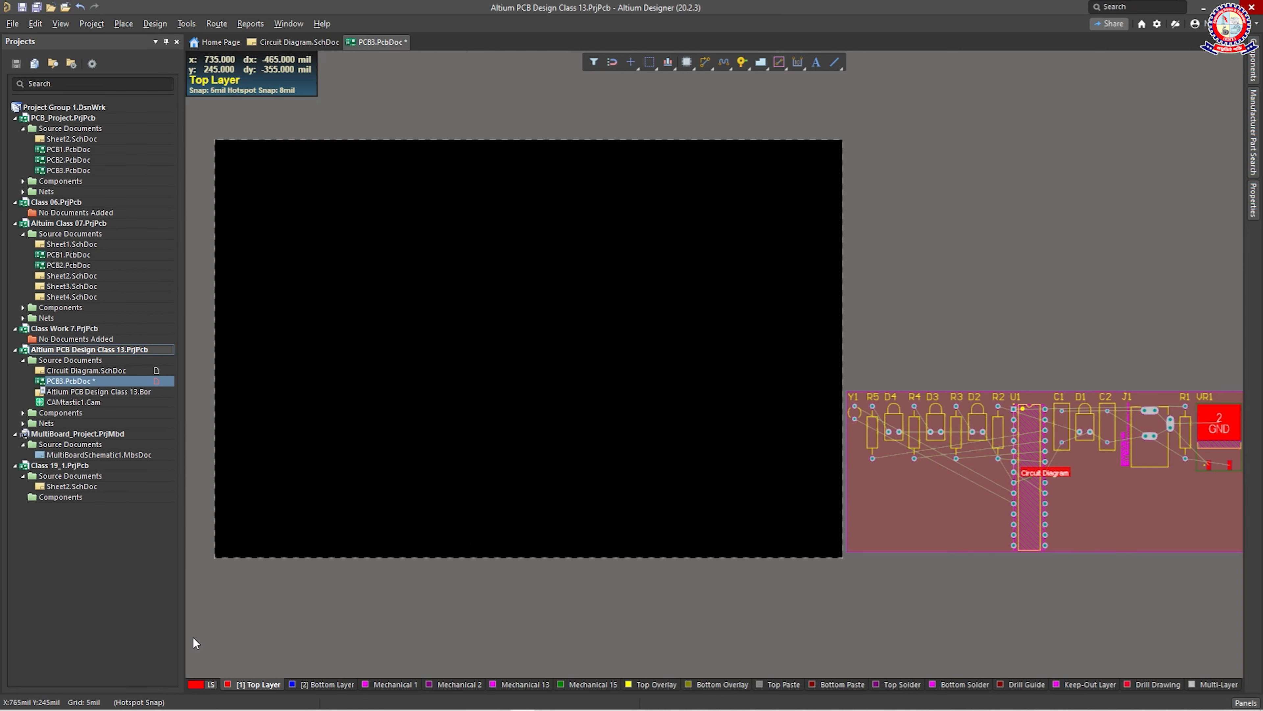
pyautogui.keyDown('ctrl'); pyautogui.click(238, 619); pyautogui.keyUp('ctrl')
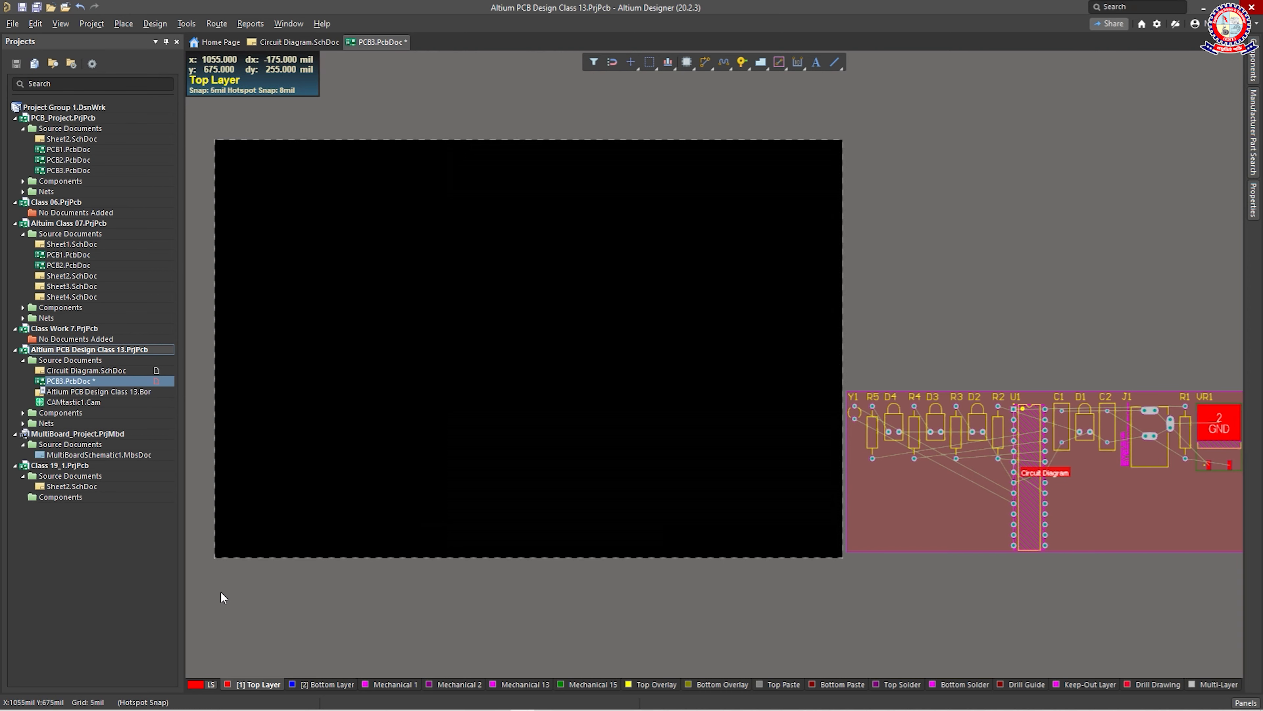
# In Altium Designer, place a horizontal line about 2795 mil long on the Top Layer, across the upper part of the PCB3 board
pyautogui.click(124, 24)
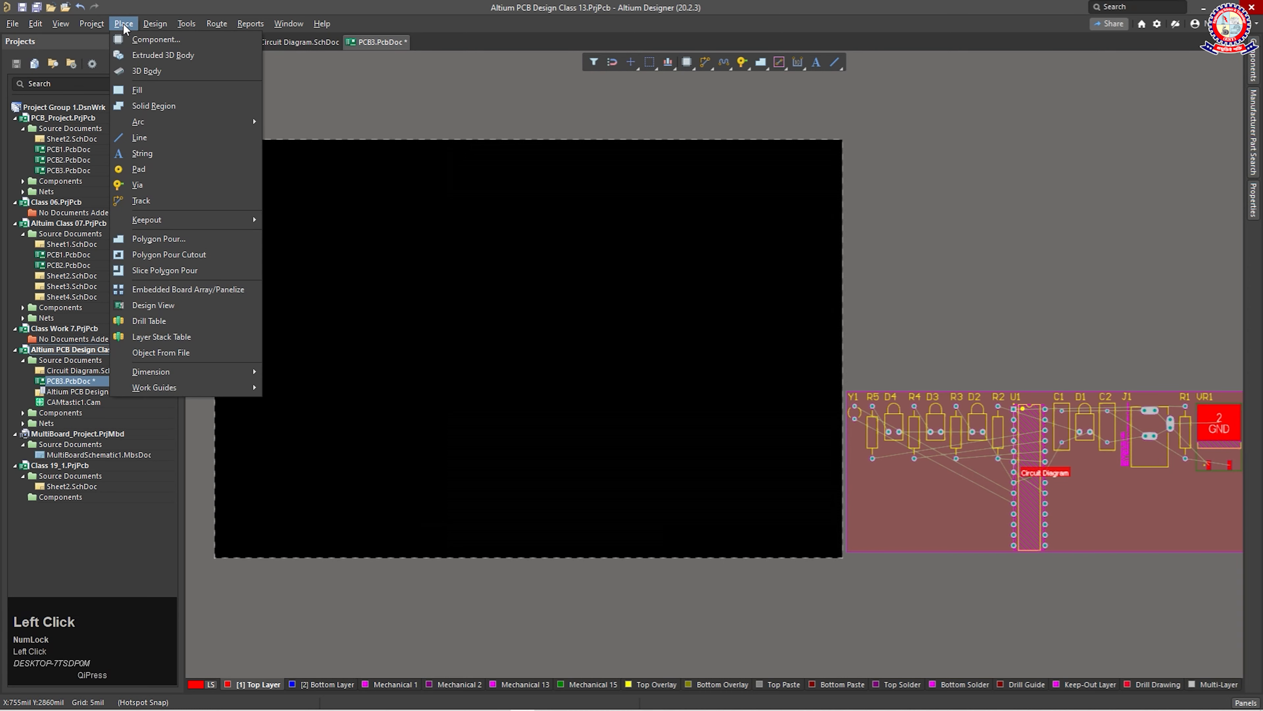
pyautogui.click(144, 142)
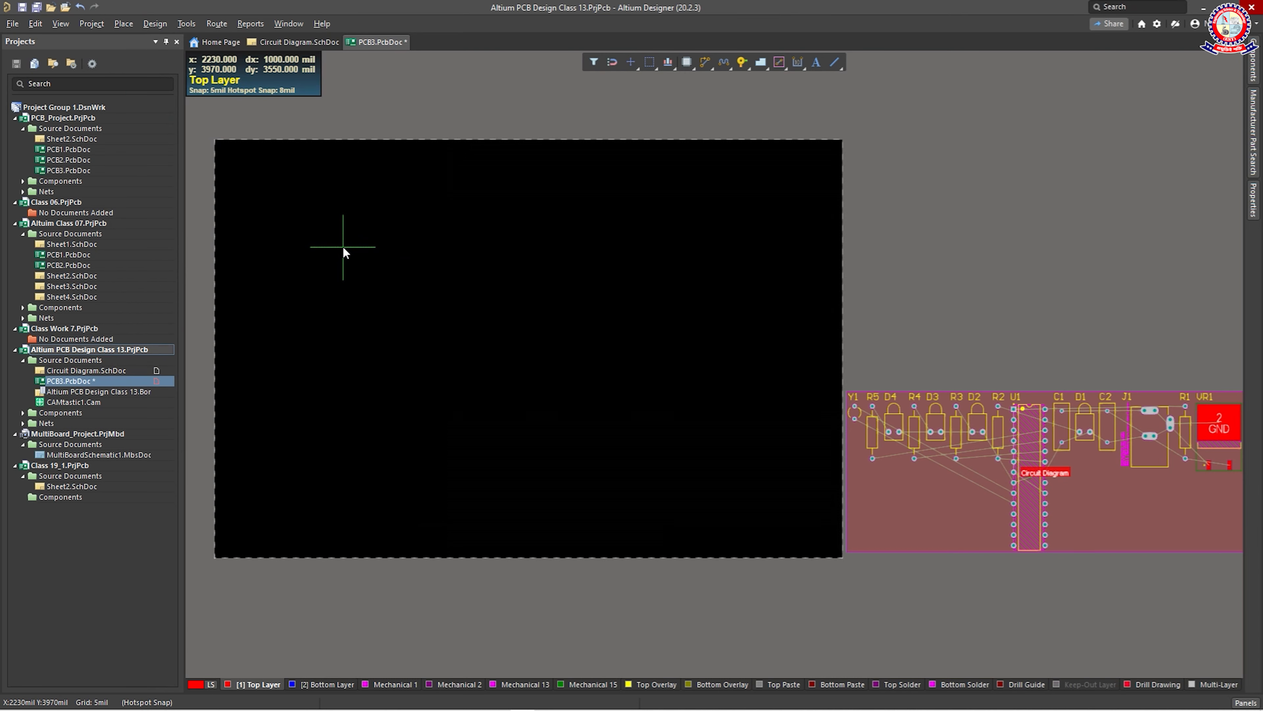
pyautogui.hotkey('ctrl', '=')
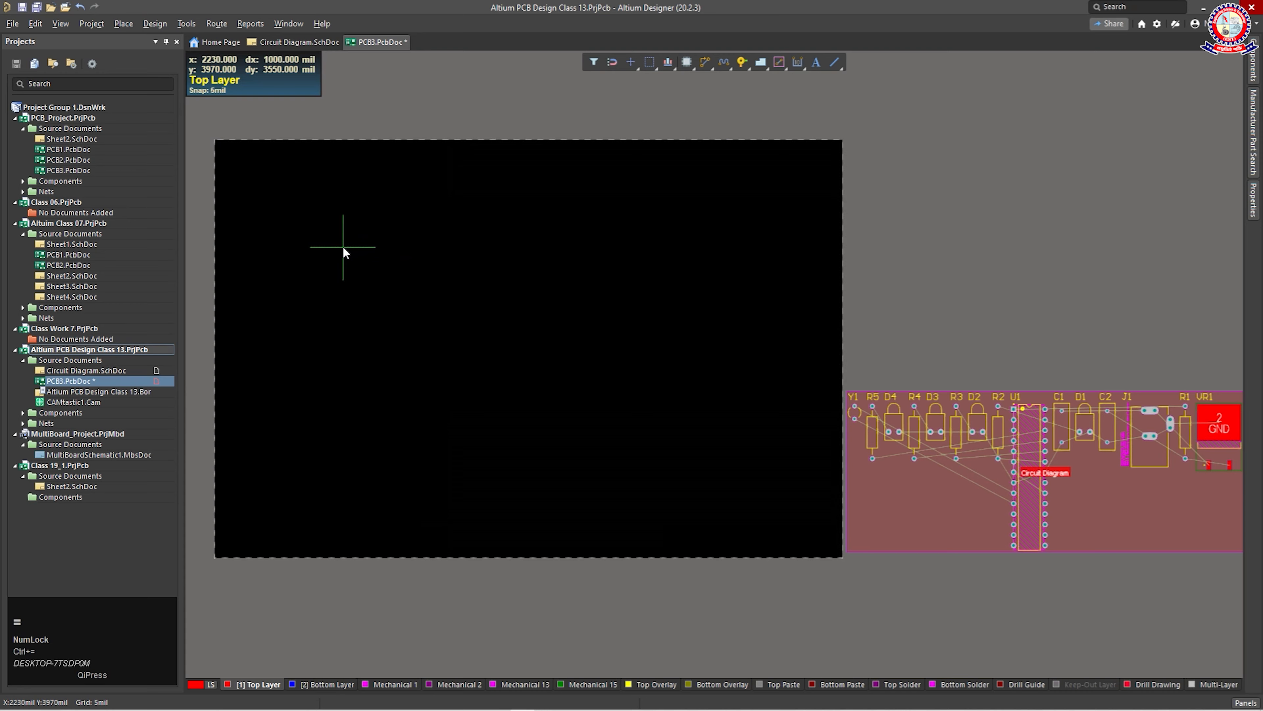
pyautogui.keyDown('ctrl'); pyautogui.scroll(2, 343, 247); pyautogui.keyUp('ctrl')
pyautogui.keyDown('ctrl'); pyautogui.scroll(1, 343, 247); pyautogui.keyUp('ctrl')
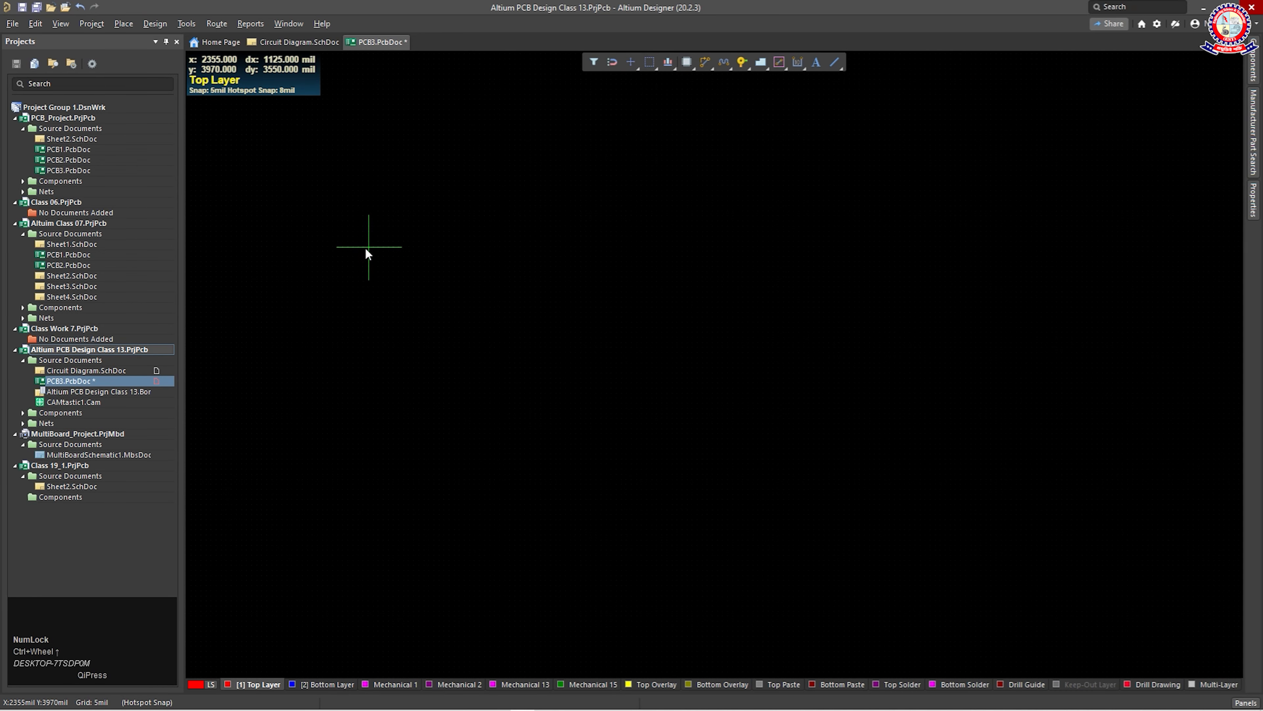
pyautogui.click(358, 248)
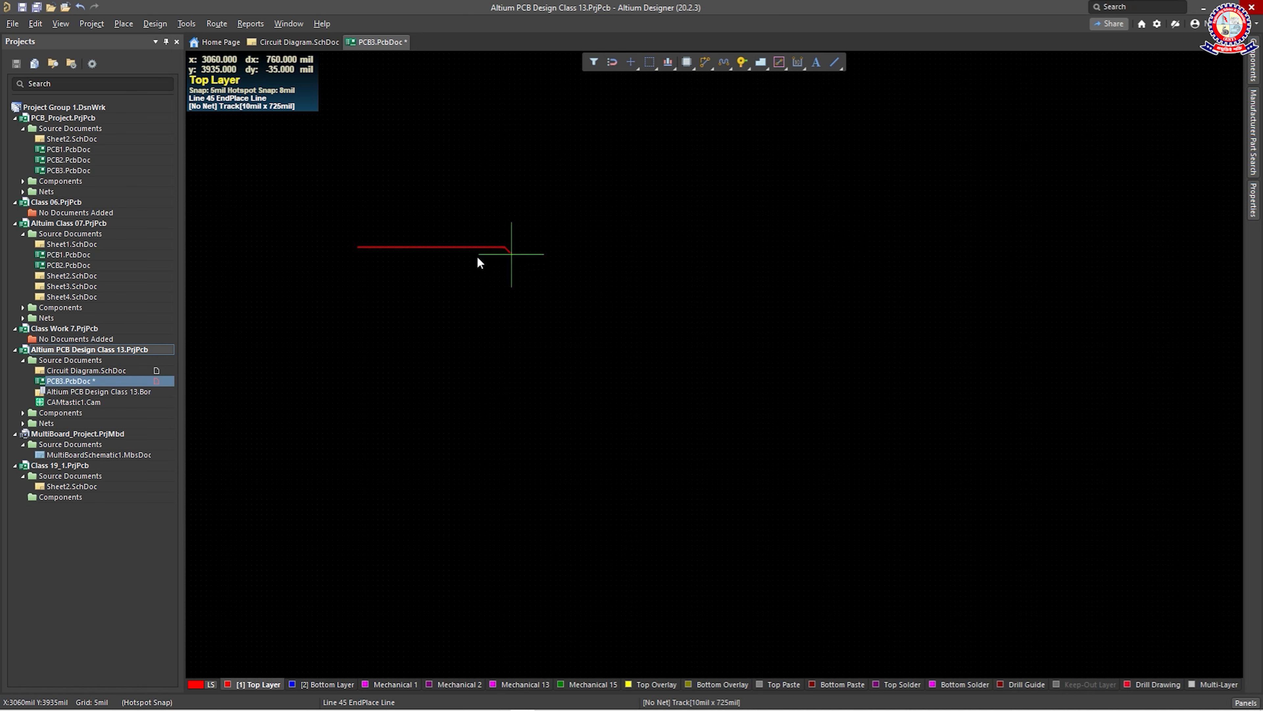
pyautogui.click(925, 246)
pyautogui.rightClick(925, 247)
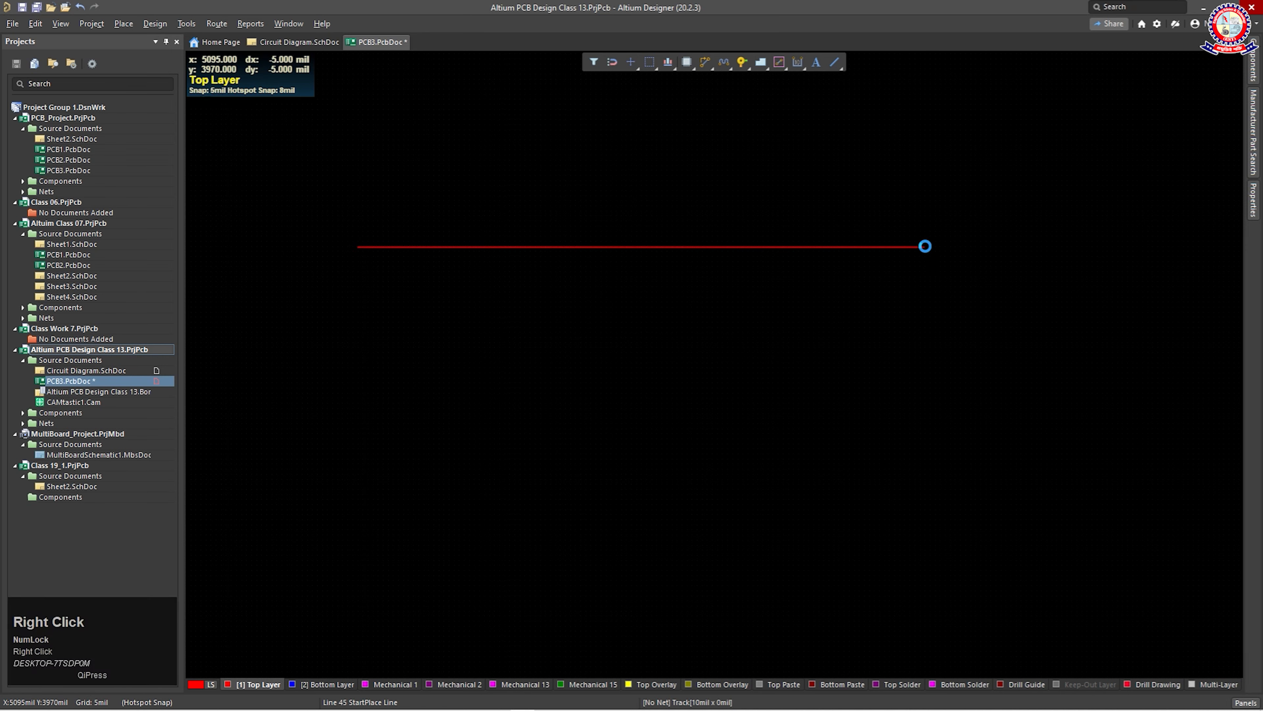
pyautogui.rightClick(925, 248)
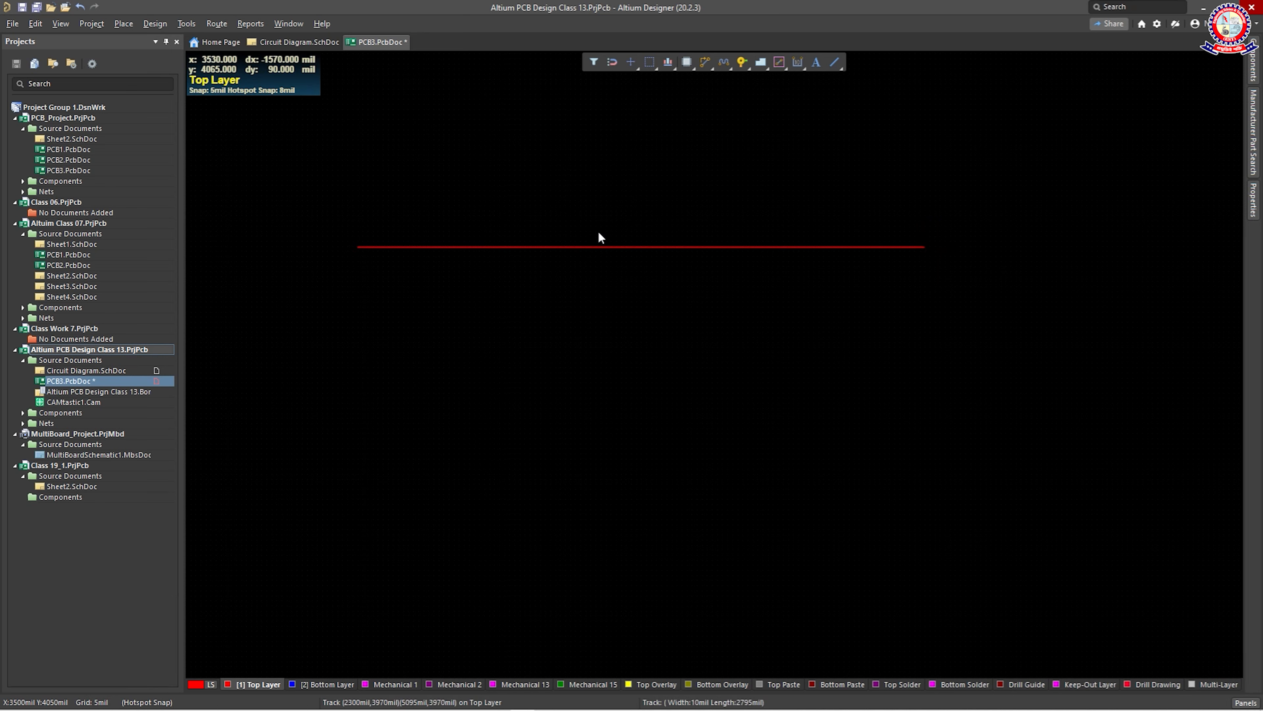
# Open the properties of the horizontal line and assign it to the Bottom Layer
pyautogui.click(533, 247)
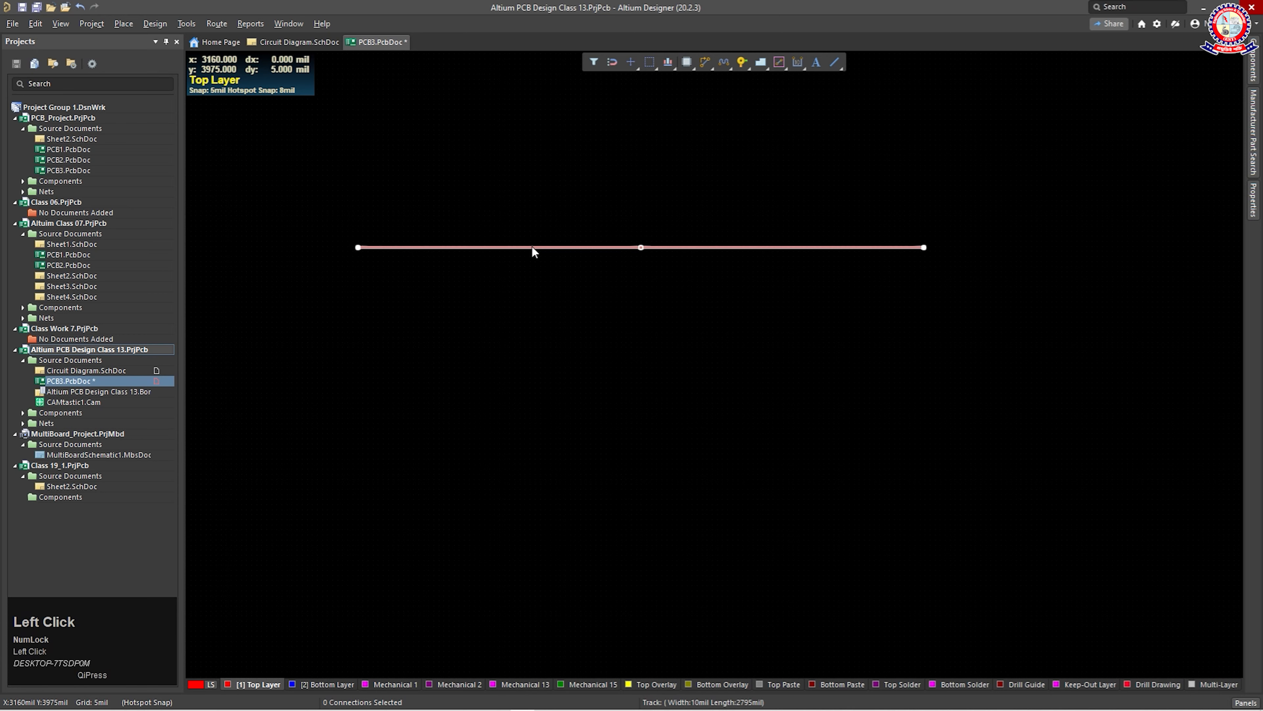
pyautogui.click(547, 247)
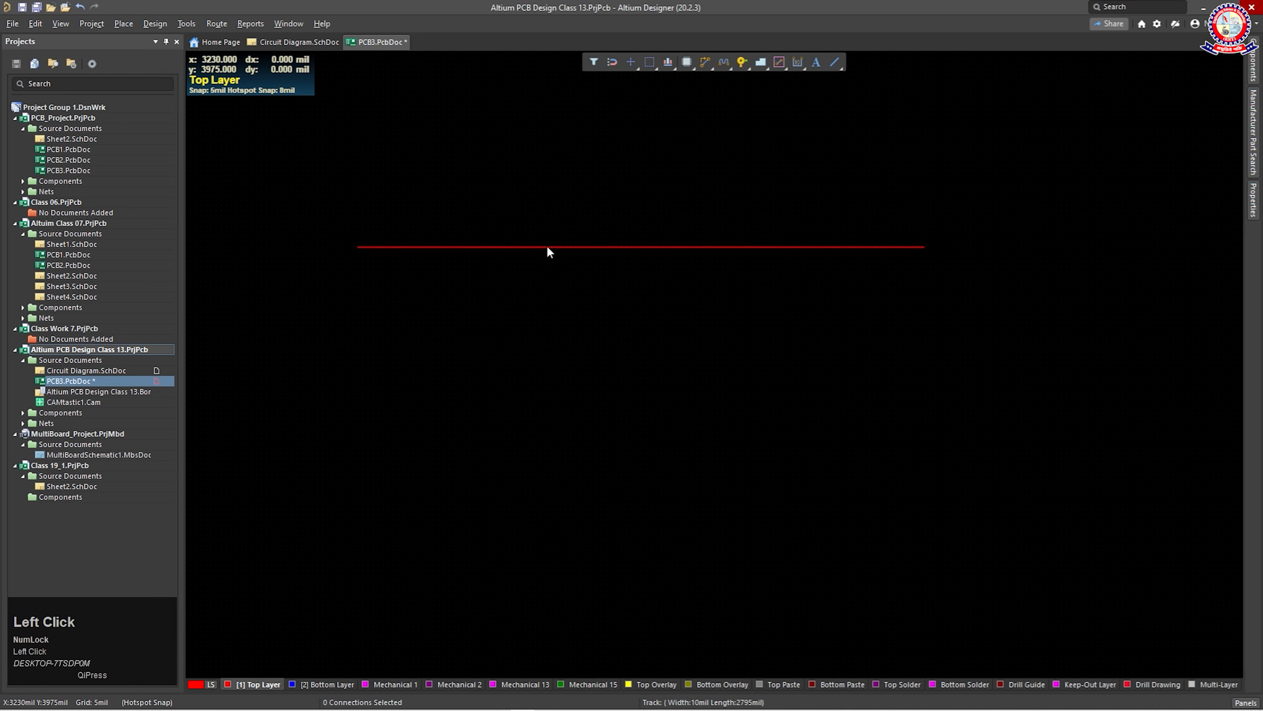
pyautogui.doubleClick(556, 247)
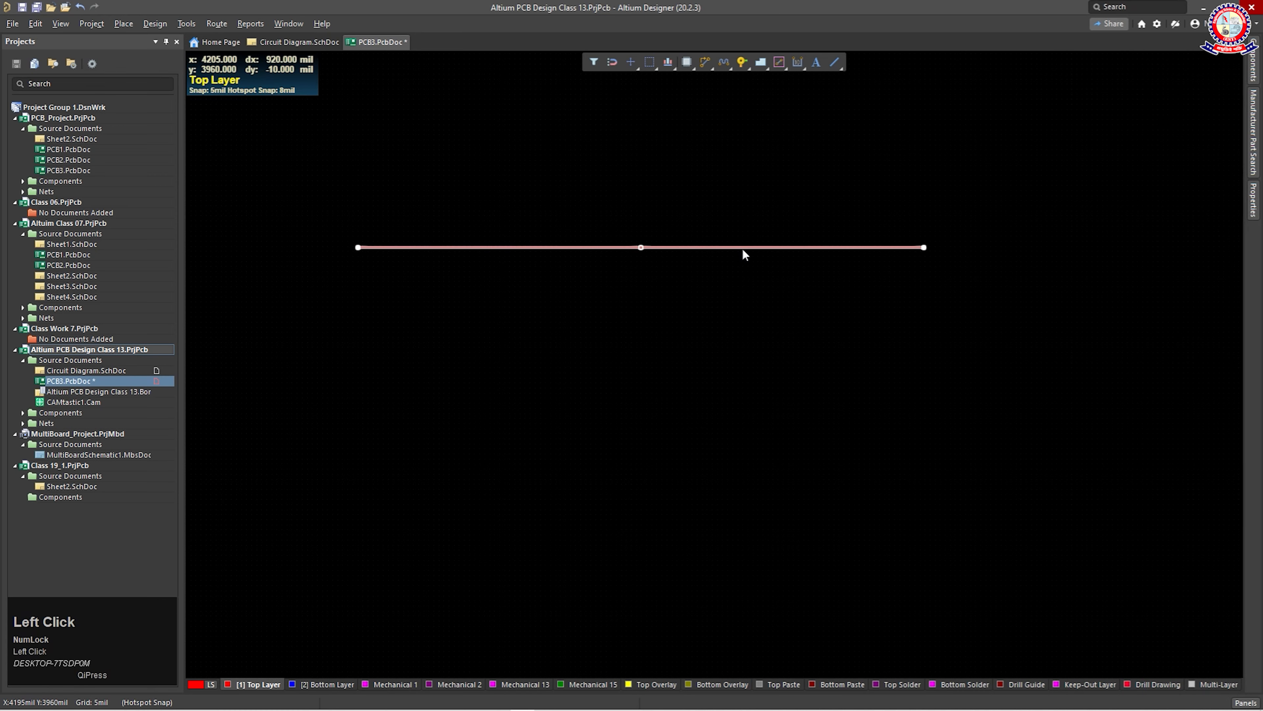
pyautogui.doubleClick(644, 247)
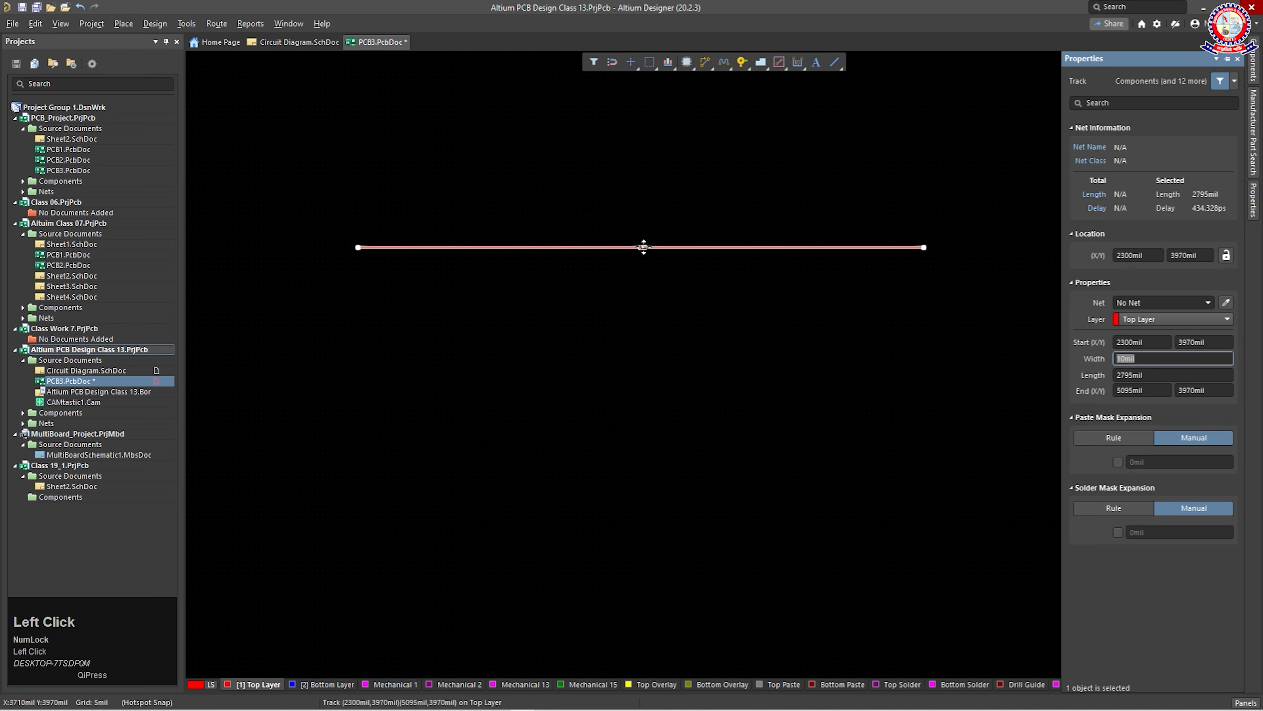
pyautogui.click(1127, 321)
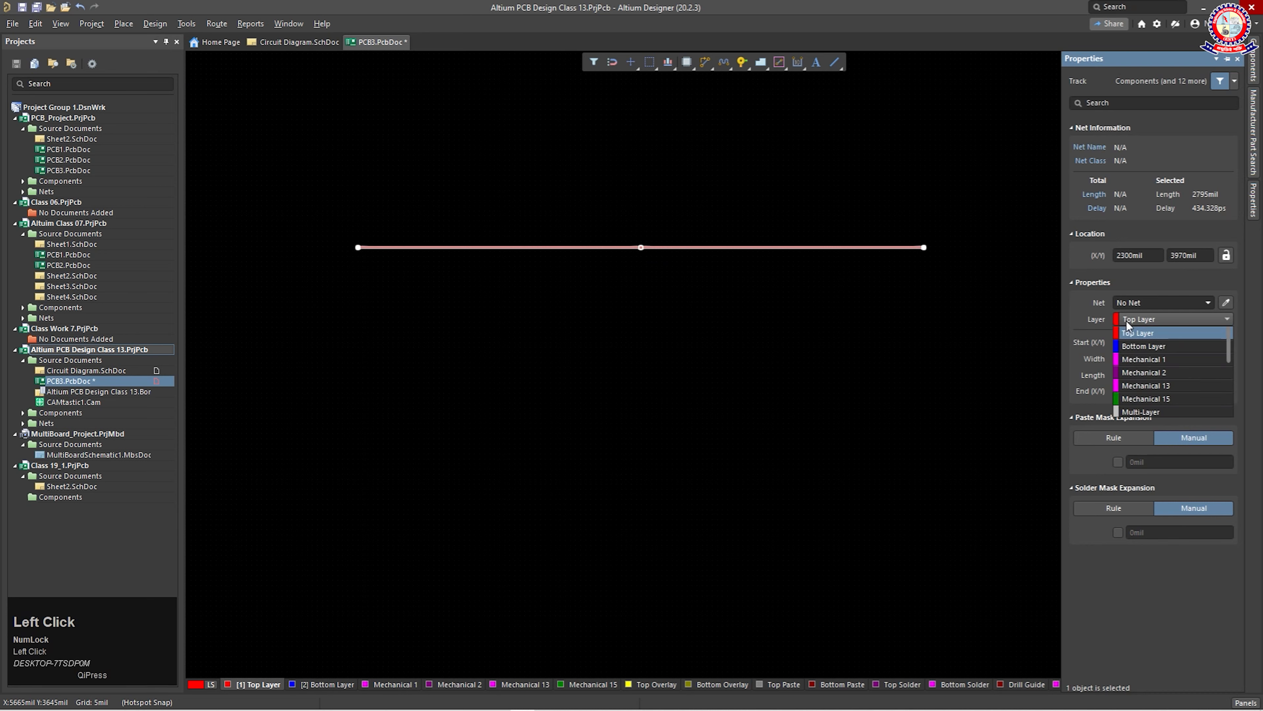
pyautogui.click(1144, 345)
# Change the selected line's layer to Drill Guide
pyautogui.click(1161, 320)
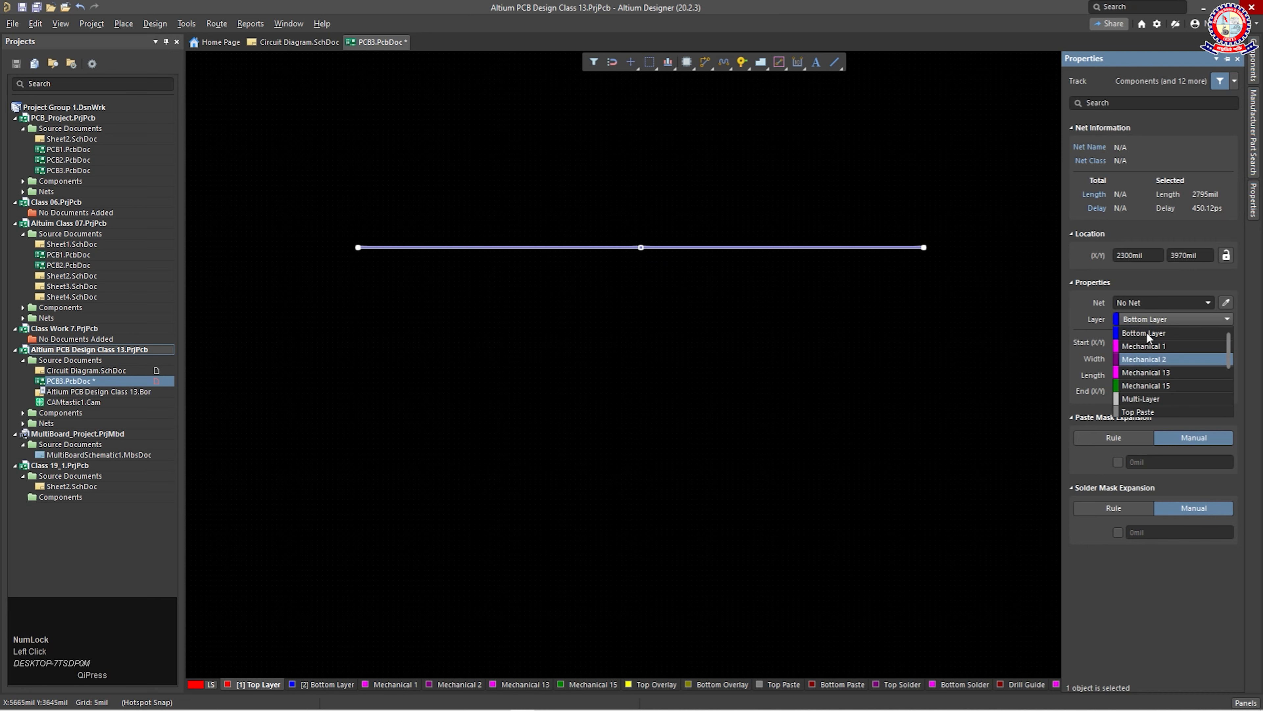
pyautogui.scroll(-3, 1134, 397)
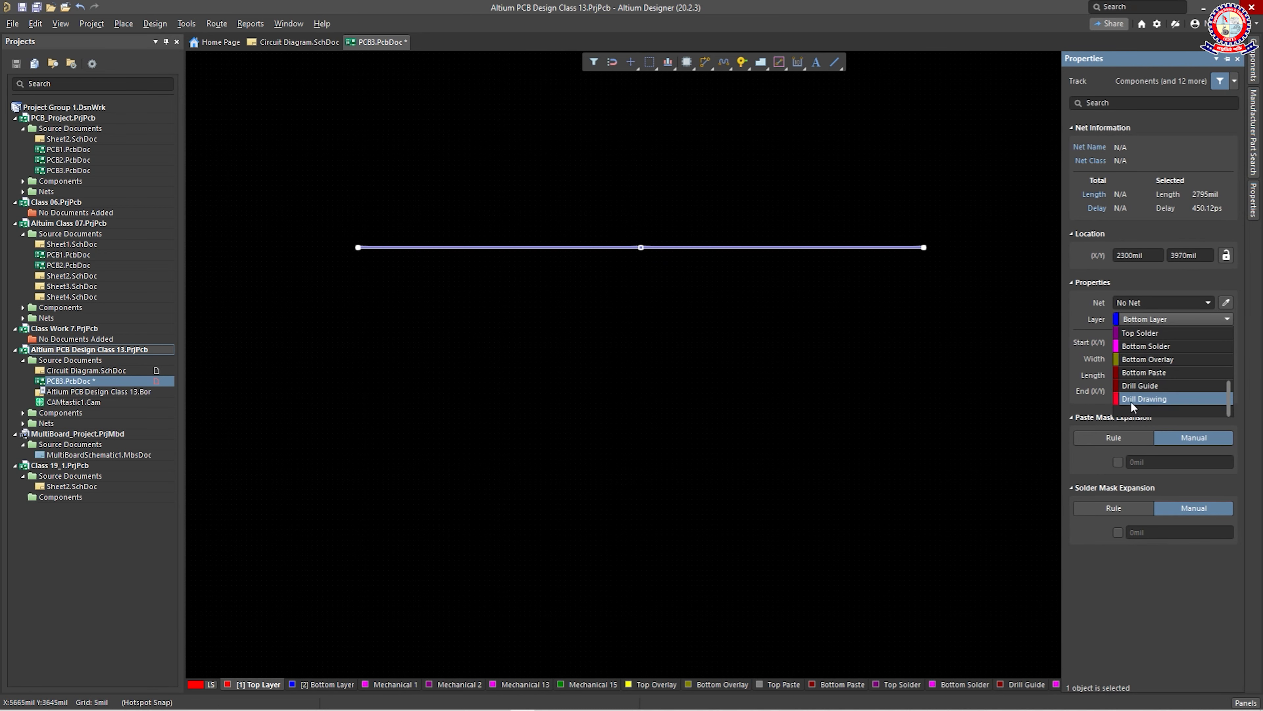
pyautogui.click(1148, 386)
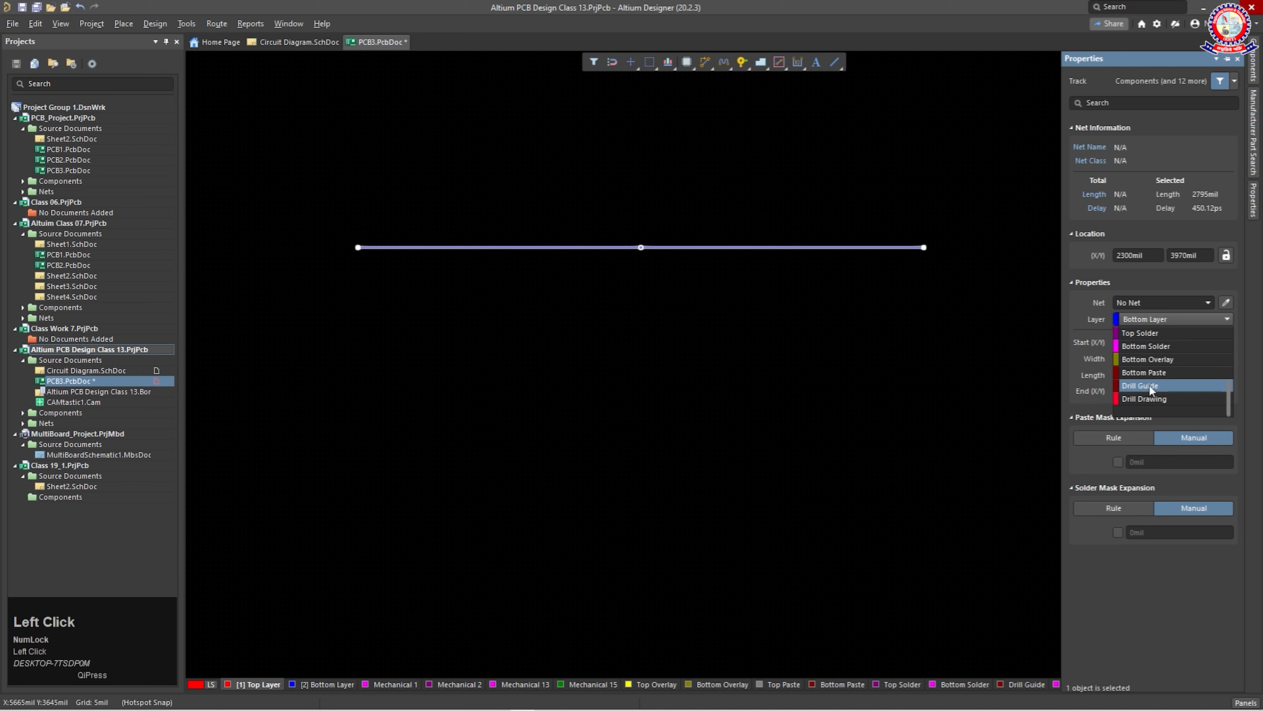
# Set the line's layer to Top Layer and deselect it
pyautogui.click(1144, 322)
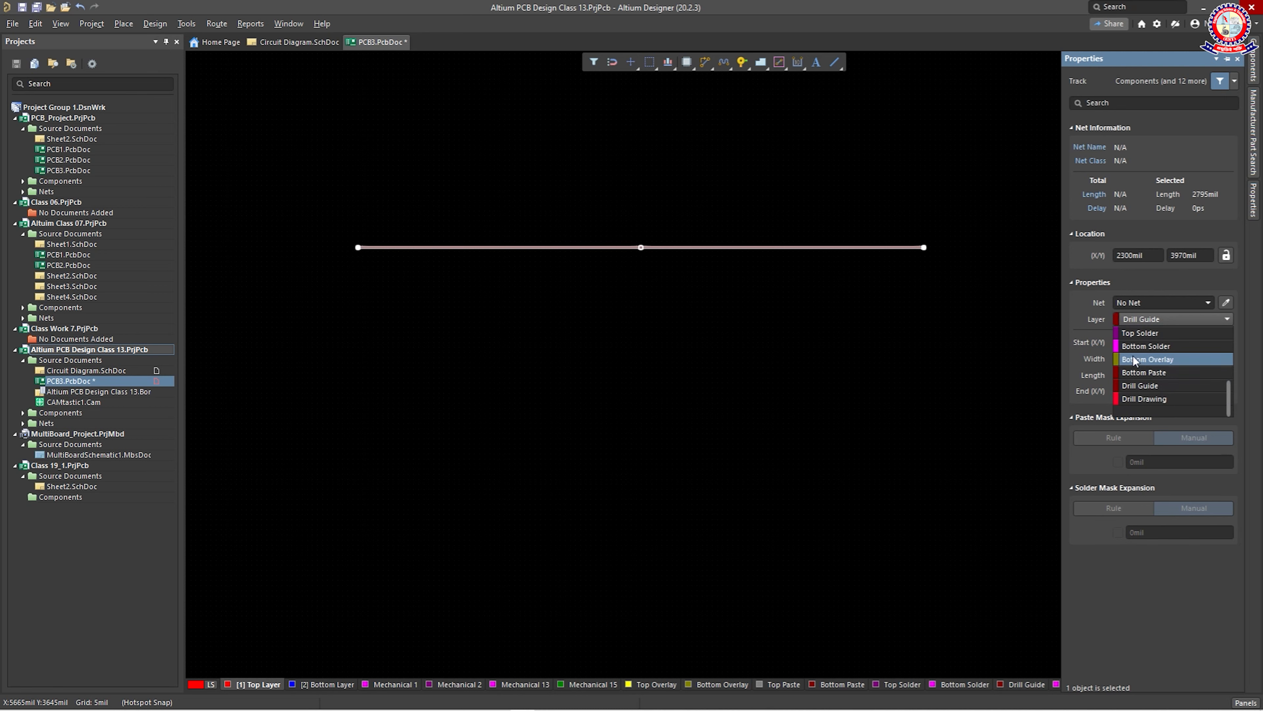
pyautogui.scroll(3, 1143, 356)
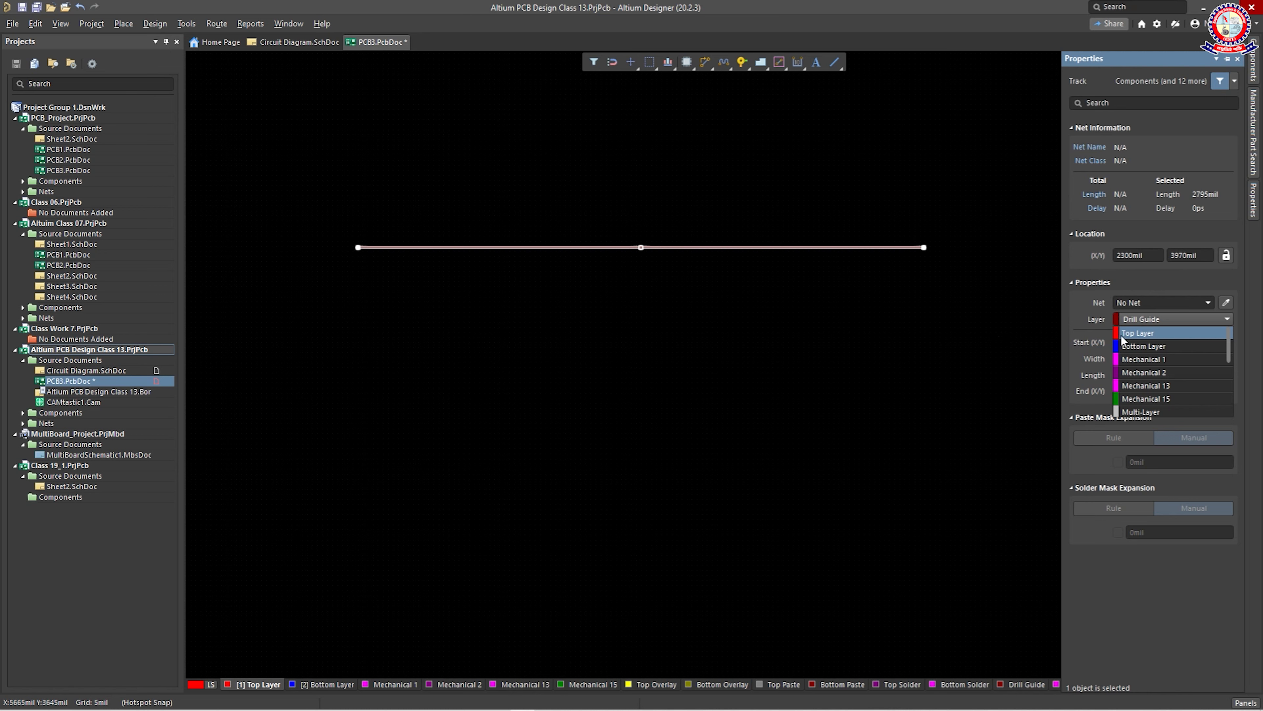
pyautogui.click(1130, 330)
pyautogui.click(473, 308)
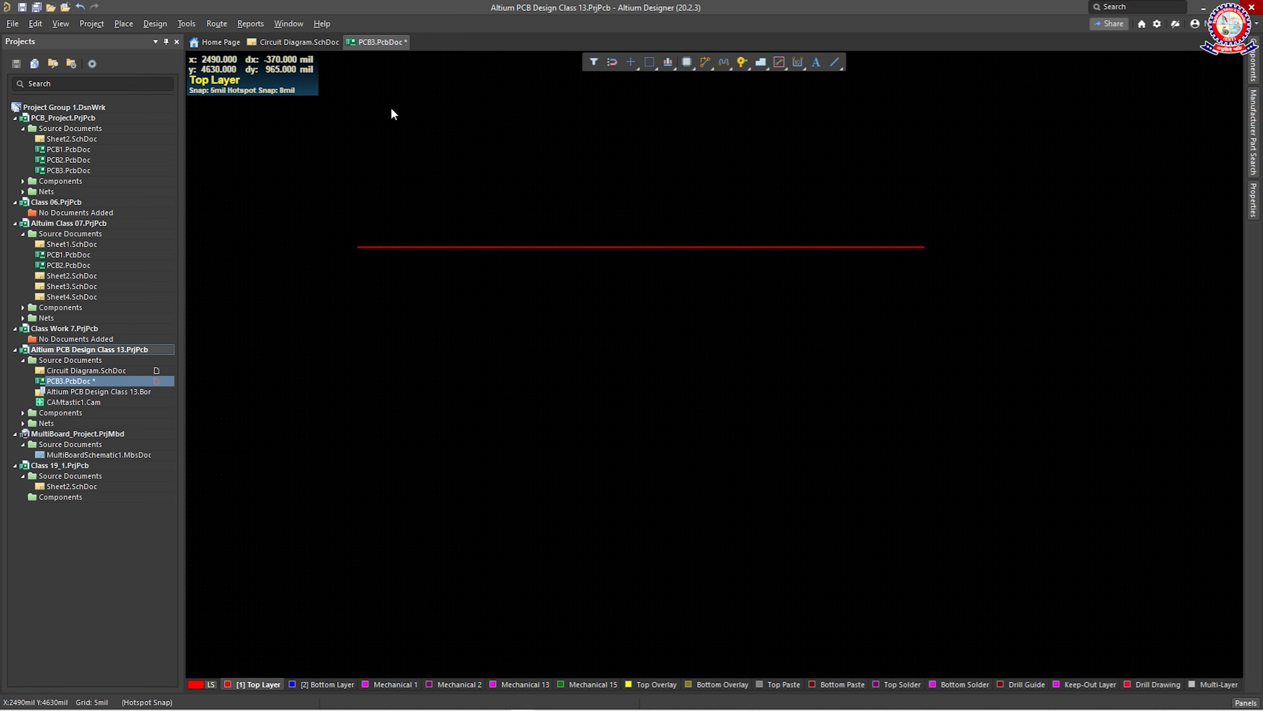
# Place a horizontal track about 2830 mil long on the Top Layer, parallel to and just below the existing line
pyautogui.click(128, 29)
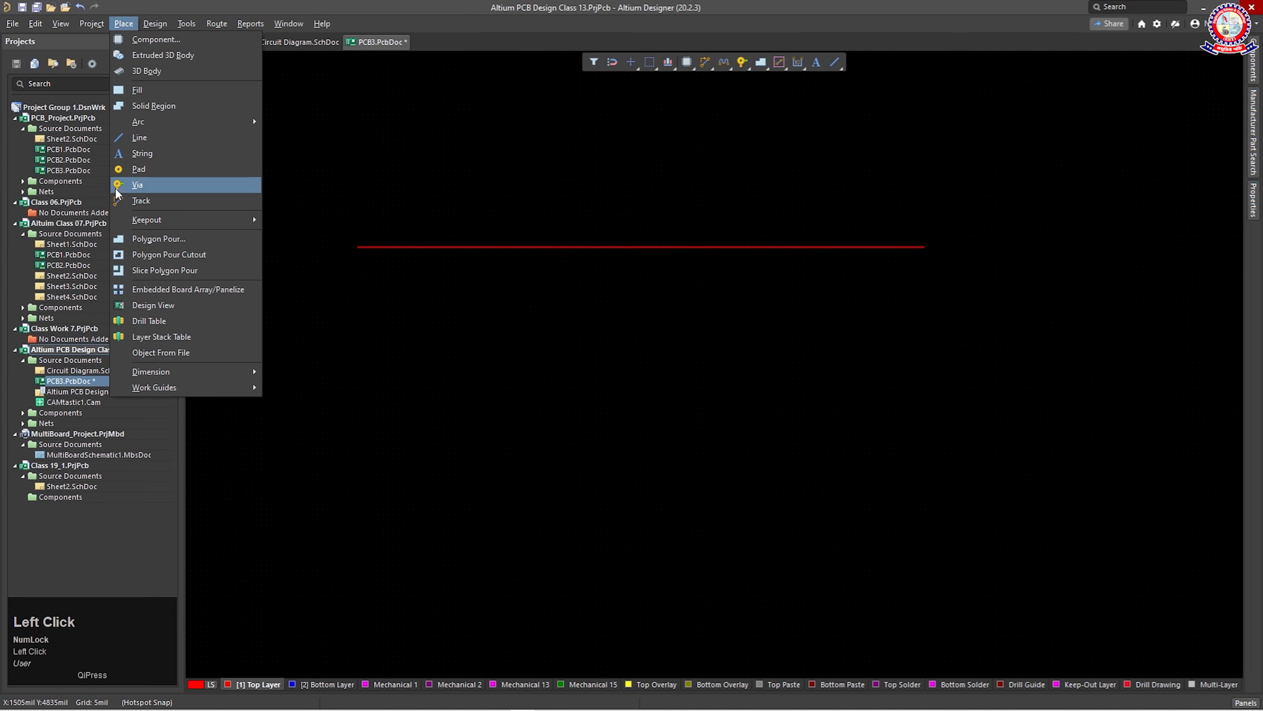
pyautogui.click(127, 201)
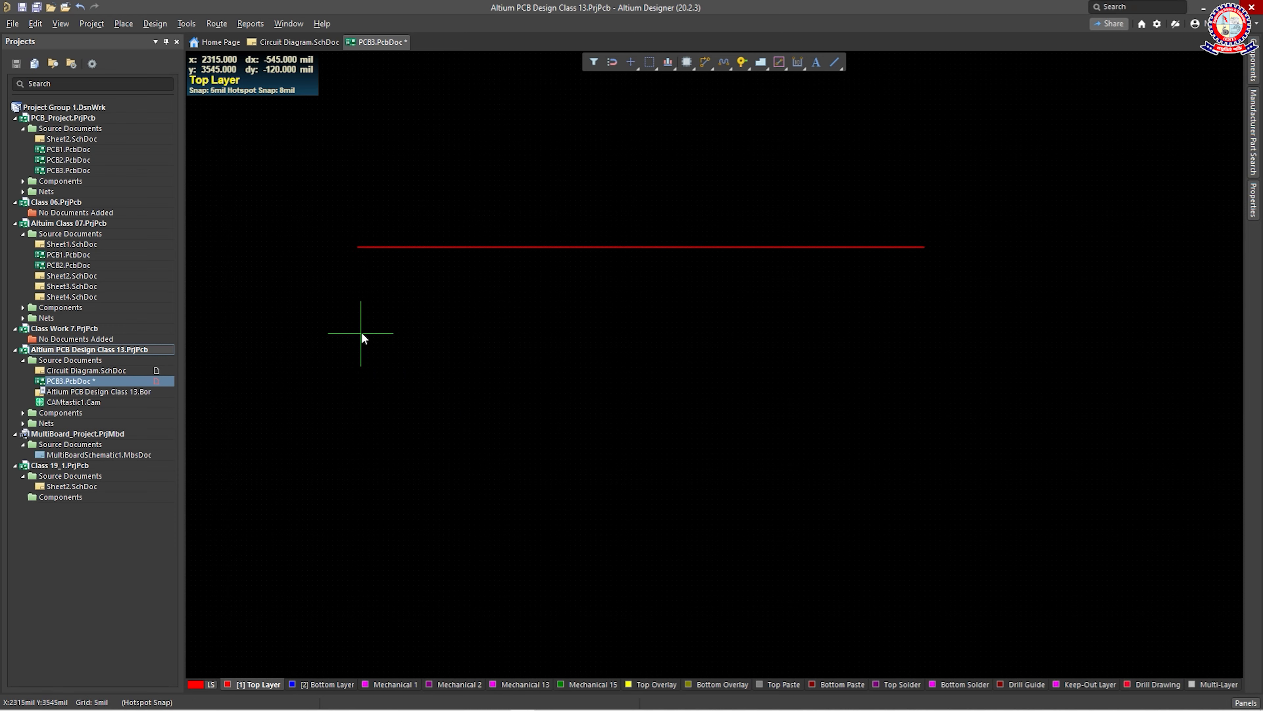
pyautogui.click(358, 298)
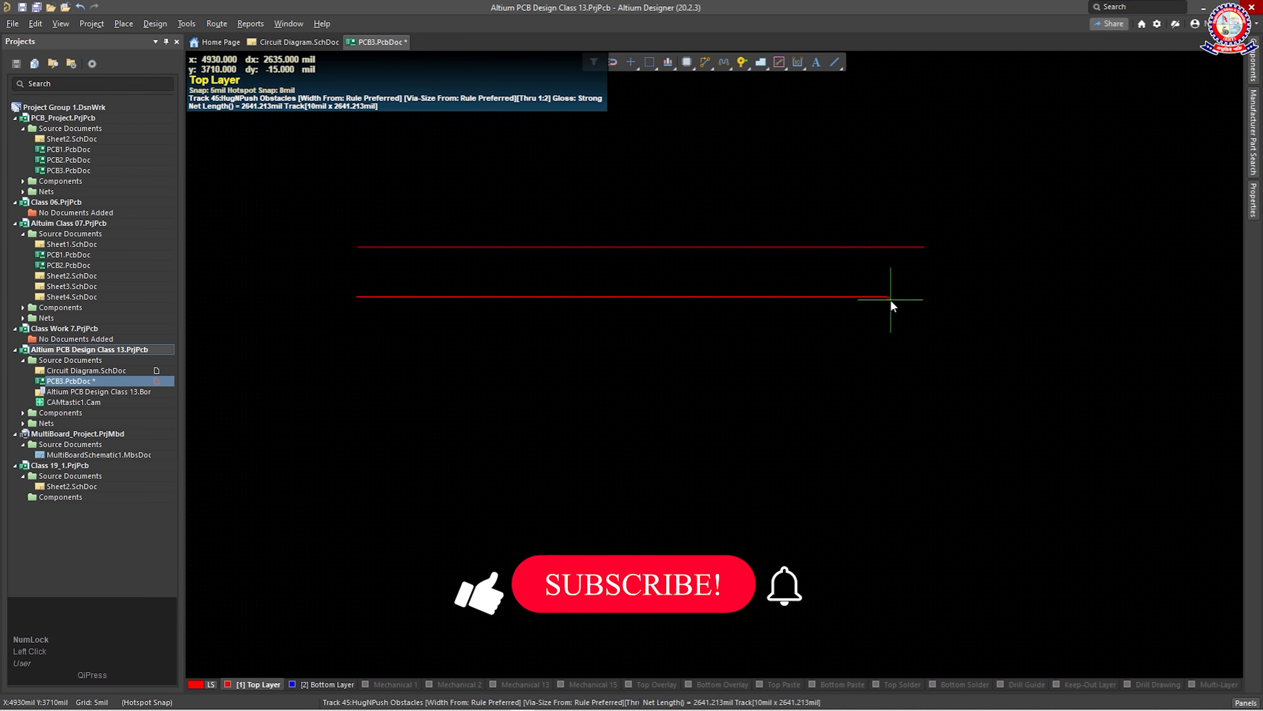
pyautogui.click(930, 298)
pyautogui.rightClick(930, 298)
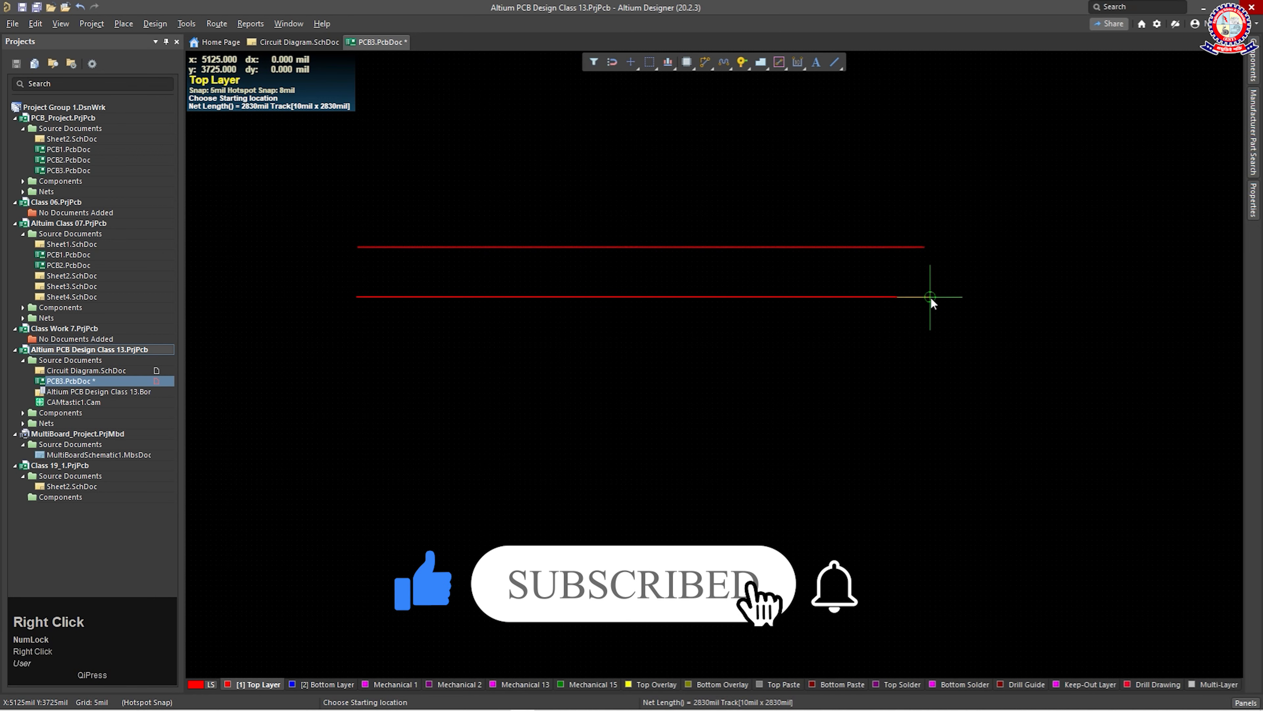
pyautogui.rightClick(930, 303)
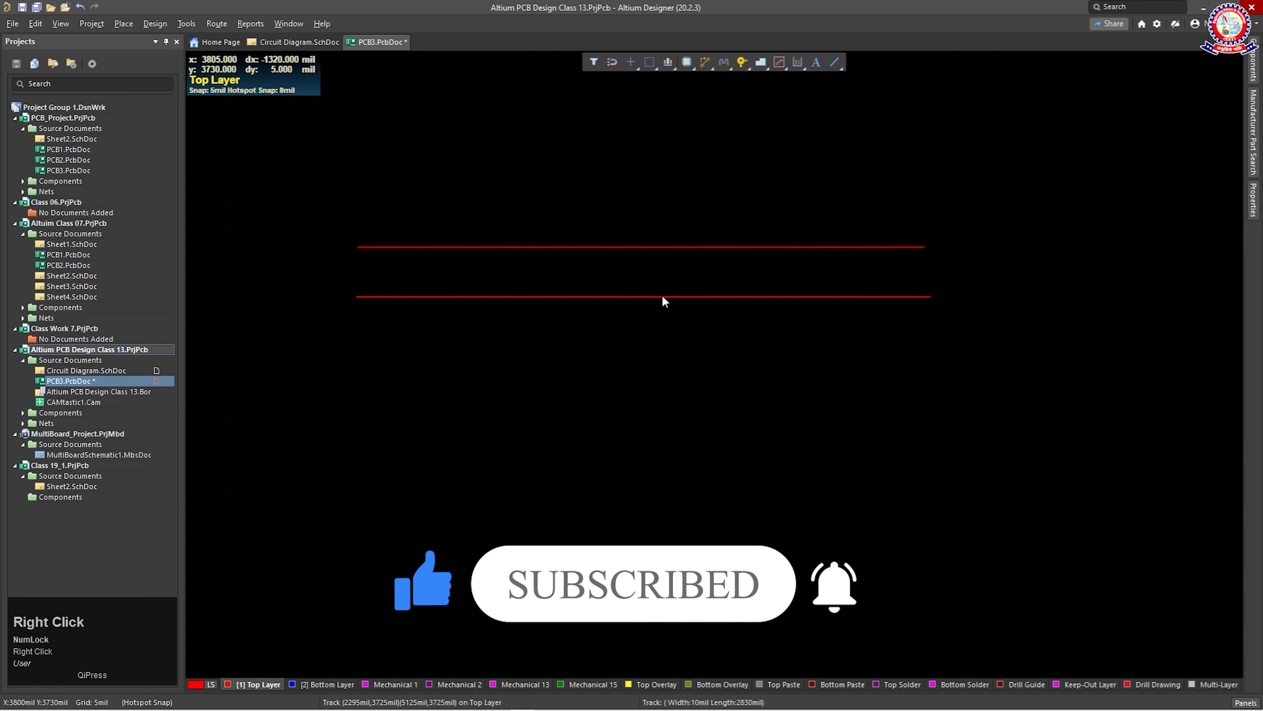
# Compare the placed line and track up close, selecting each one individually and both together
pyautogui.click(646, 297)
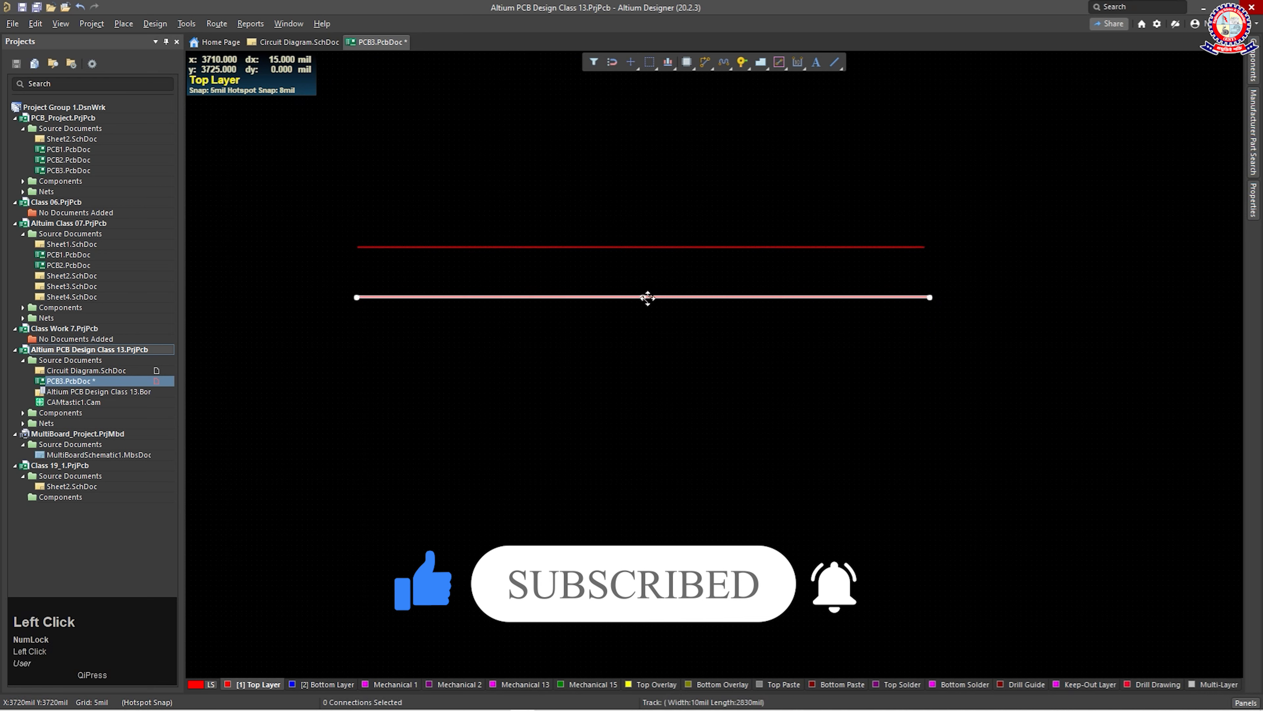
pyautogui.click(681, 329)
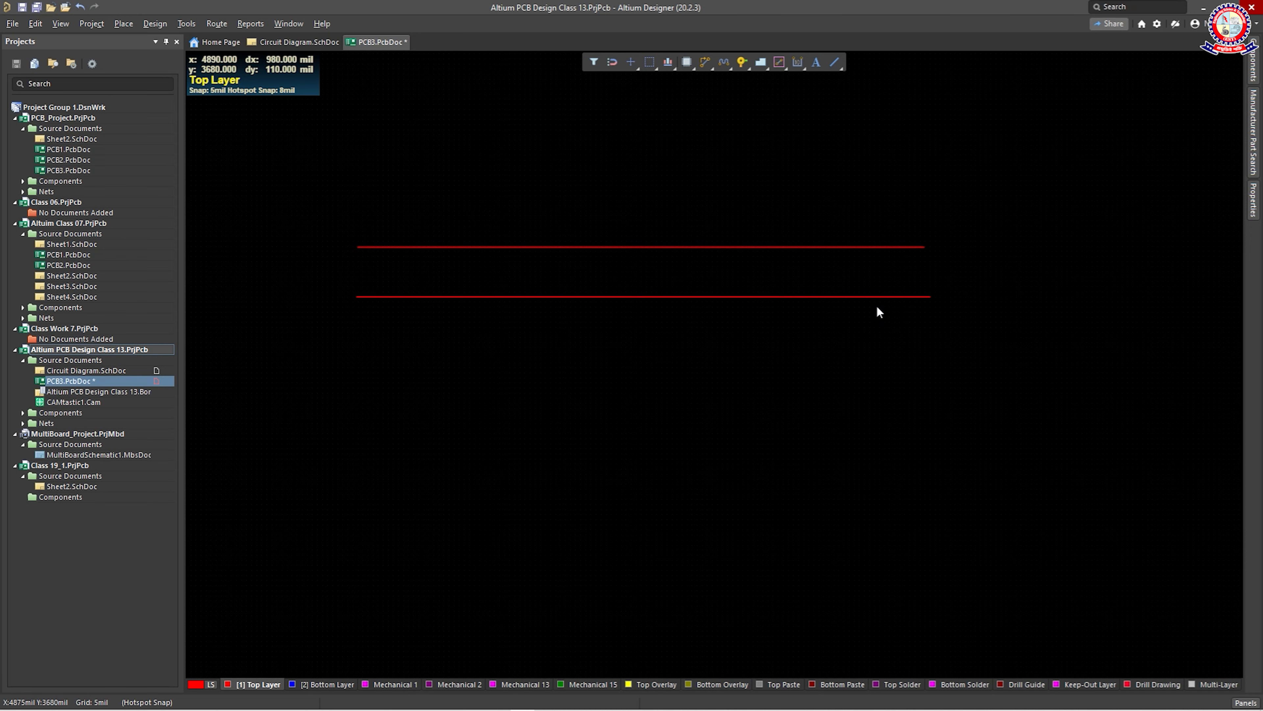
pyautogui.keyDown('ctrl'); pyautogui.scroll(5, 613, 277); pyautogui.keyUp('ctrl')
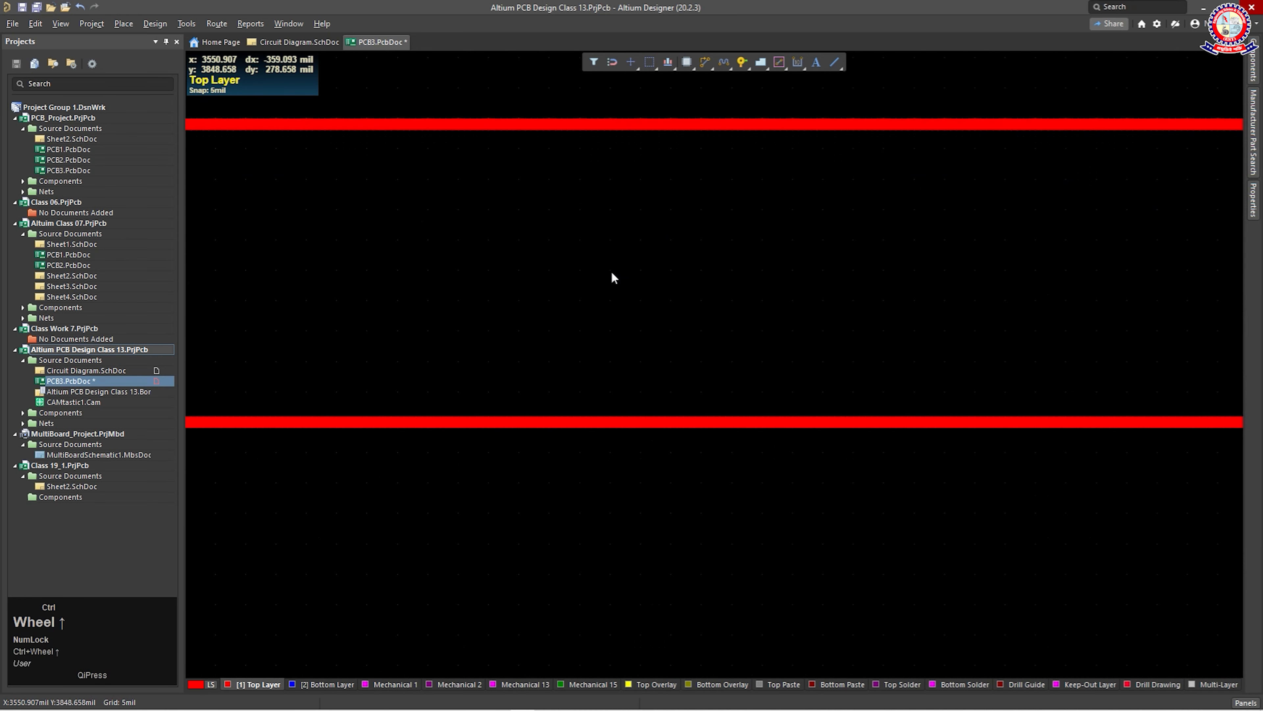
pyautogui.click(606, 122)
pyautogui.click(647, 428)
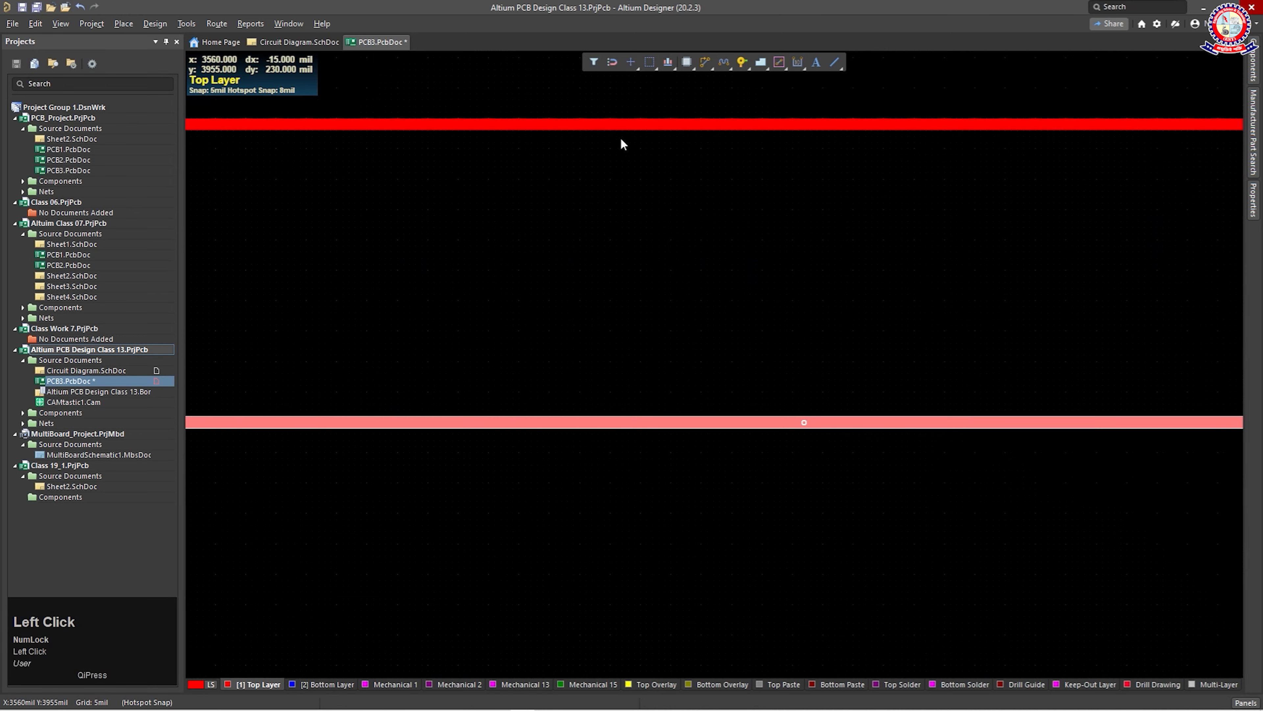
pyautogui.click(621, 124)
pyautogui.keyDown('ctrl'); pyautogui.scroll(-4, 665, 297); pyautogui.keyUp('ctrl')
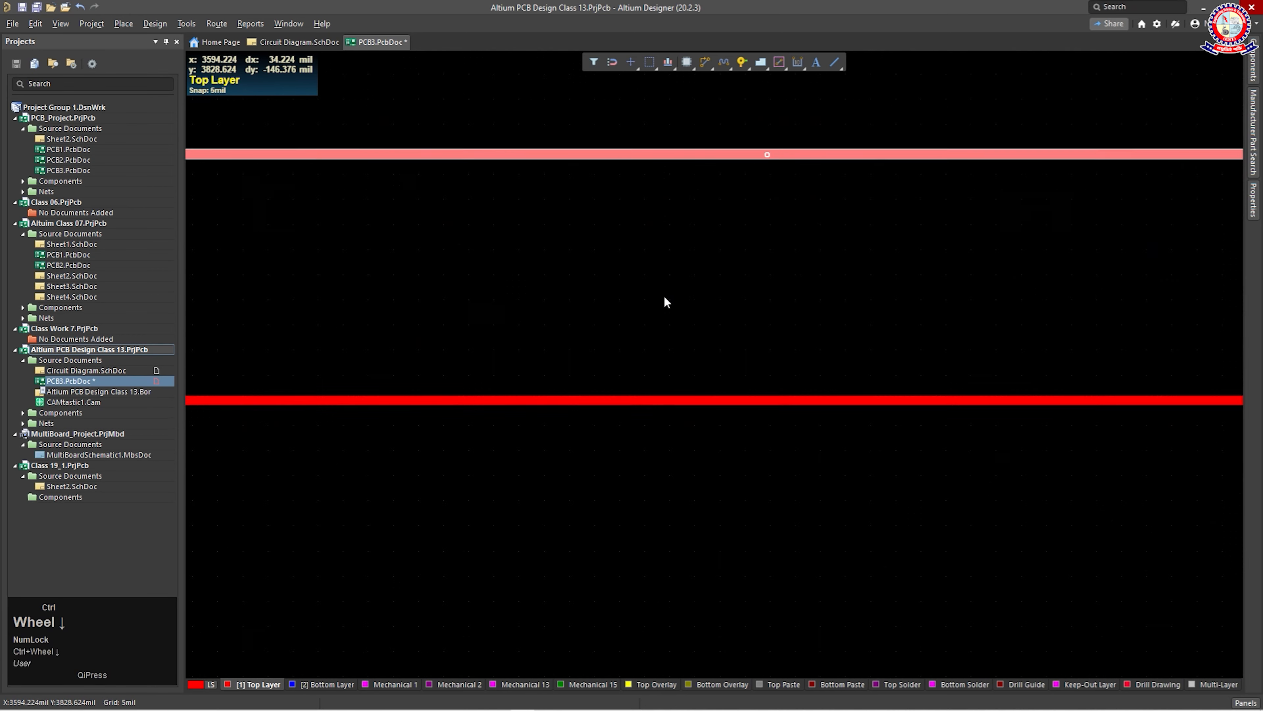
pyautogui.keyDown('ctrl'); pyautogui.scroll(-3, 665, 297); pyautogui.keyUp('ctrl')
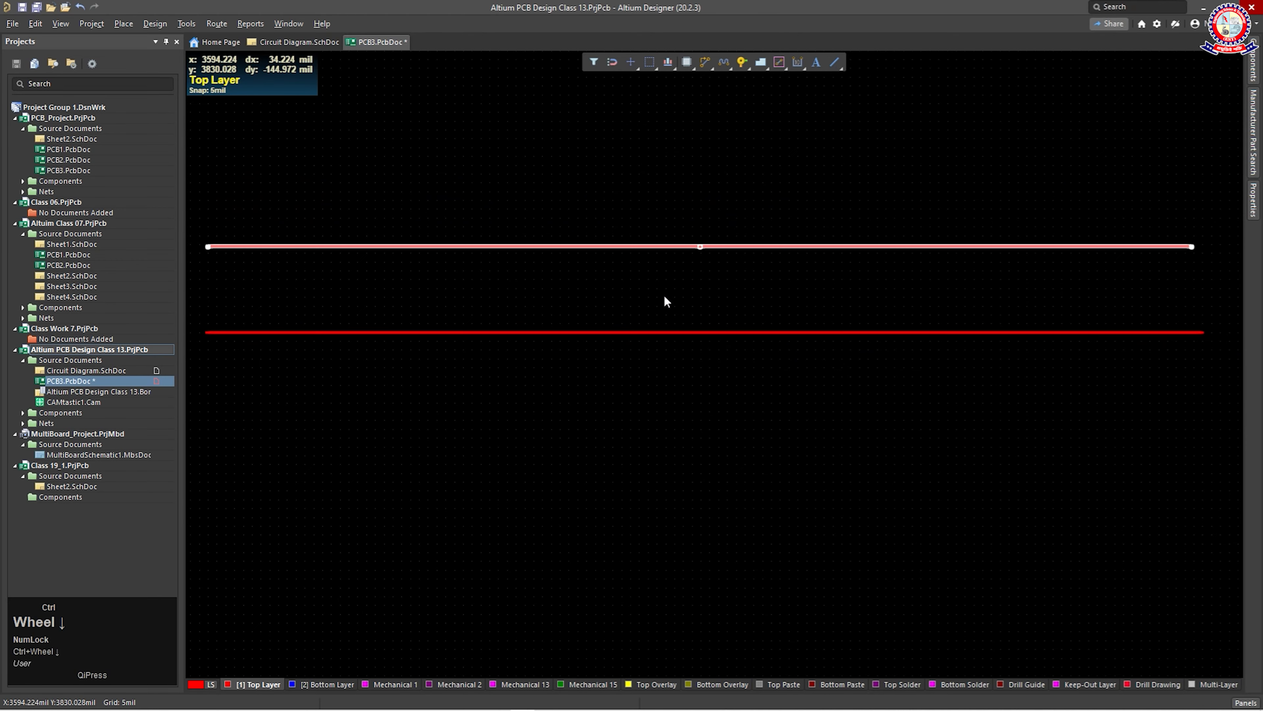
pyautogui.click(537, 229)
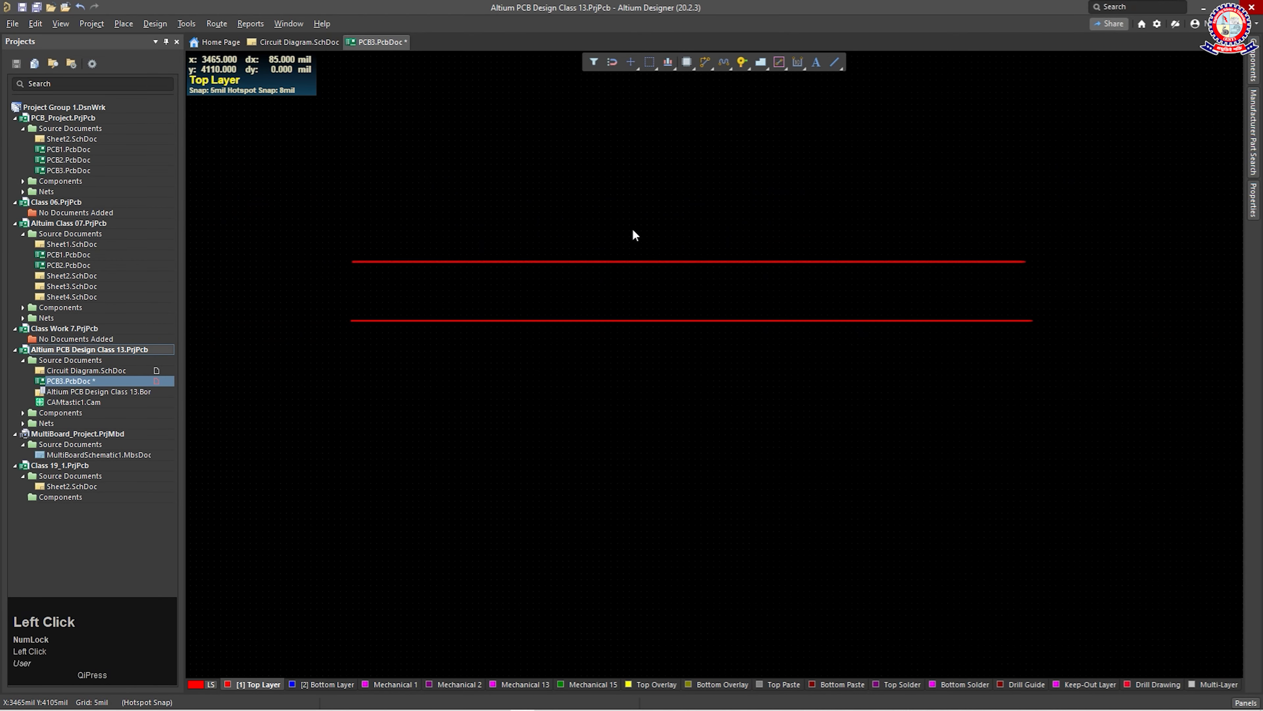
pyautogui.click(672, 321)
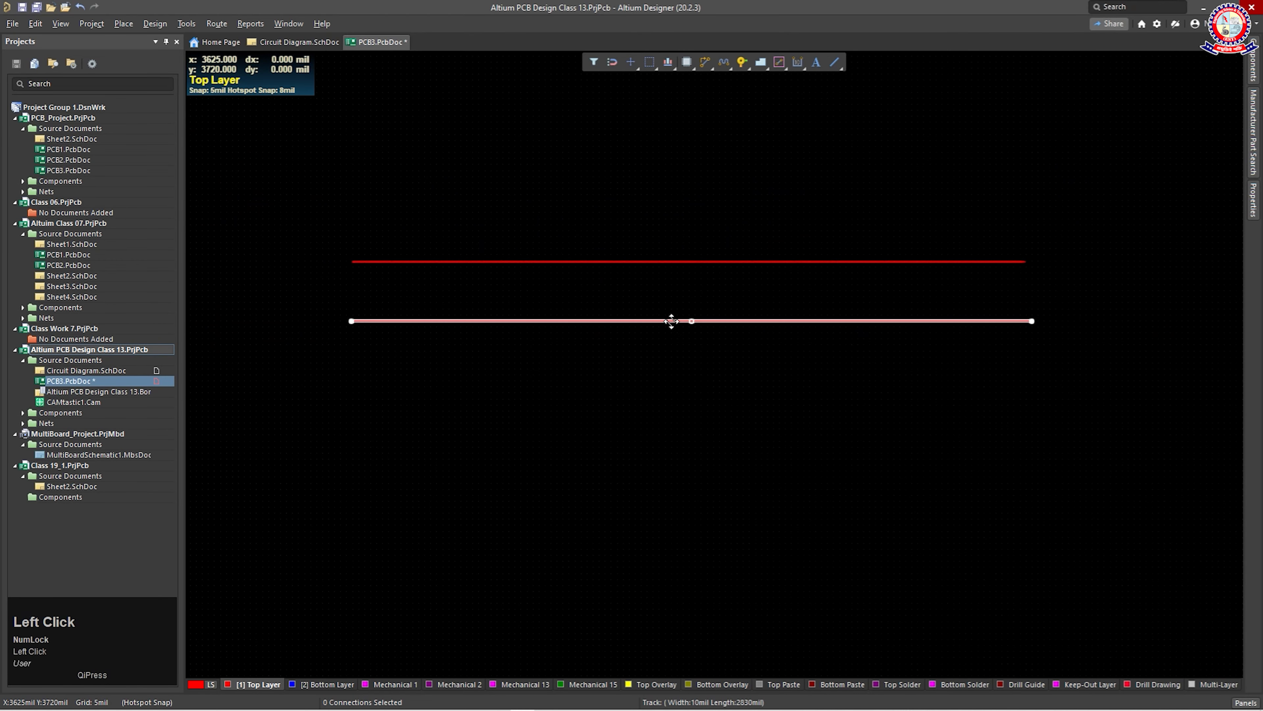
pyautogui.click(676, 341)
pyautogui.moveTo(783, 379); pyautogui.dragTo(473, 160)
pyautogui.click(557, 203)
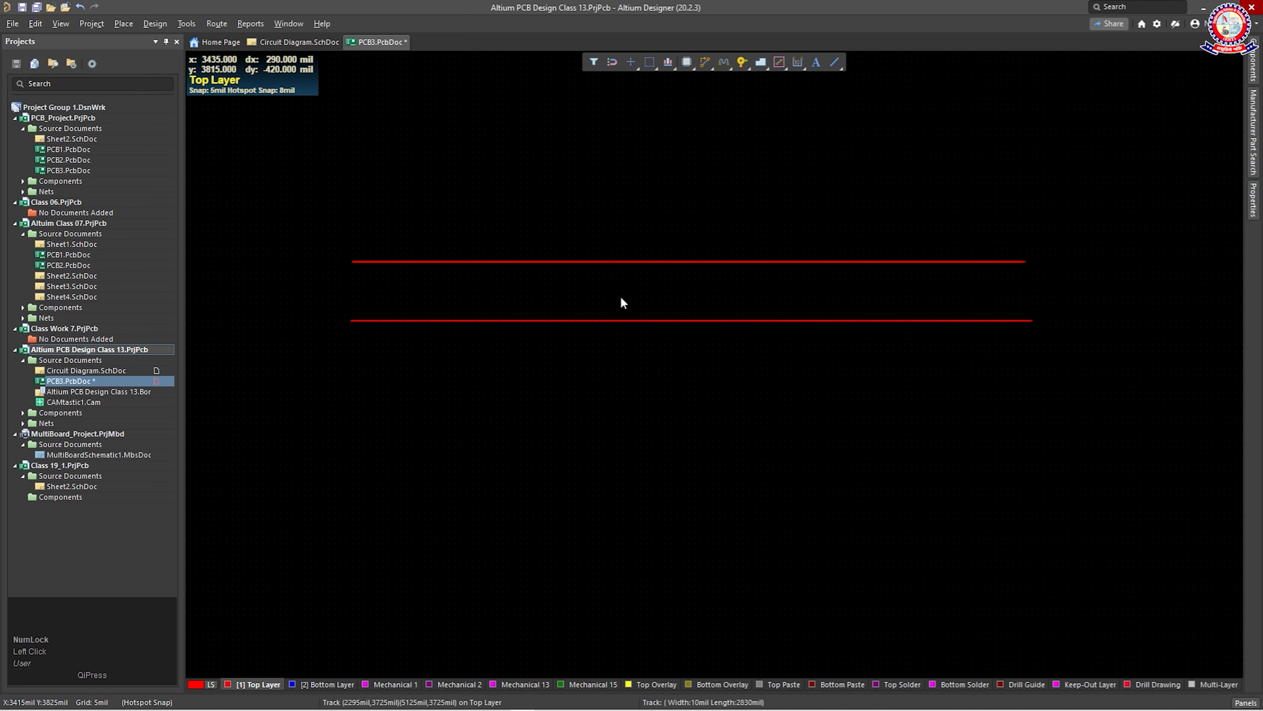
pyautogui.click(645, 261)
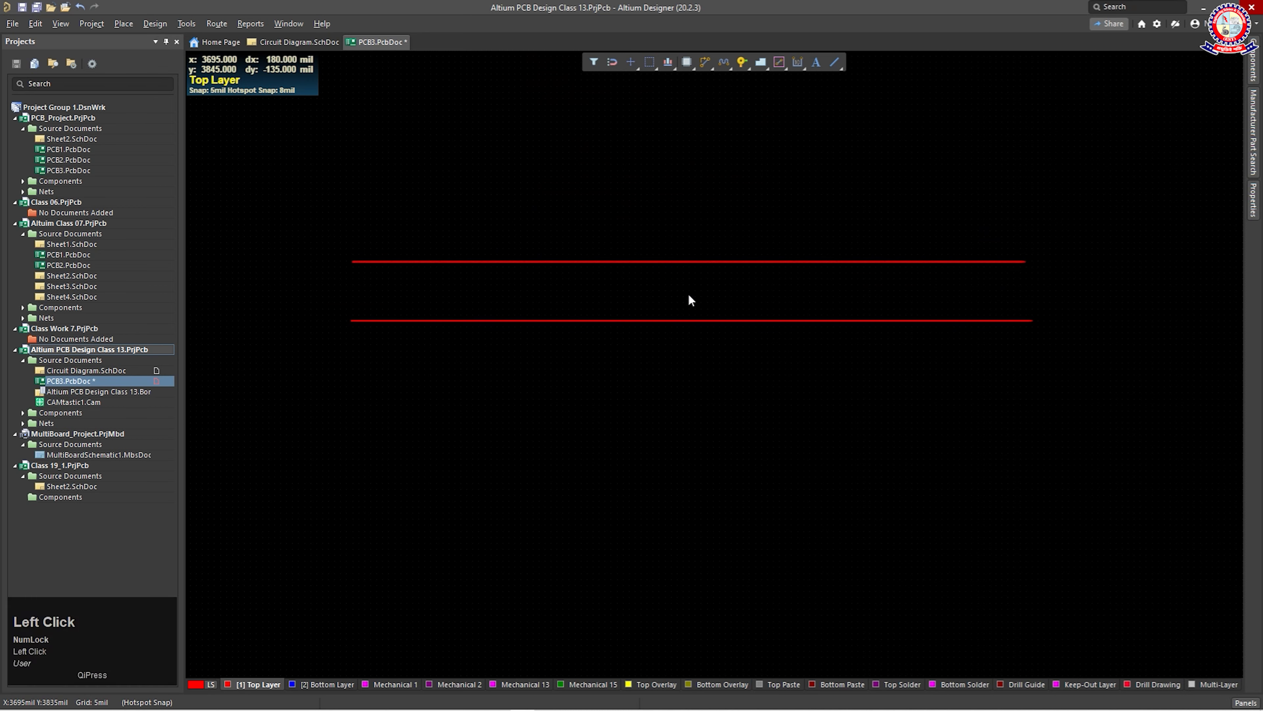
pyautogui.click(660, 318)
pyautogui.moveTo(779, 372); pyautogui.dragTo(463, 202)
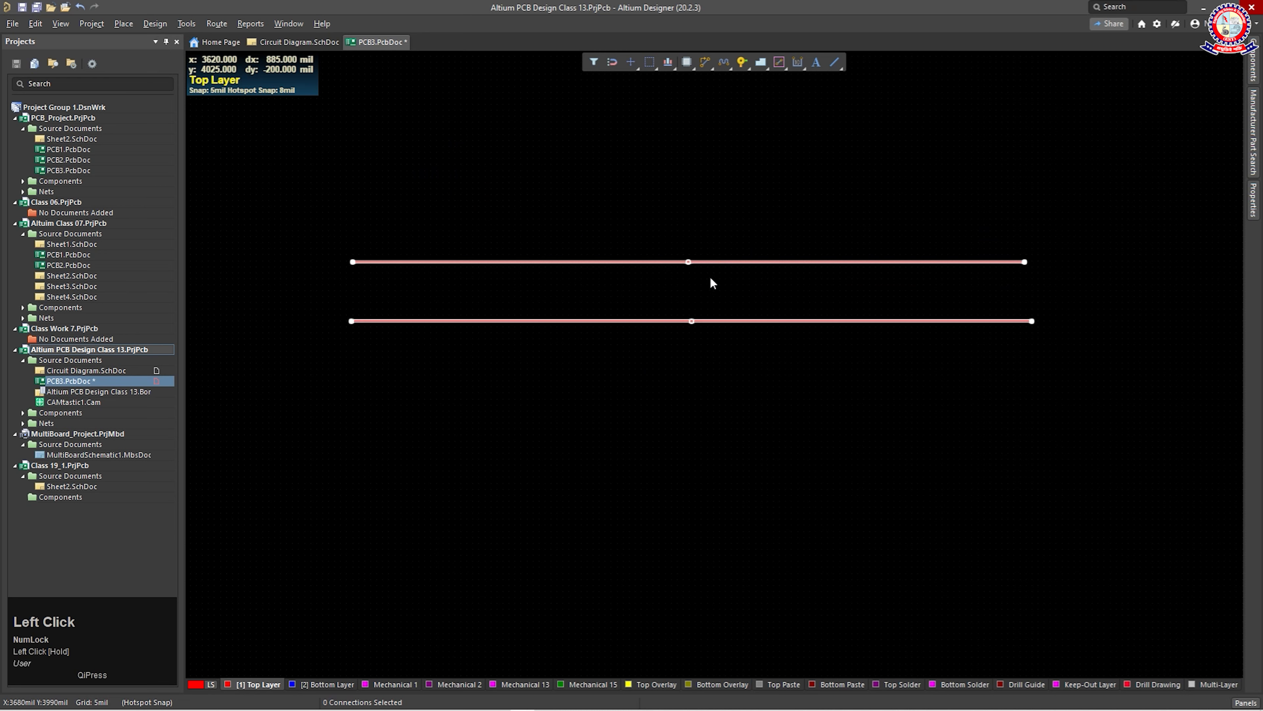
pyautogui.click(502, 350)
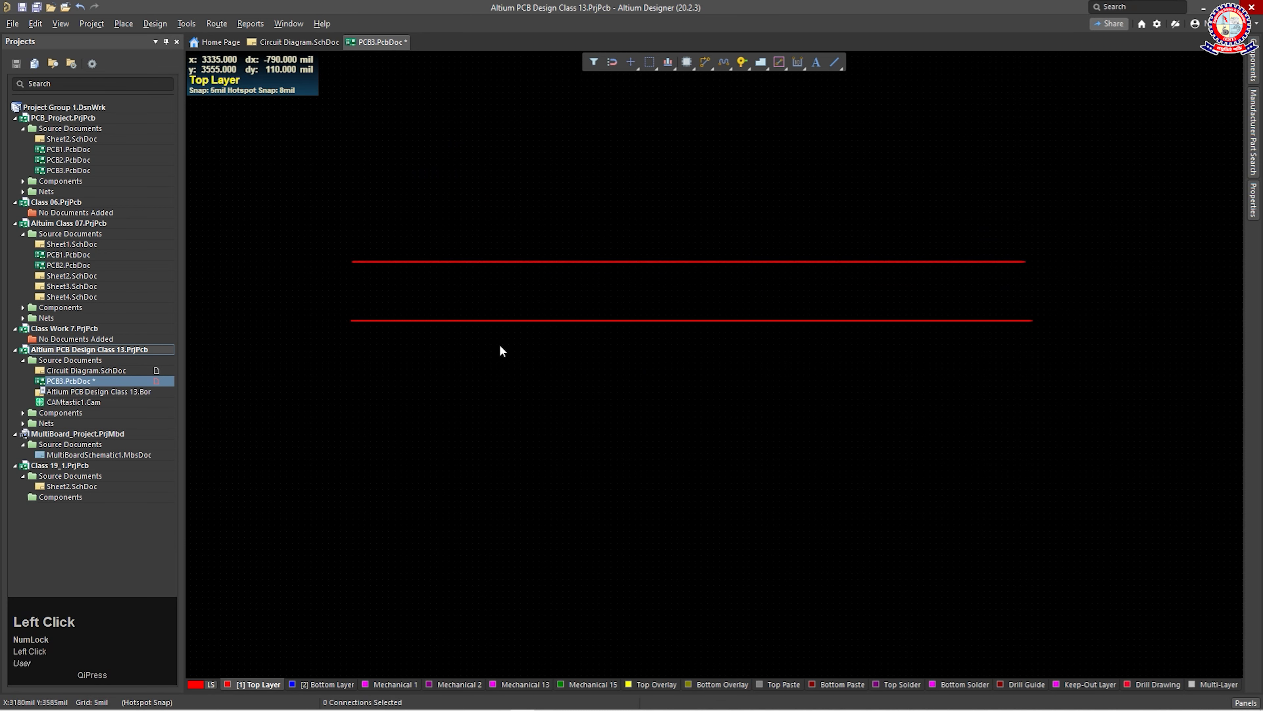
# Inspect the lower track's properties, including its layer, width and length
pyautogui.click(731, 261)
pyautogui.doubleClick(725, 320)
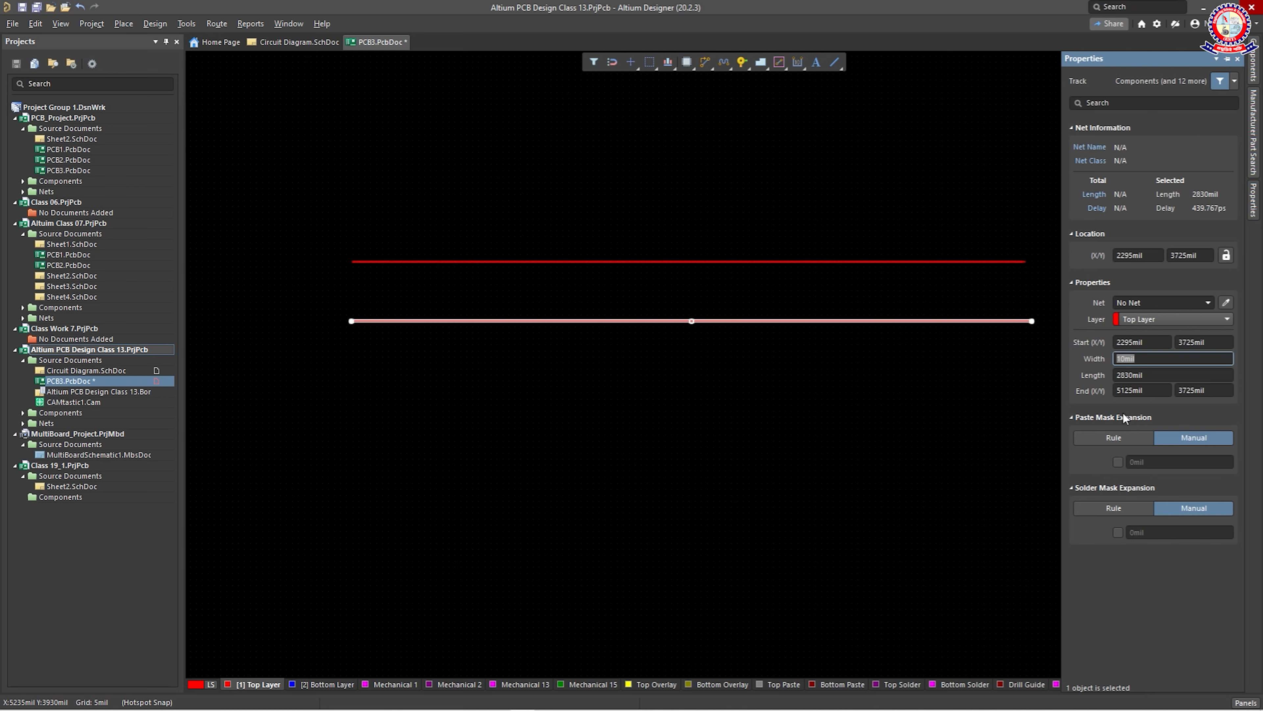
pyautogui.click(818, 384)
# Delete both the line and the track from the board
pyautogui.moveTo(986, 393); pyautogui.dragTo(320, 172)
pyautogui.press('Delete')
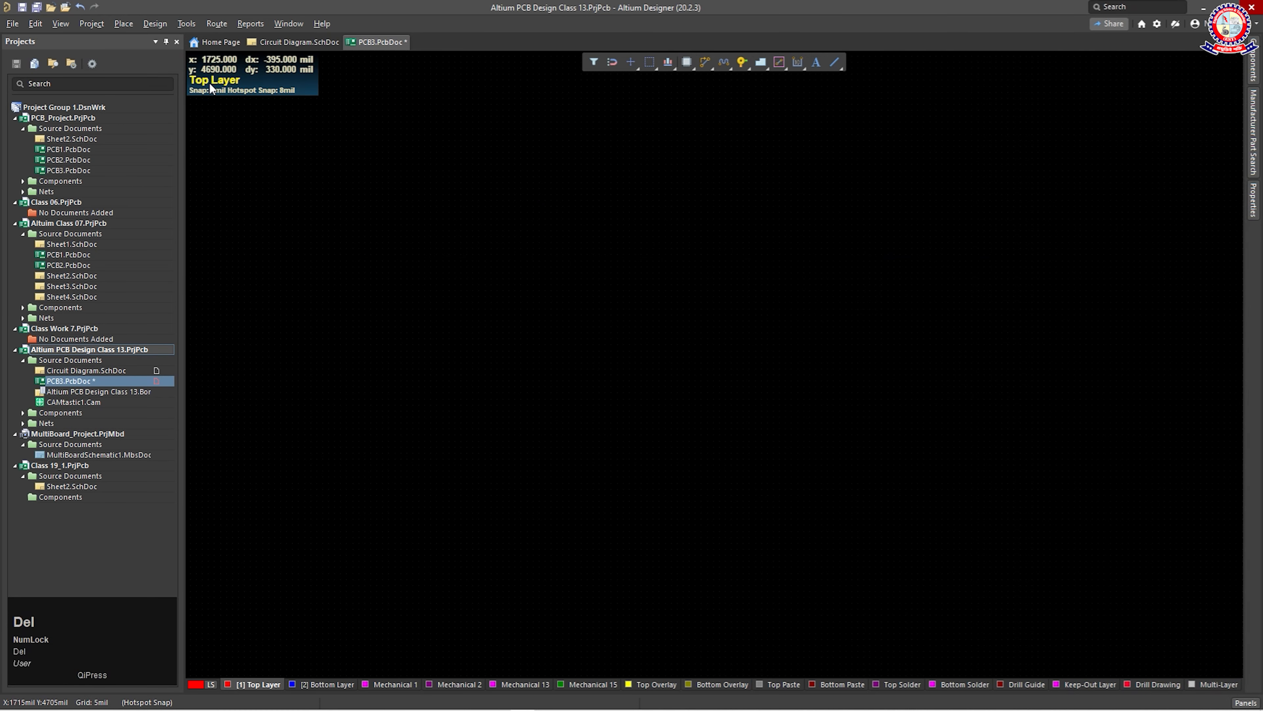
# Place one text string with the default text "String" on the Top Layer, in the upper part of the board area
pyautogui.click(123, 24)
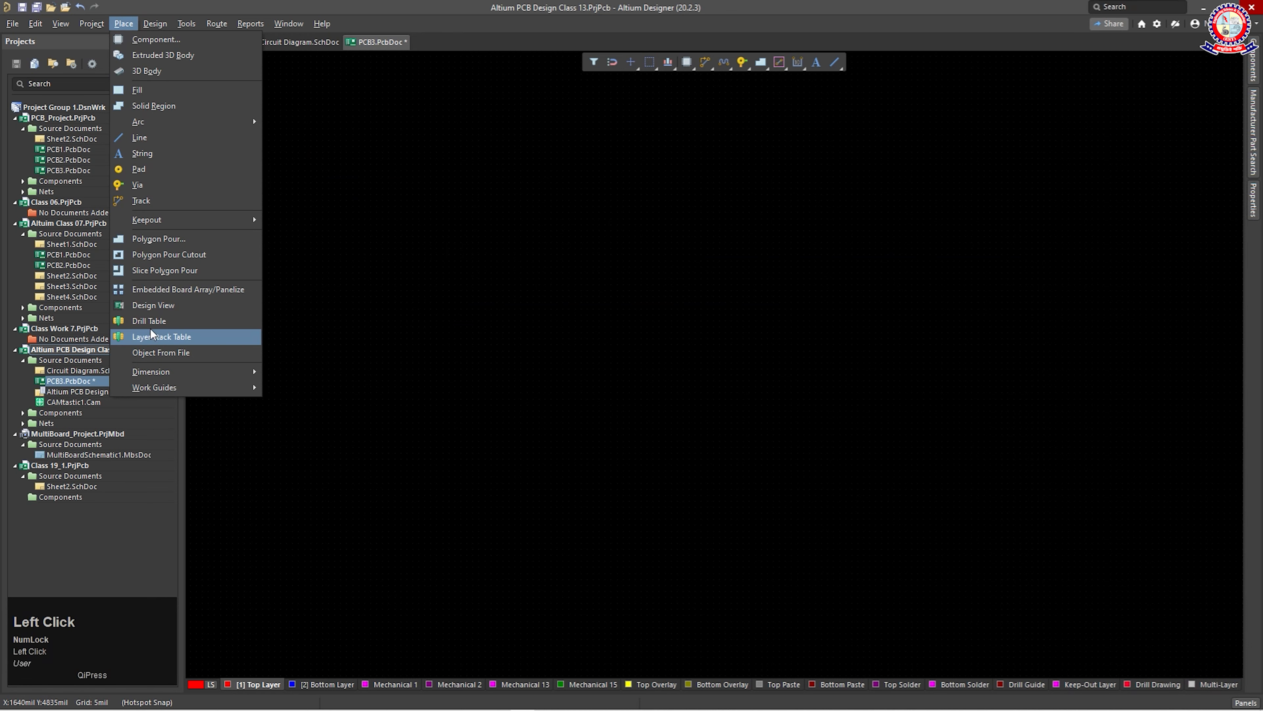
pyautogui.click(165, 153)
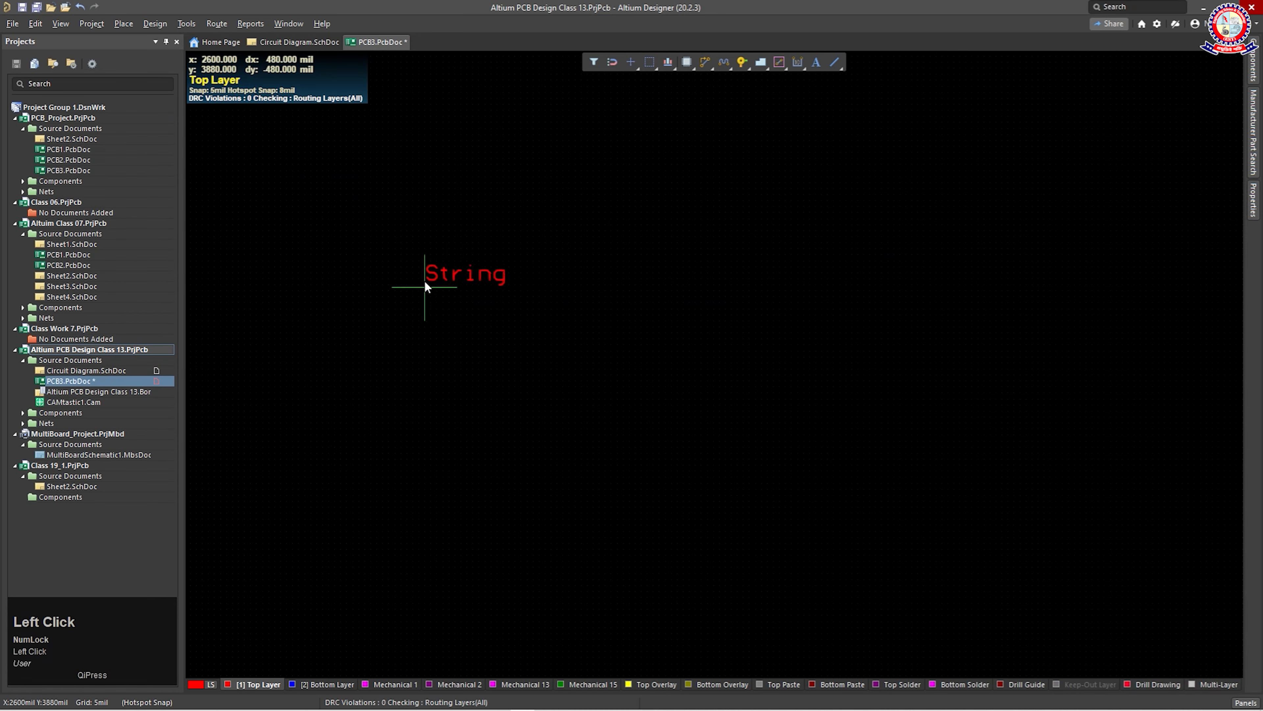
pyautogui.click(450, 214)
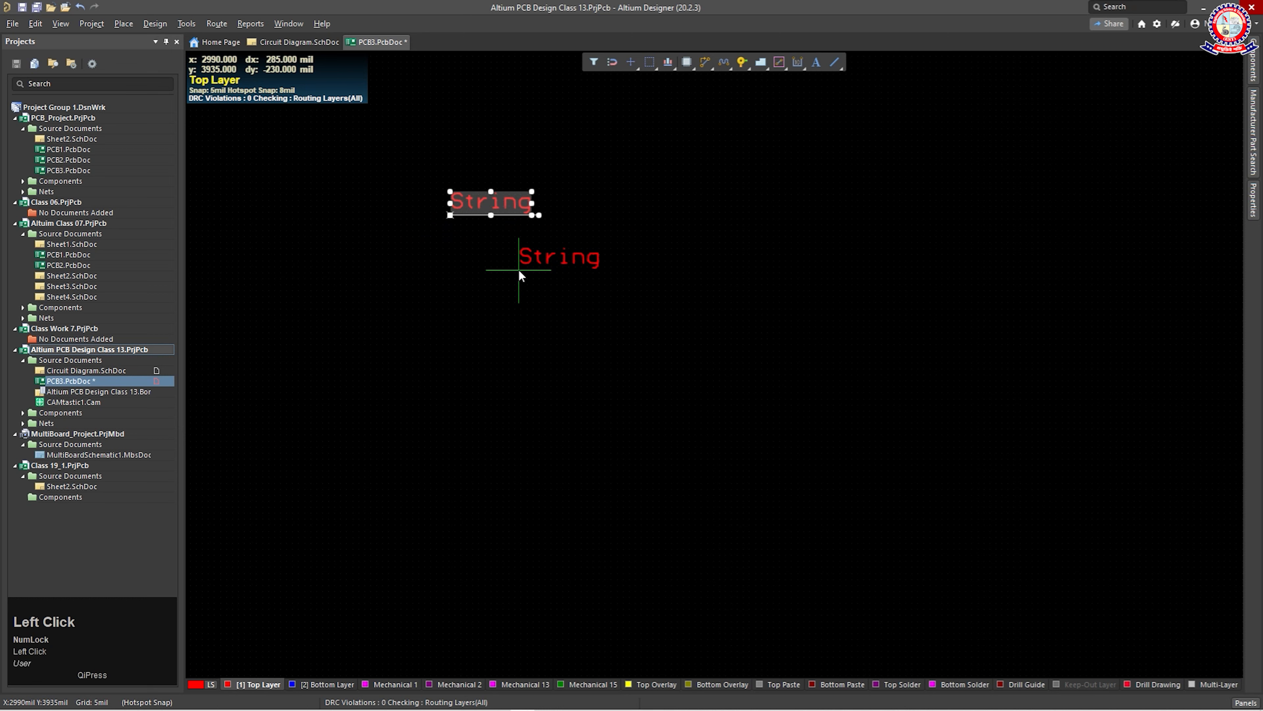
pyautogui.rightClick(603, 274)
pyautogui.click(573, 262)
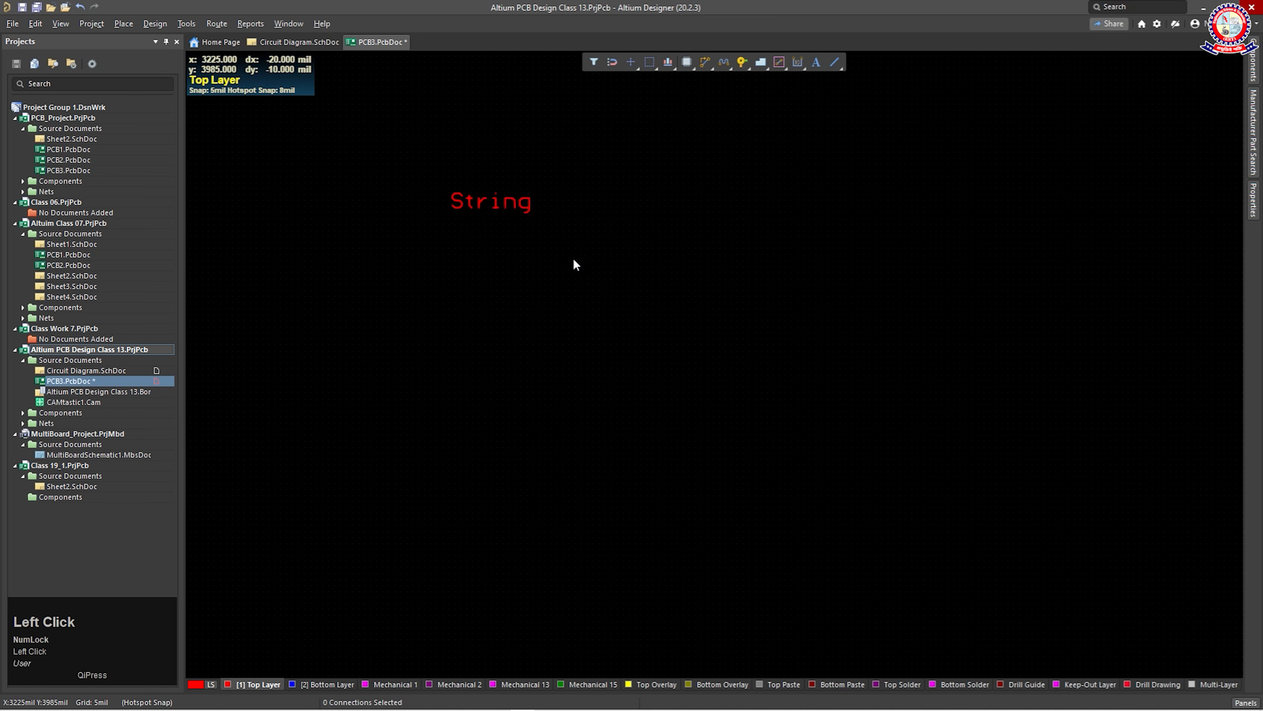
# Move the placed text string a short distance down and to the right, and deselect it
pyautogui.click(541, 210)
pyautogui.moveTo(492, 204); pyautogui.dragTo(499, 255)
pyautogui.click(680, 261)
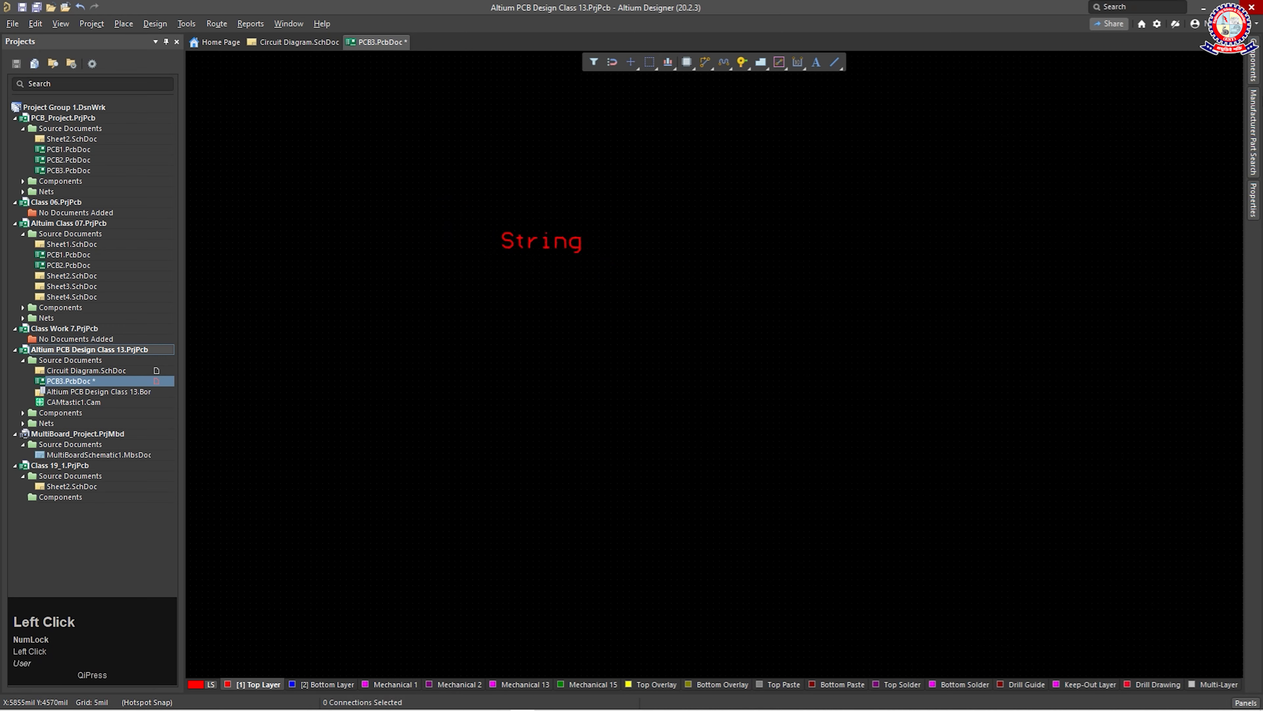
# Place a 2N3904 transistor from the Miscellaneous Devices.IntLib library on the board, just right of the String text
pyautogui.click(1254, 65)
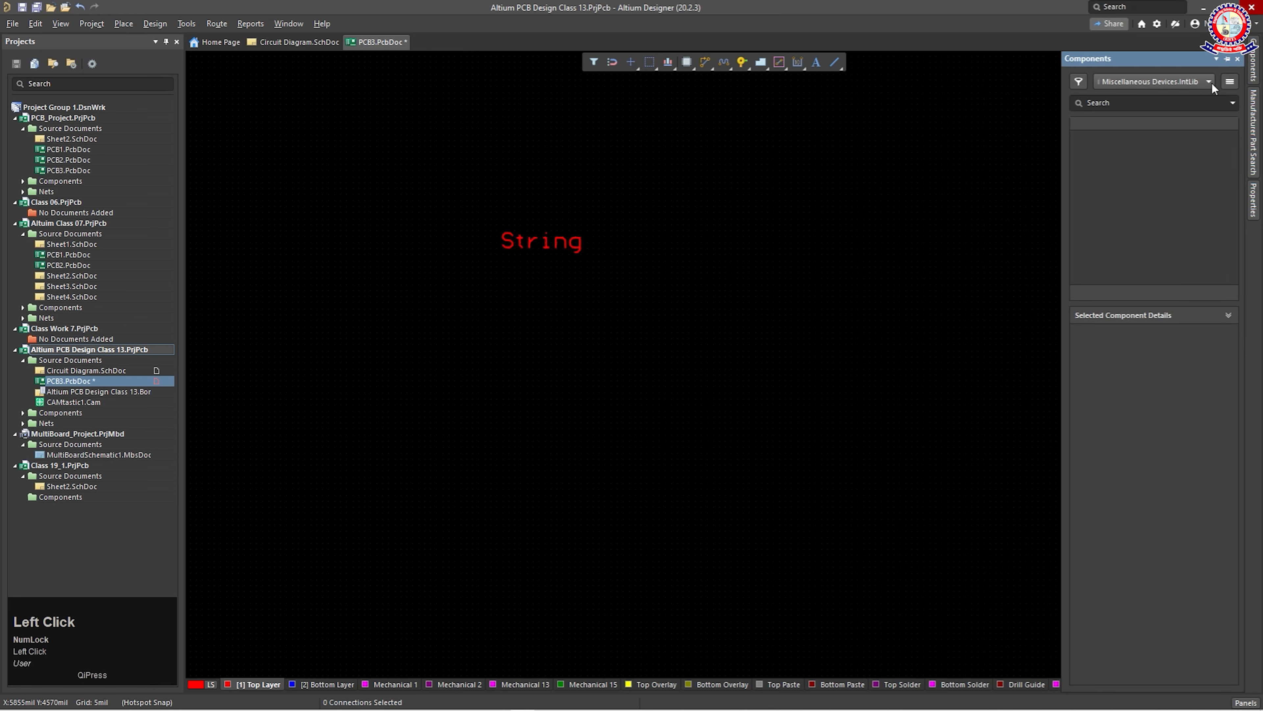
pyautogui.click(1107, 136)
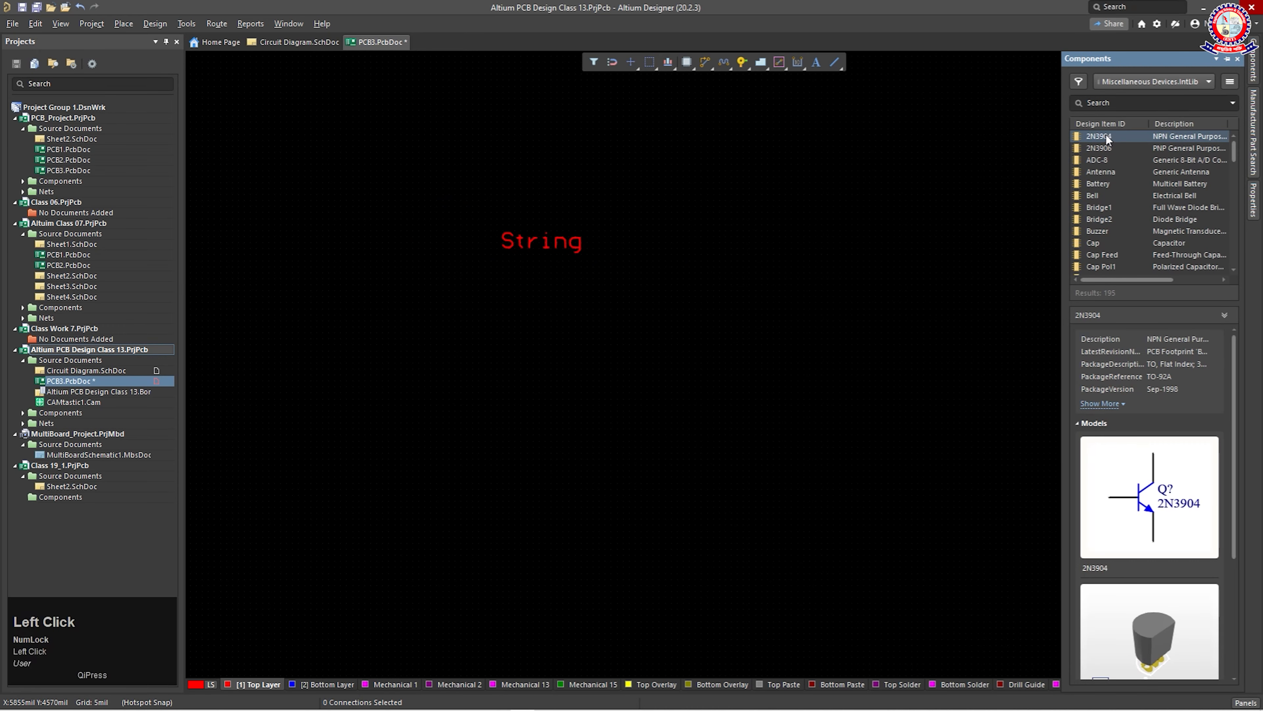
pyautogui.moveTo(665, 162); pyautogui.dragTo(651, 264)
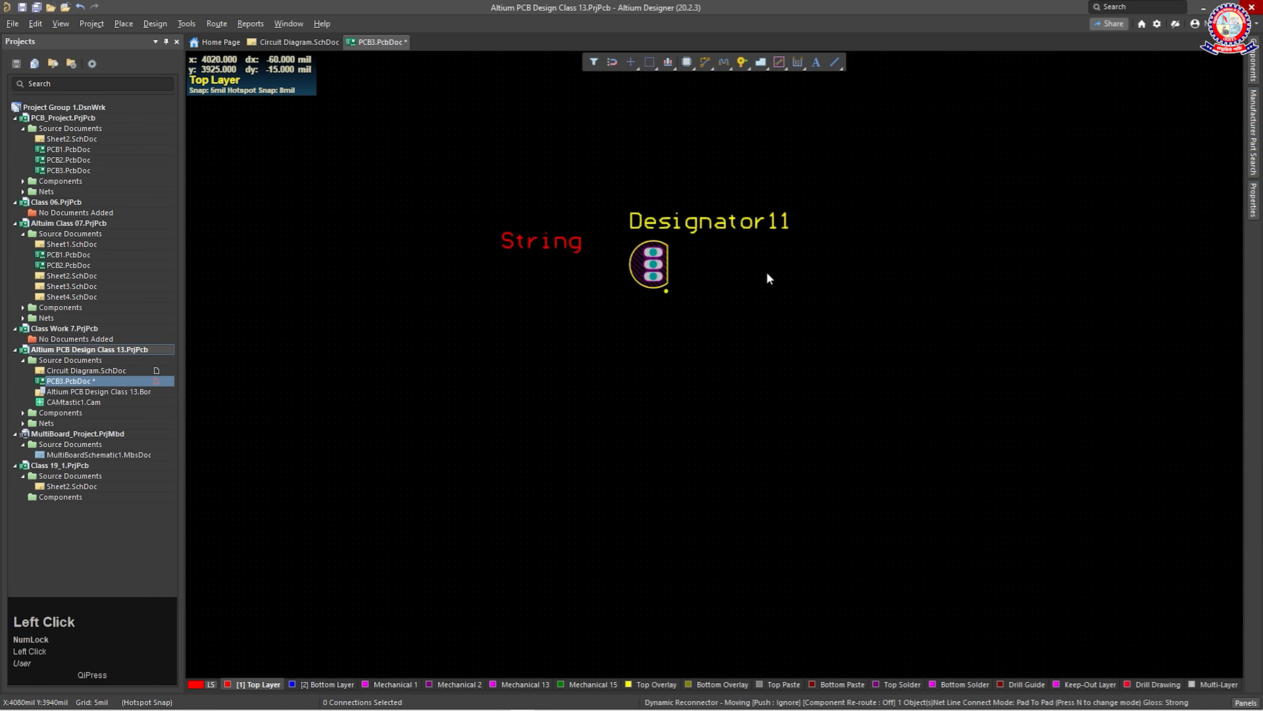
# Change the placed component's designator value to Transistor and deselect it
pyautogui.click(764, 222)
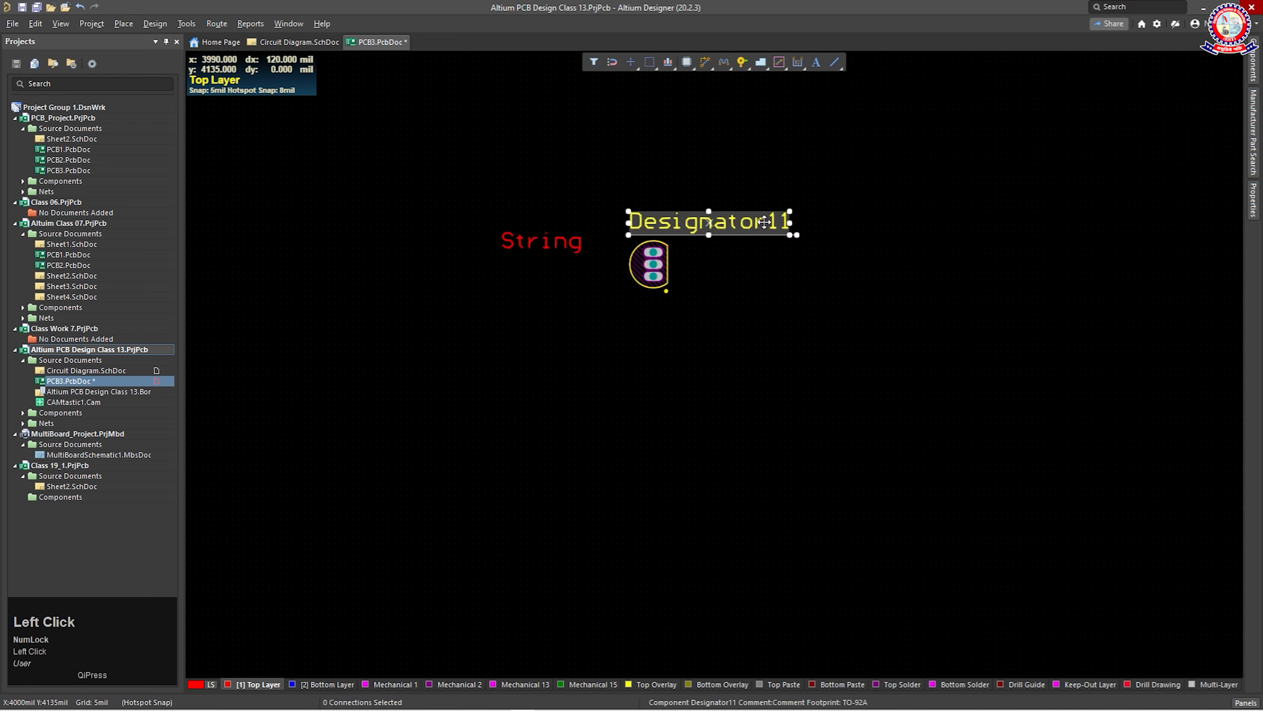
pyautogui.doubleClick(764, 222)
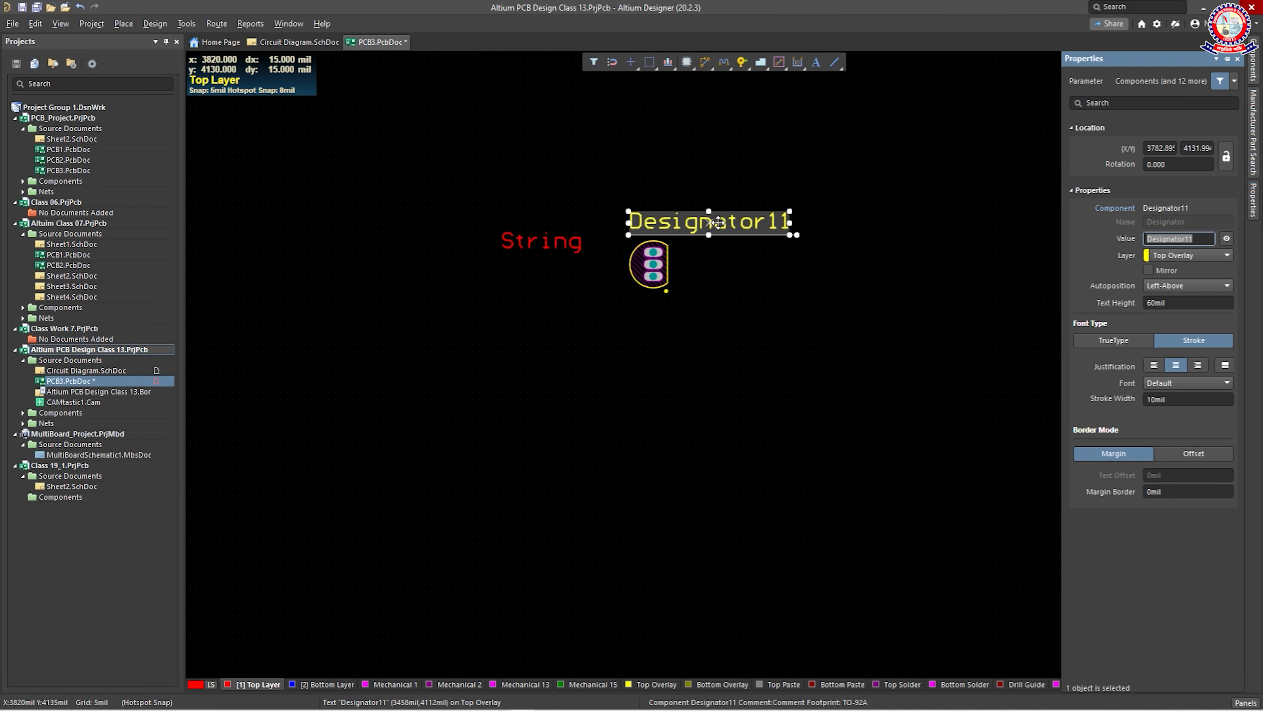
pyautogui.click(1193, 241)
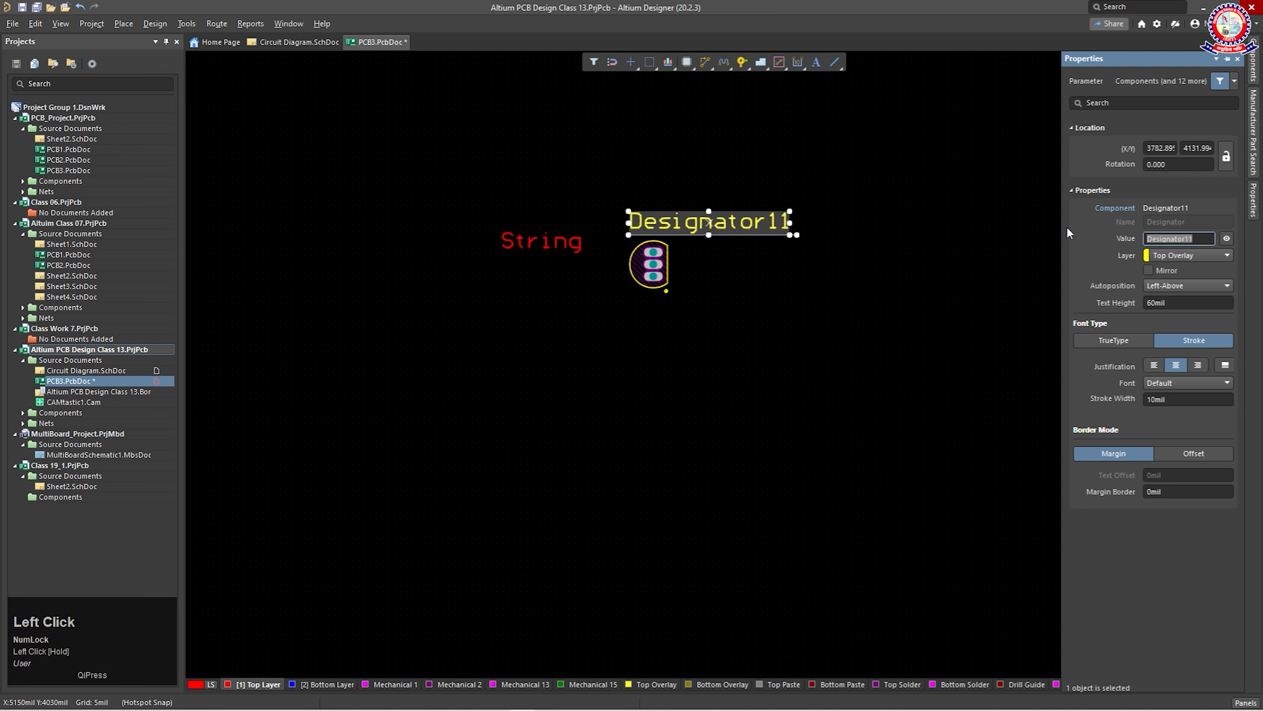
pyautogui.write('Transistor')
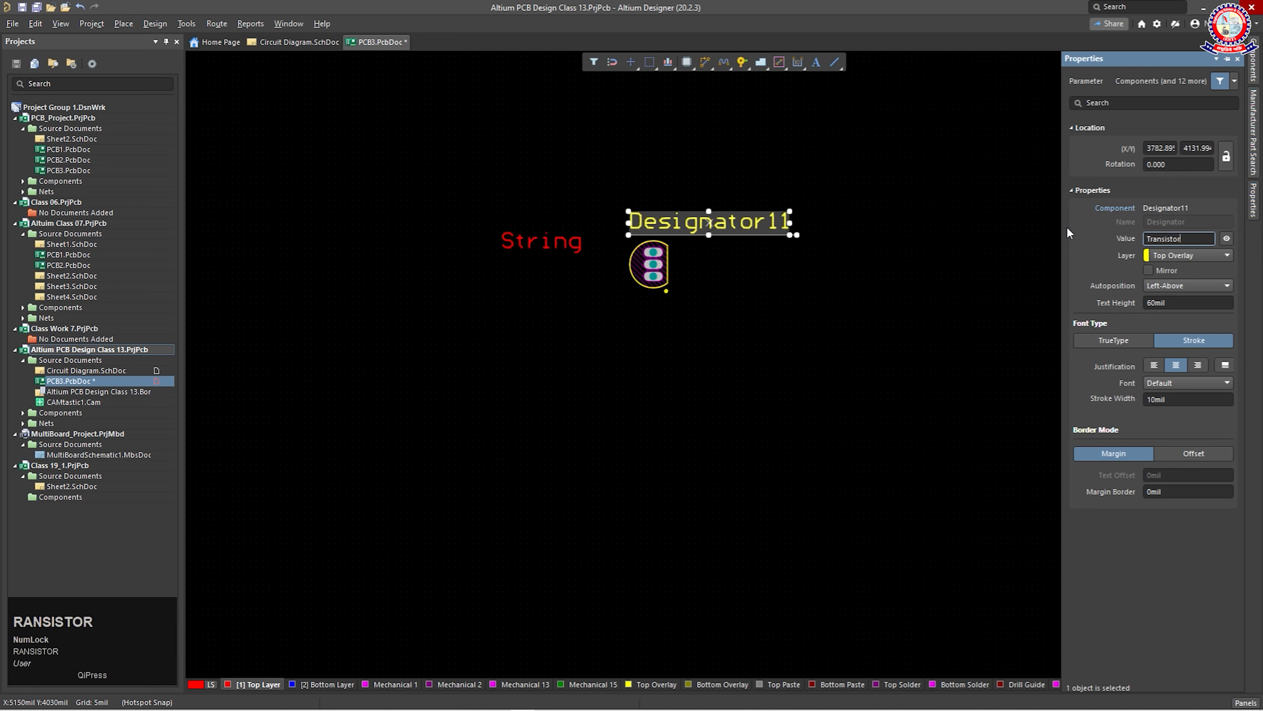
pyautogui.press('Return')
pyautogui.click(746, 246)
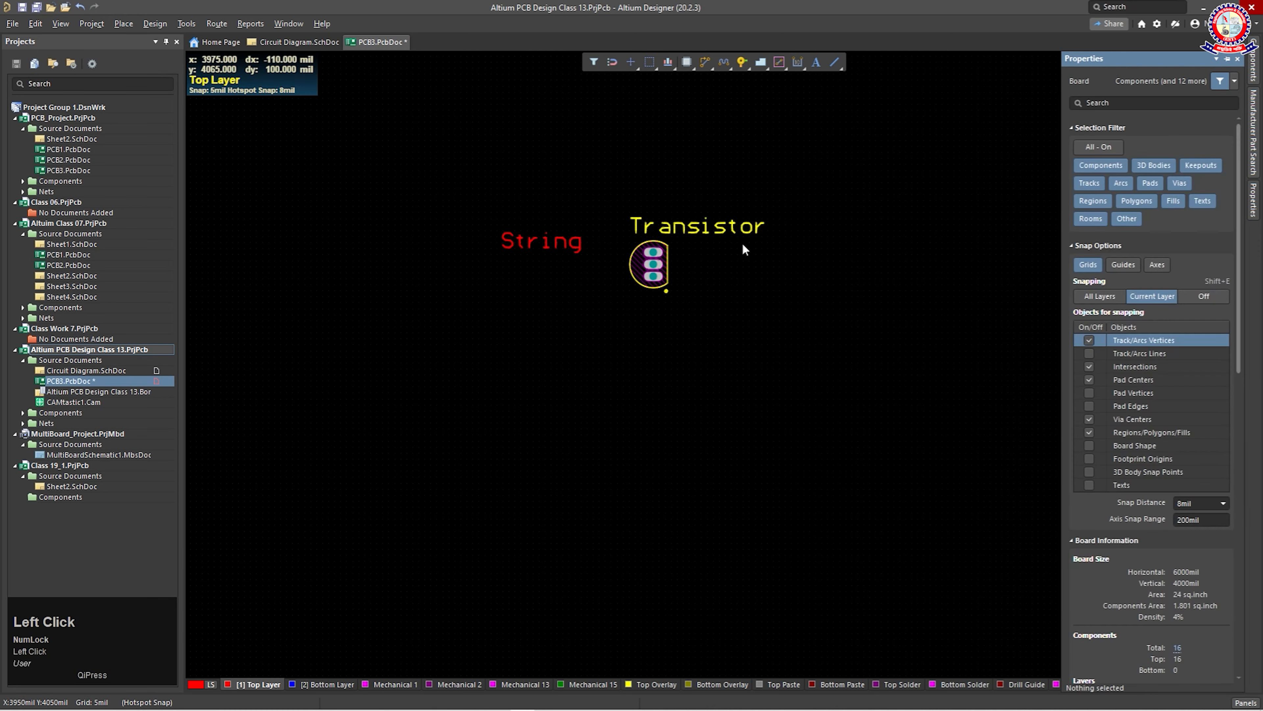
# Move the String text slightly down and toward the transistor, and change its text to Q1
pyautogui.click(534, 250)
pyautogui.moveTo(539, 249); pyautogui.dragTo(527, 277)
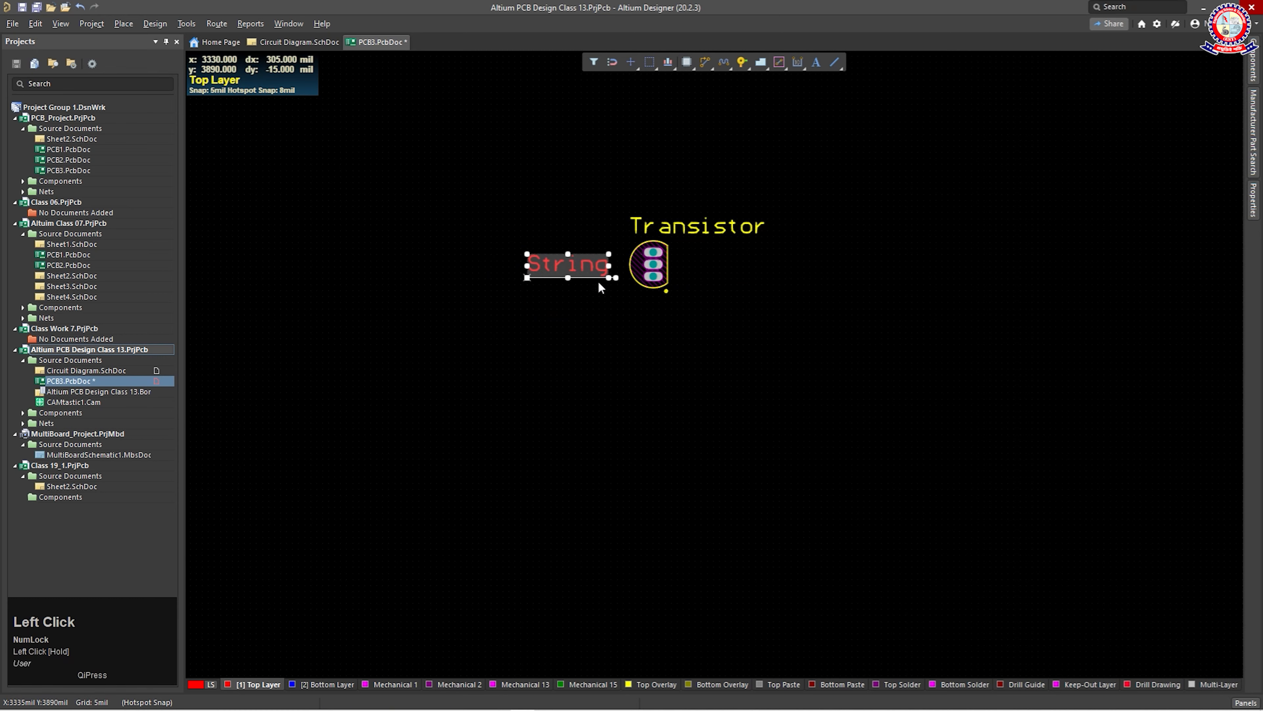
pyautogui.doubleClick(577, 265)
pyautogui.click(1182, 220)
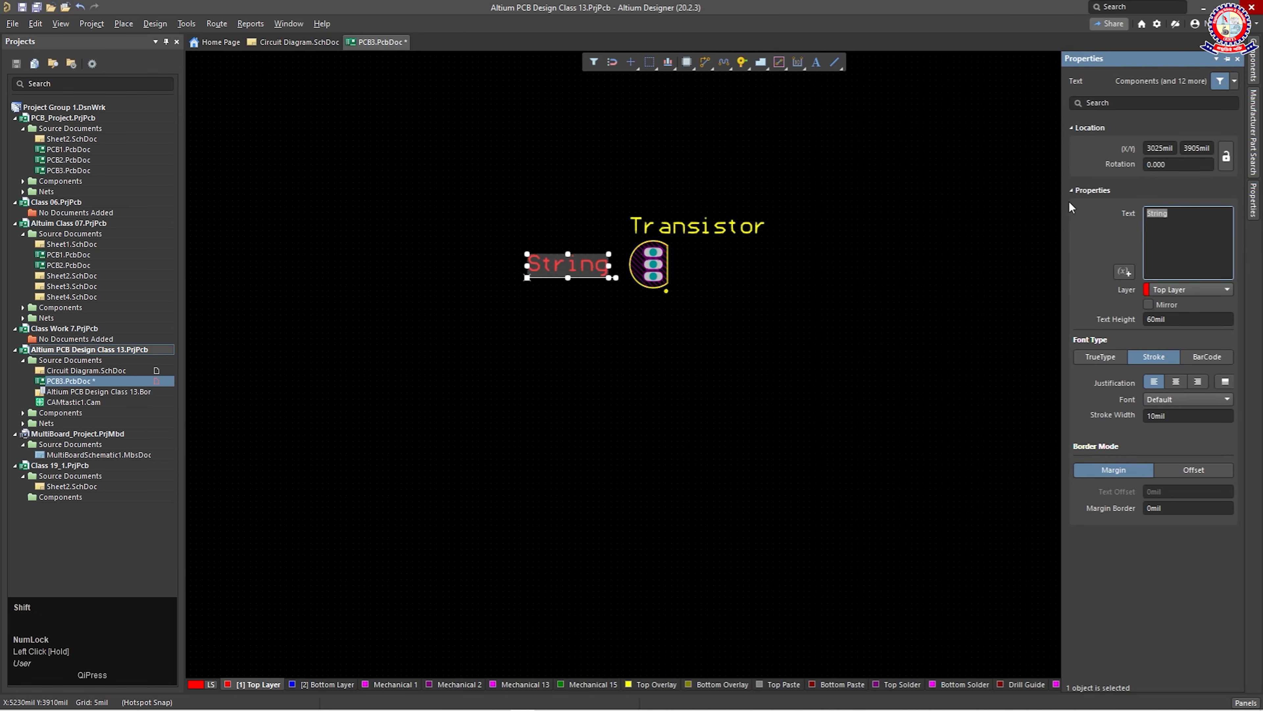
pyautogui.write('Q')
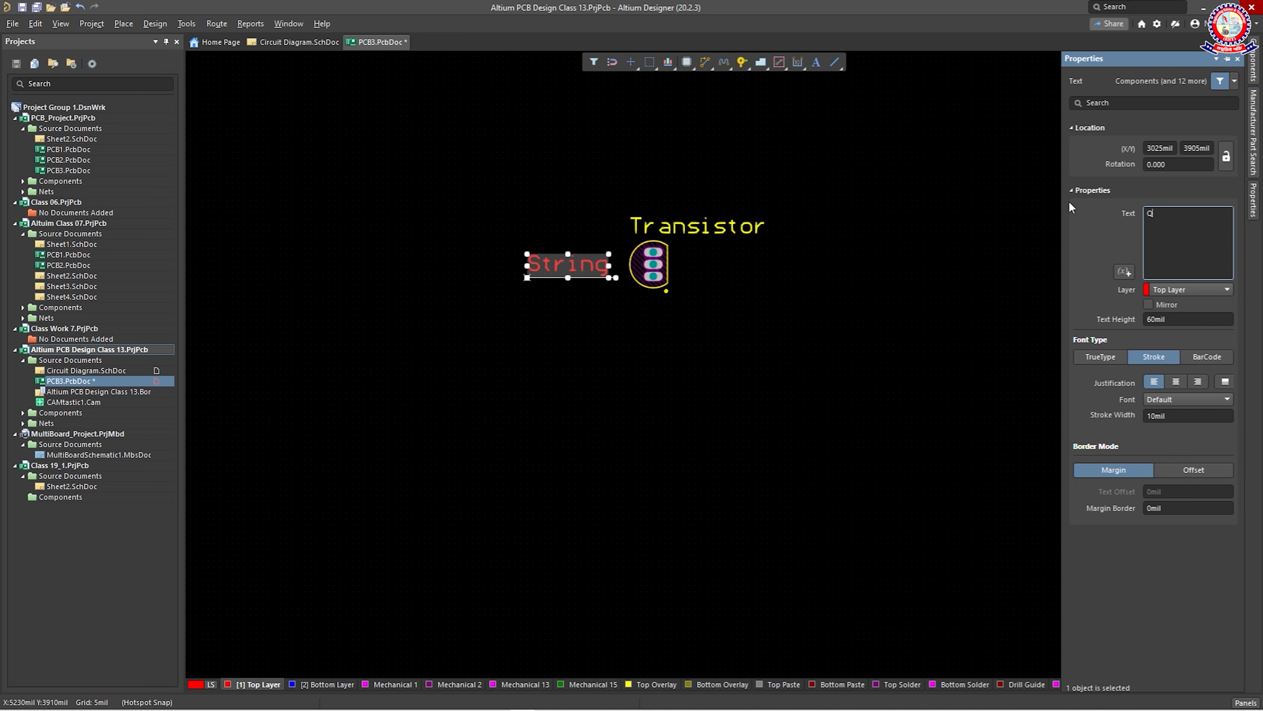
pyautogui.write('1')
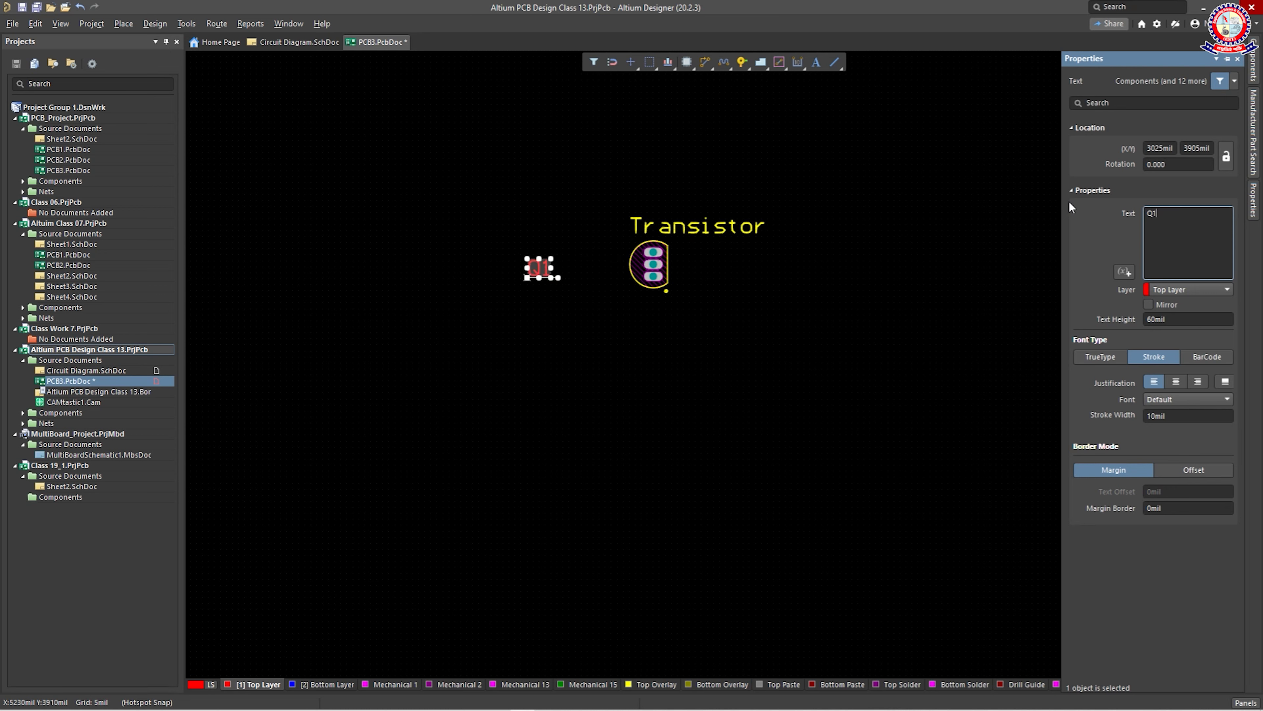
pyautogui.click(530, 288)
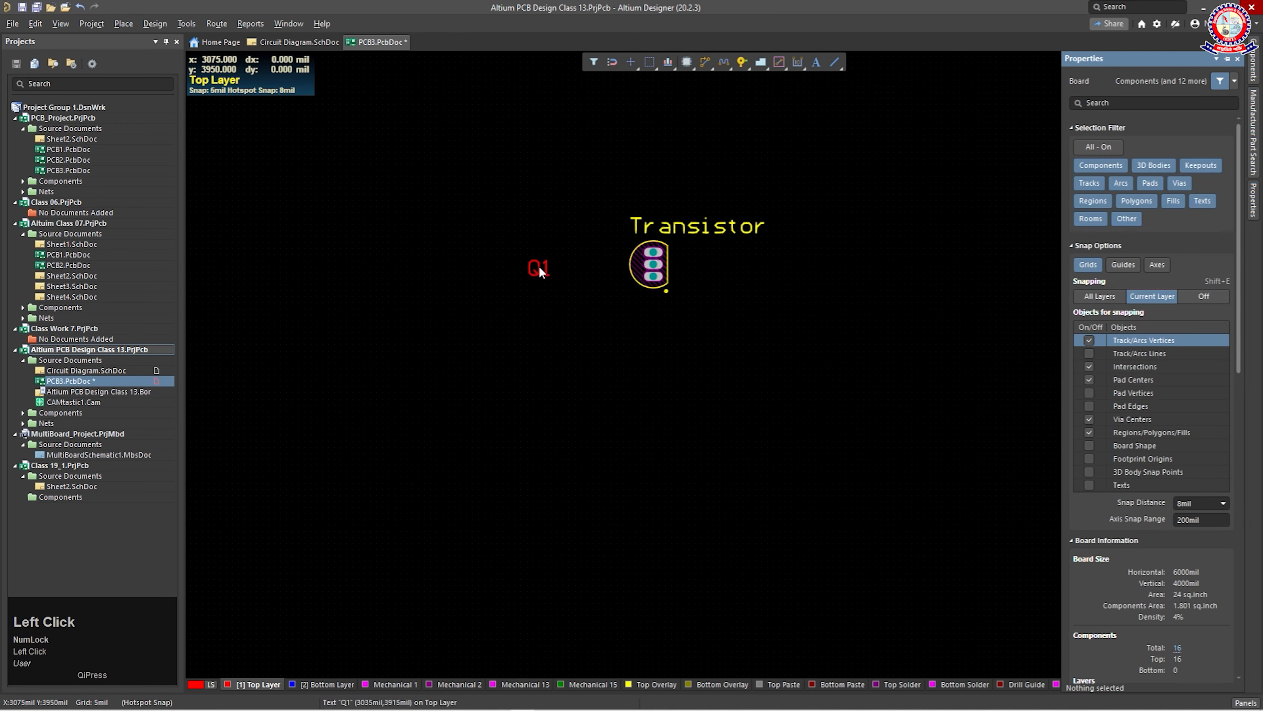
# Move the Q1 text close to the left side of the transistor footprint
pyautogui.rightClick(588, 326)
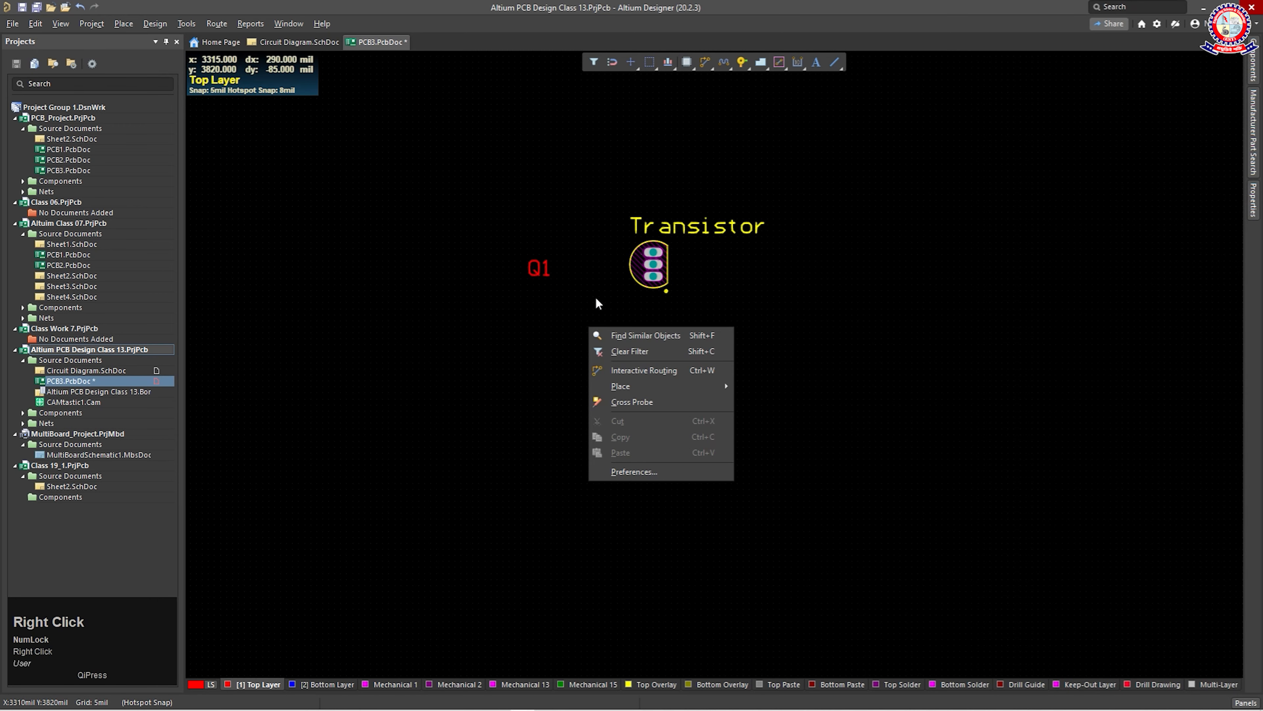
pyautogui.click(567, 294)
pyautogui.click(544, 275)
pyautogui.moveTo(539, 268); pyautogui.dragTo(600, 263)
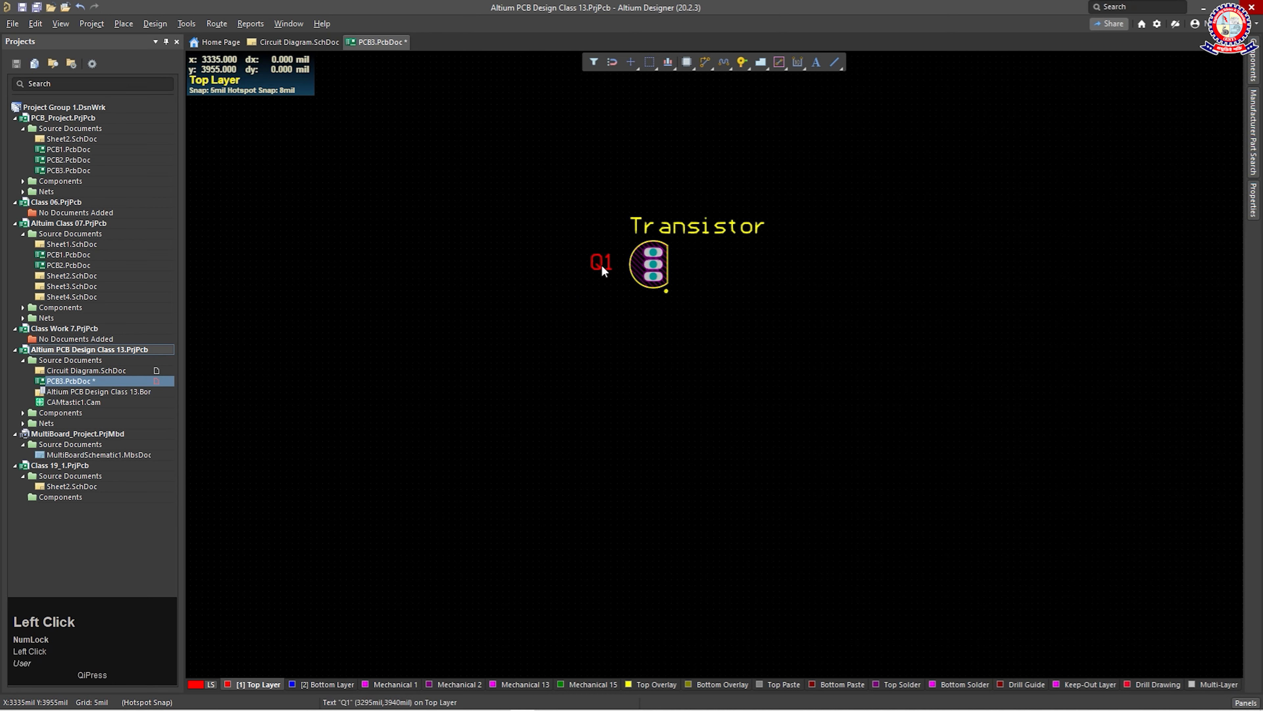
# Switch the Q1 text to the Bottom Layer and return it to the Top Layer
pyautogui.doubleClick(601, 263)
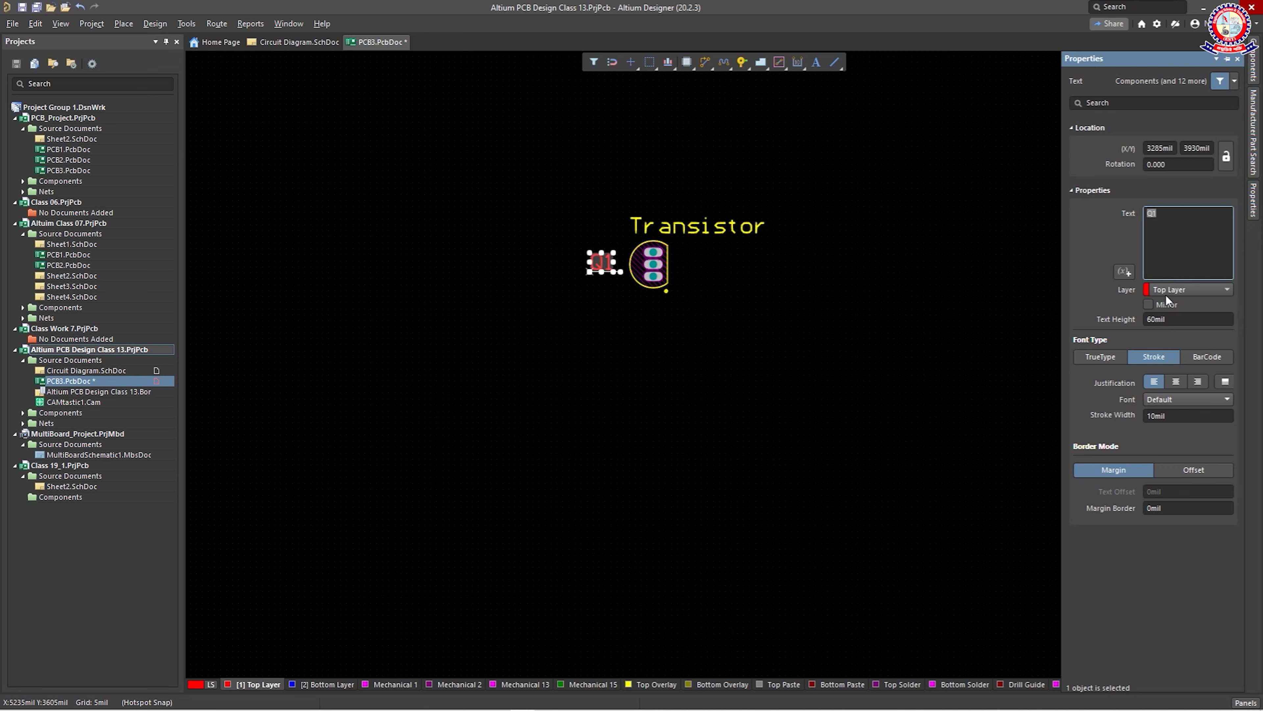
pyautogui.click(1177, 290)
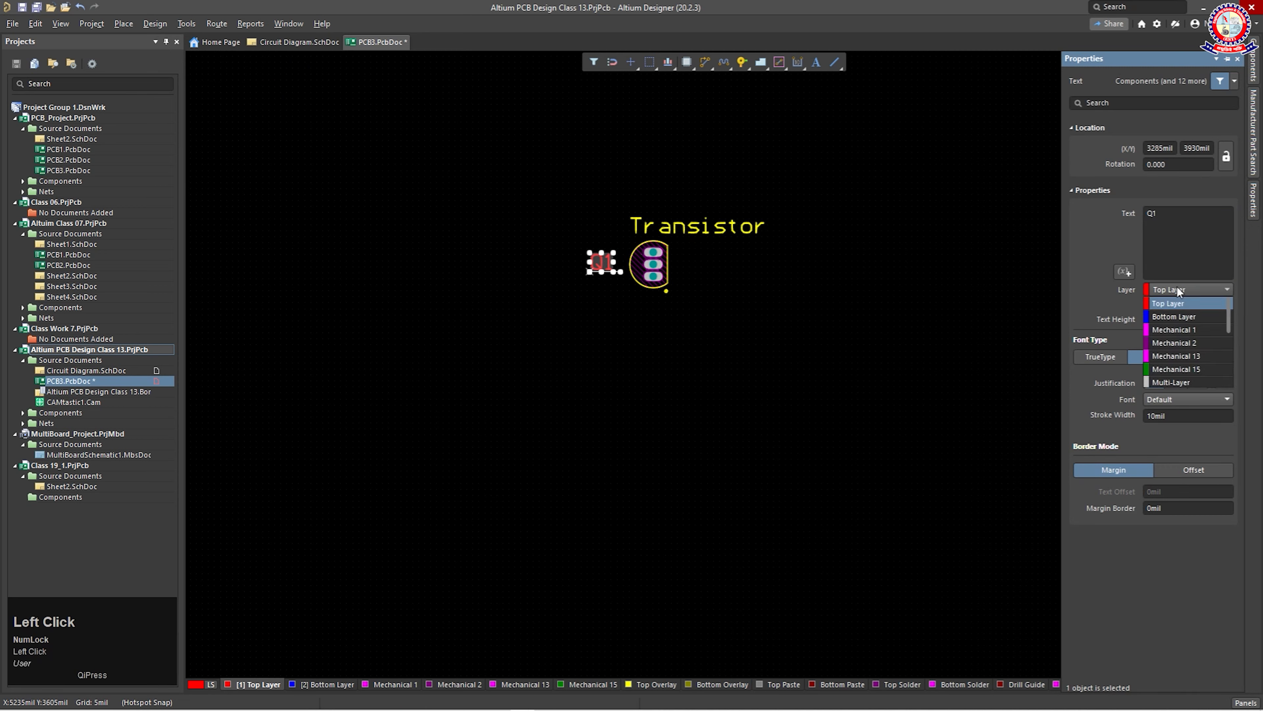
pyautogui.click(1169, 304)
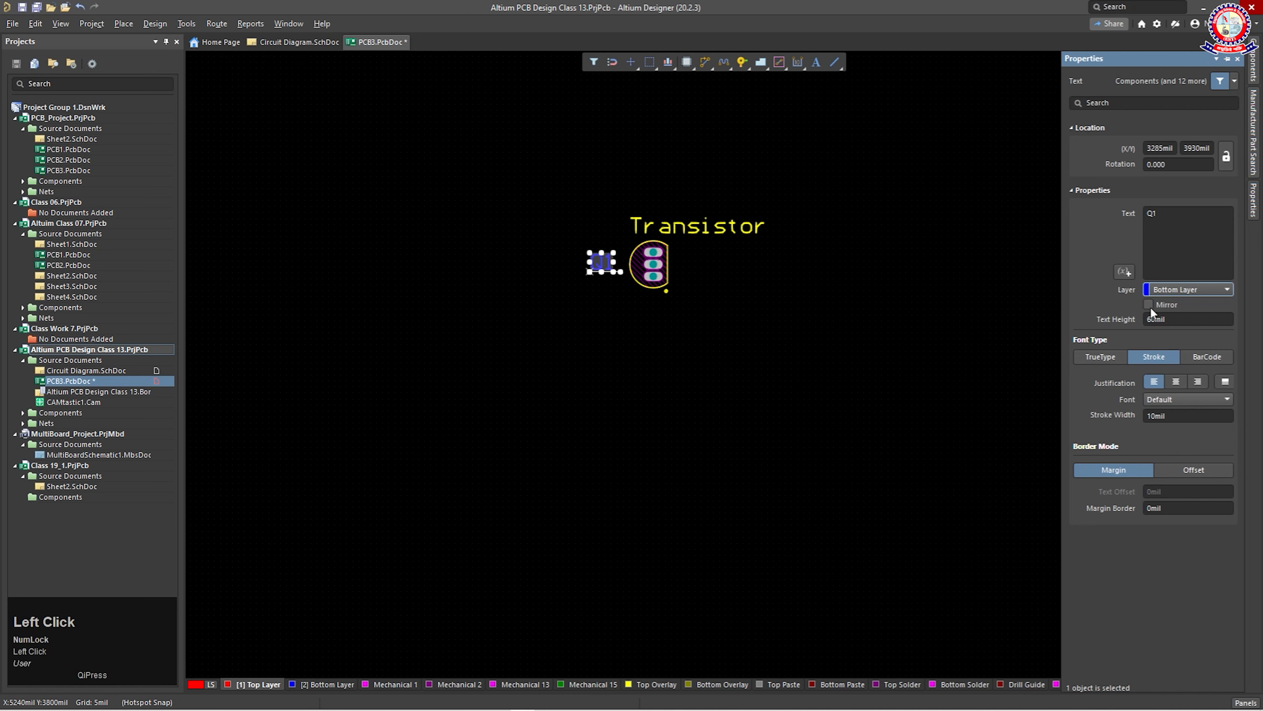
pyautogui.click(1166, 291)
pyautogui.scroll(2, 1159, 331)
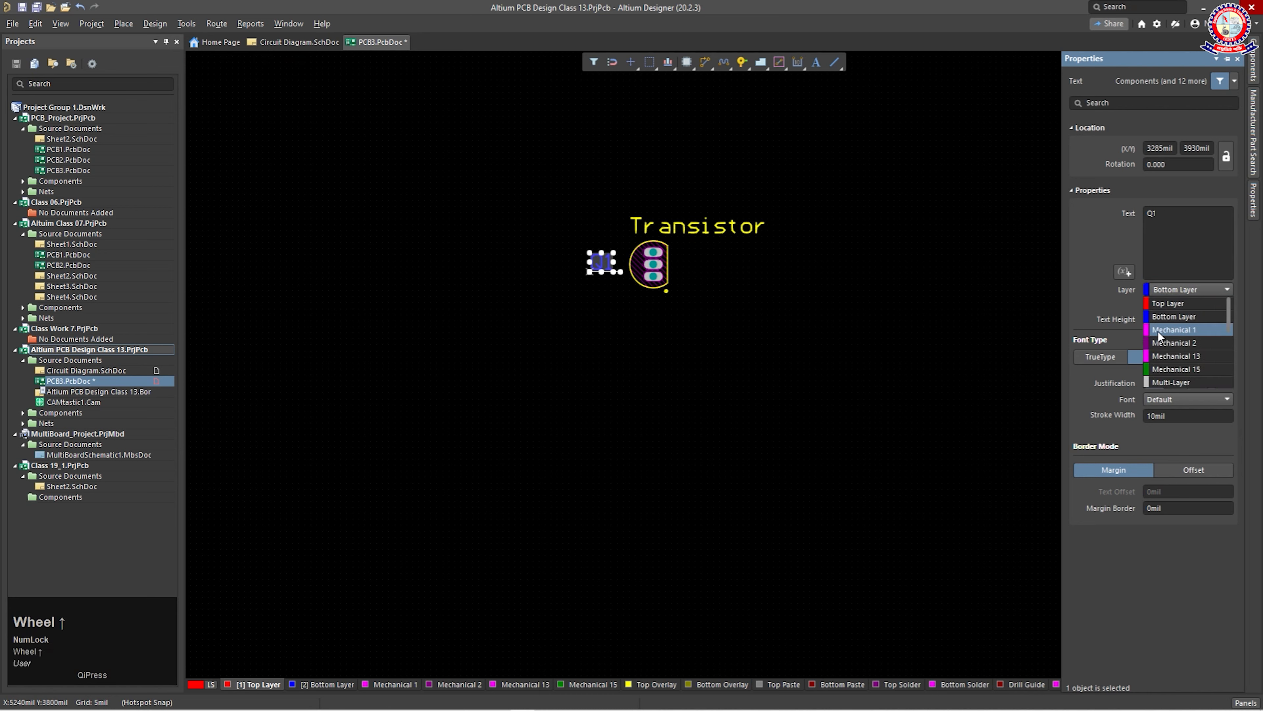
pyautogui.click(1166, 303)
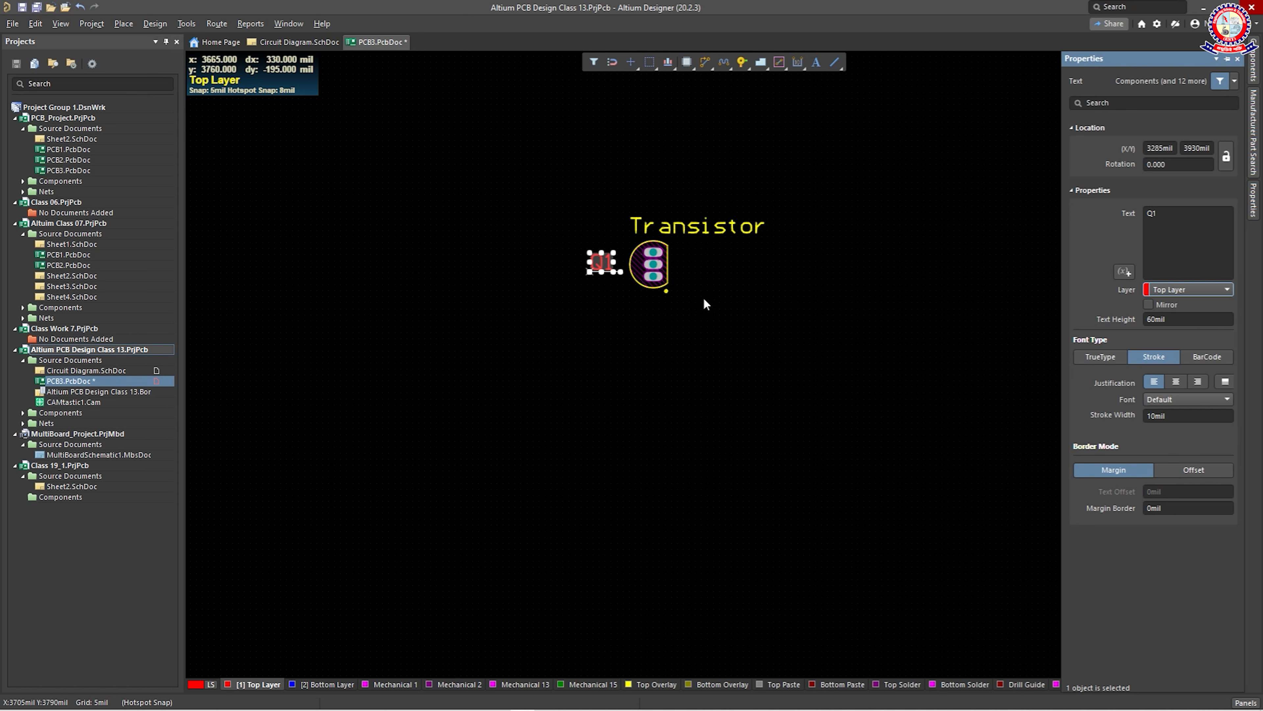
# Mirror both the Q1 text and the Transistor designator
pyautogui.click(1149, 304)
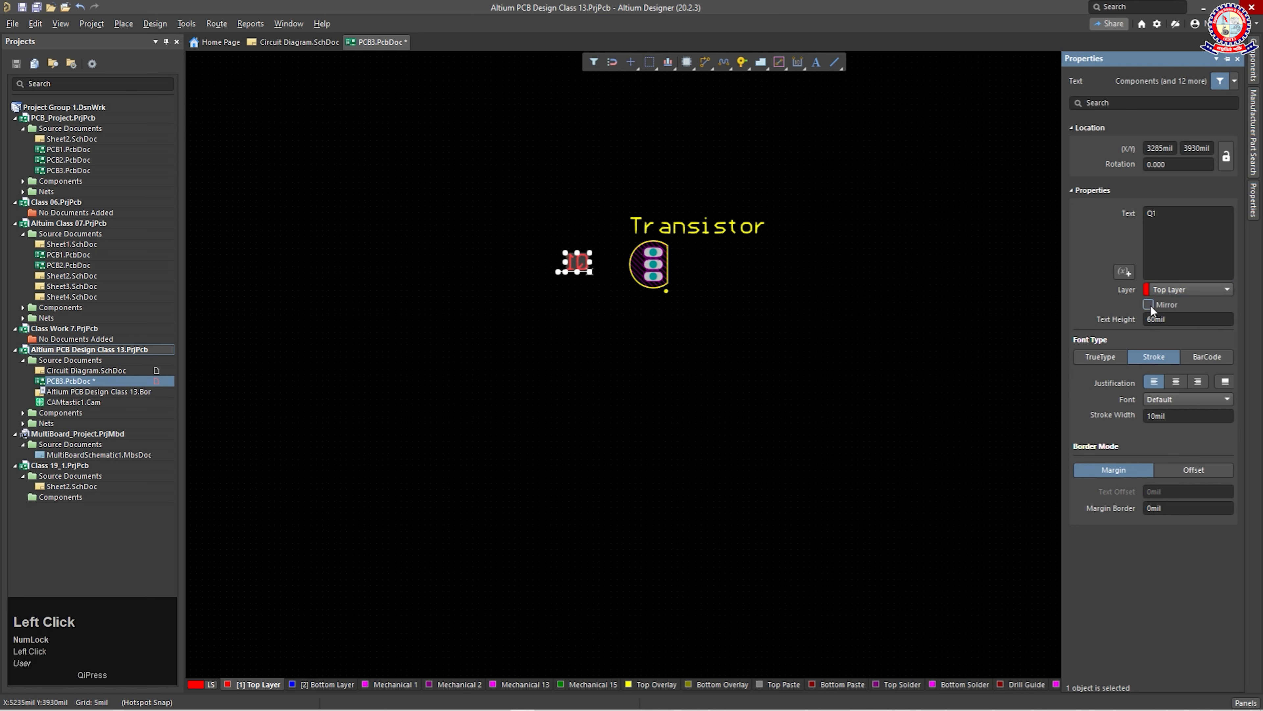
pyautogui.click(520, 324)
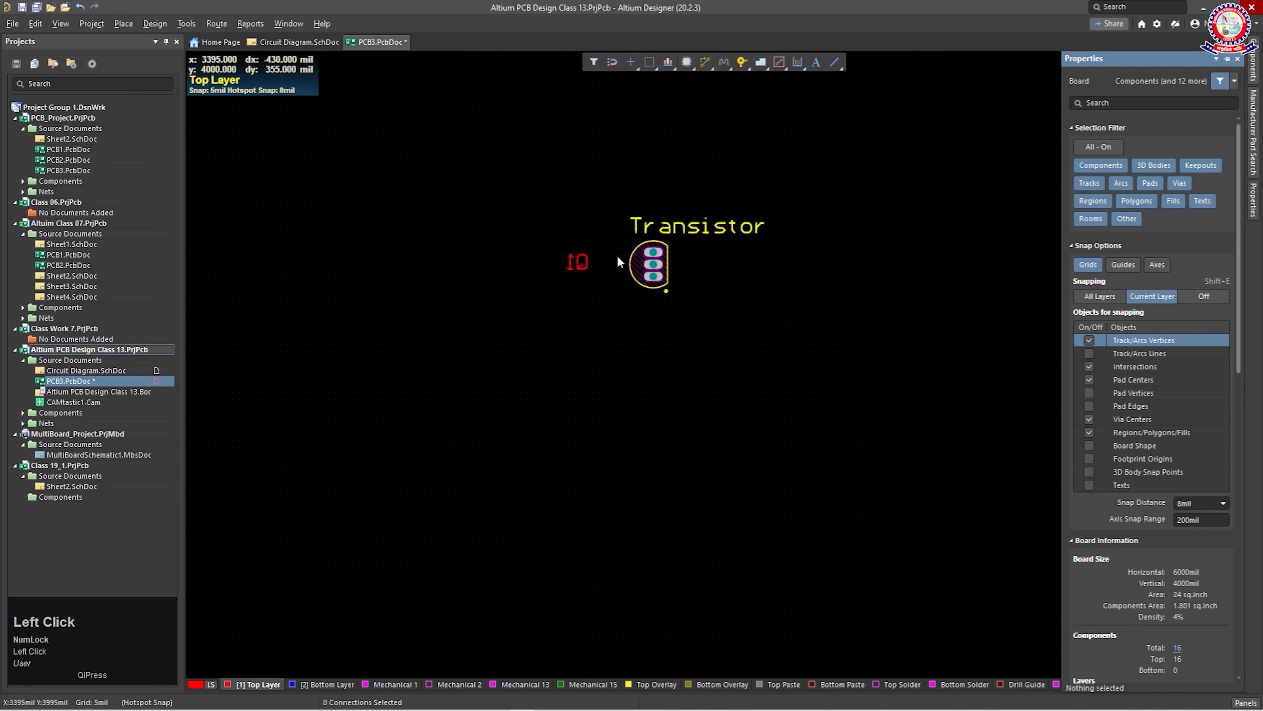
pyautogui.click(692, 229)
pyautogui.doubleClick(695, 232)
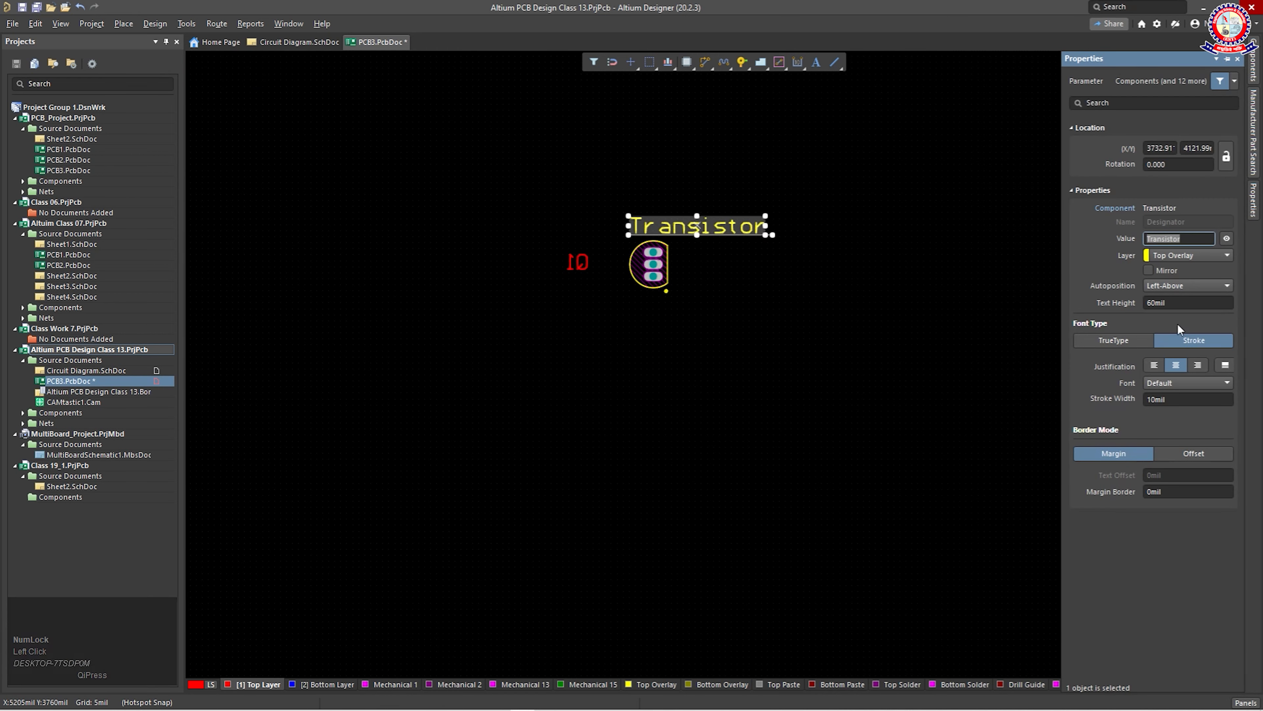
pyautogui.click(1148, 271)
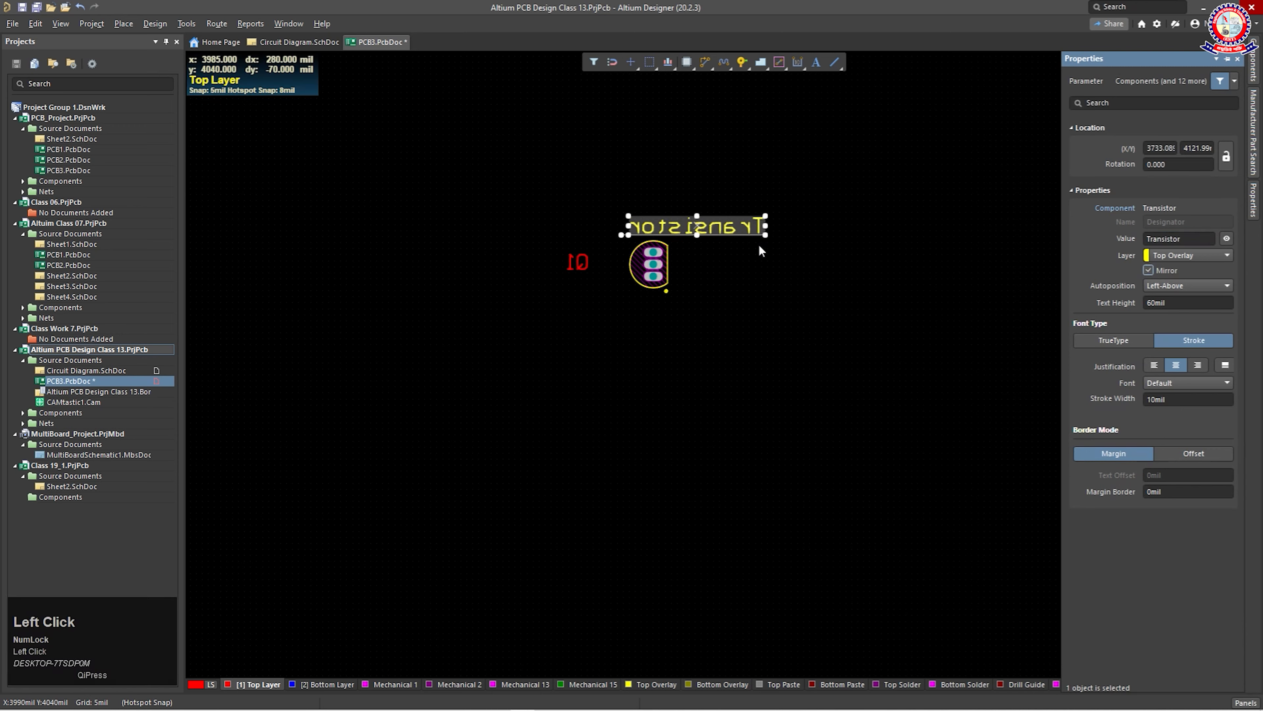
pyautogui.click(734, 257)
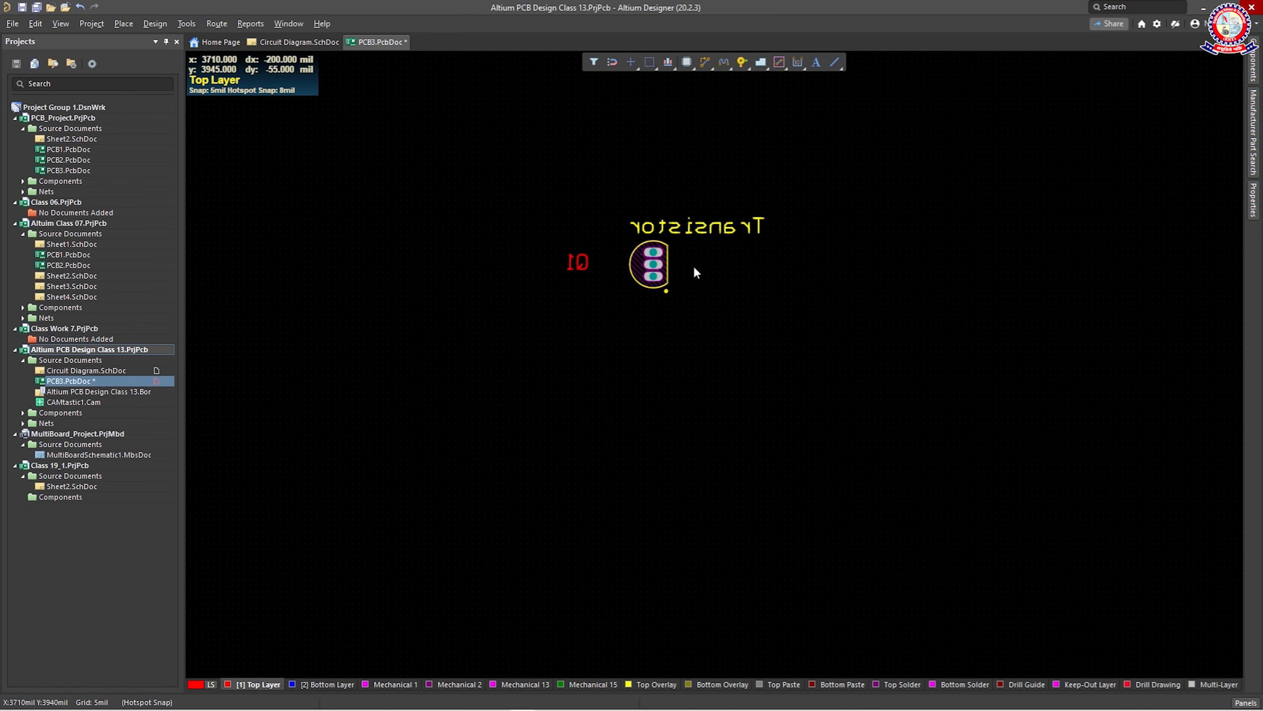
# Turn off mirroring for the Transistor designator
pyautogui.click(678, 227)
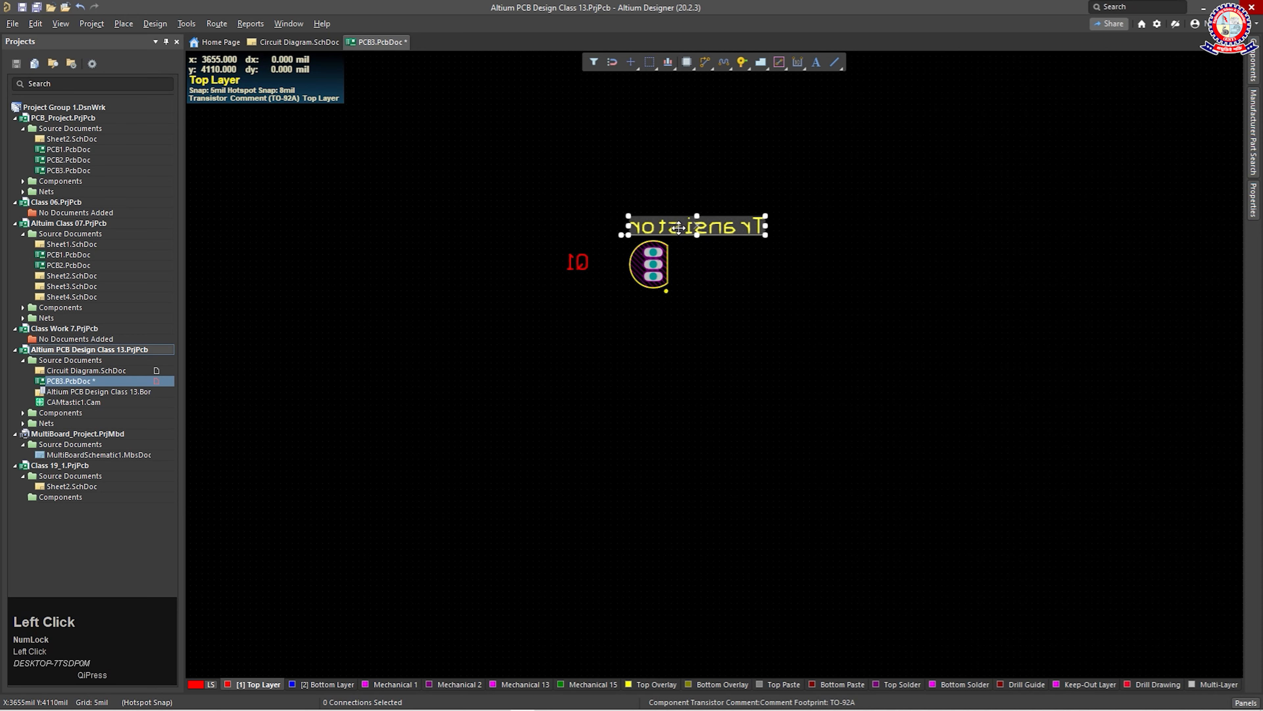
pyautogui.doubleClick(678, 227)
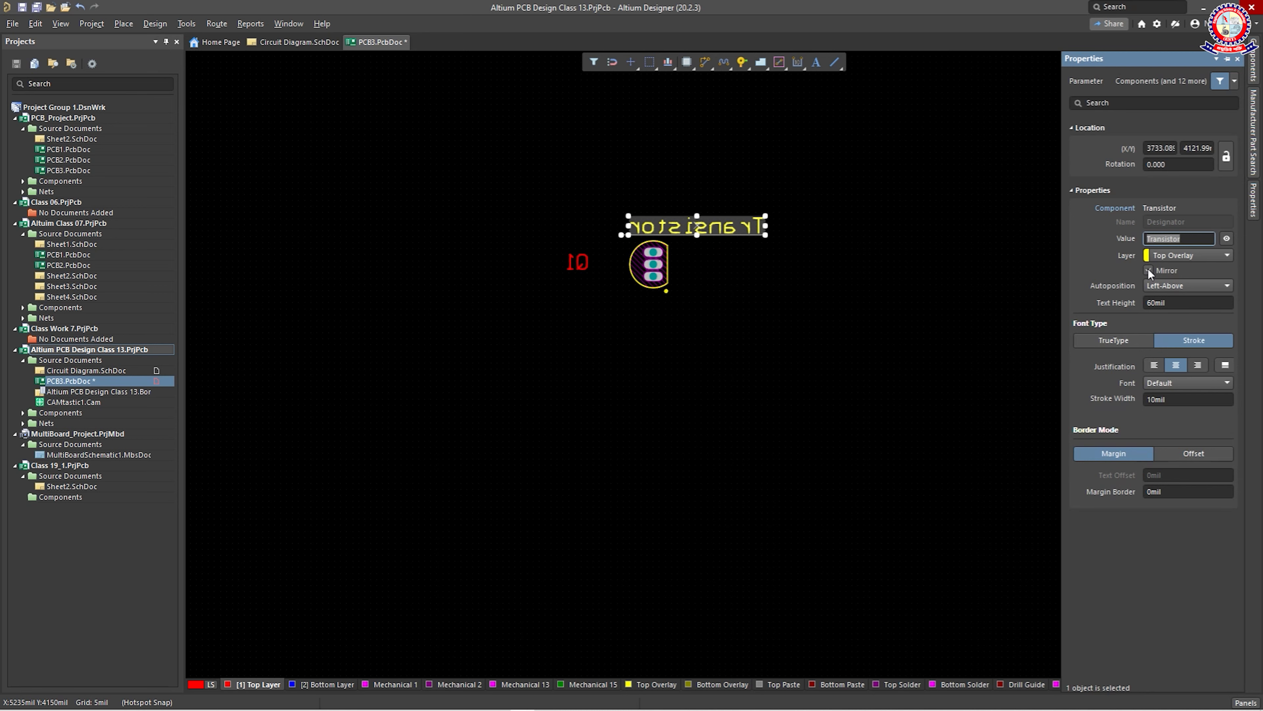
pyautogui.click(1148, 270)
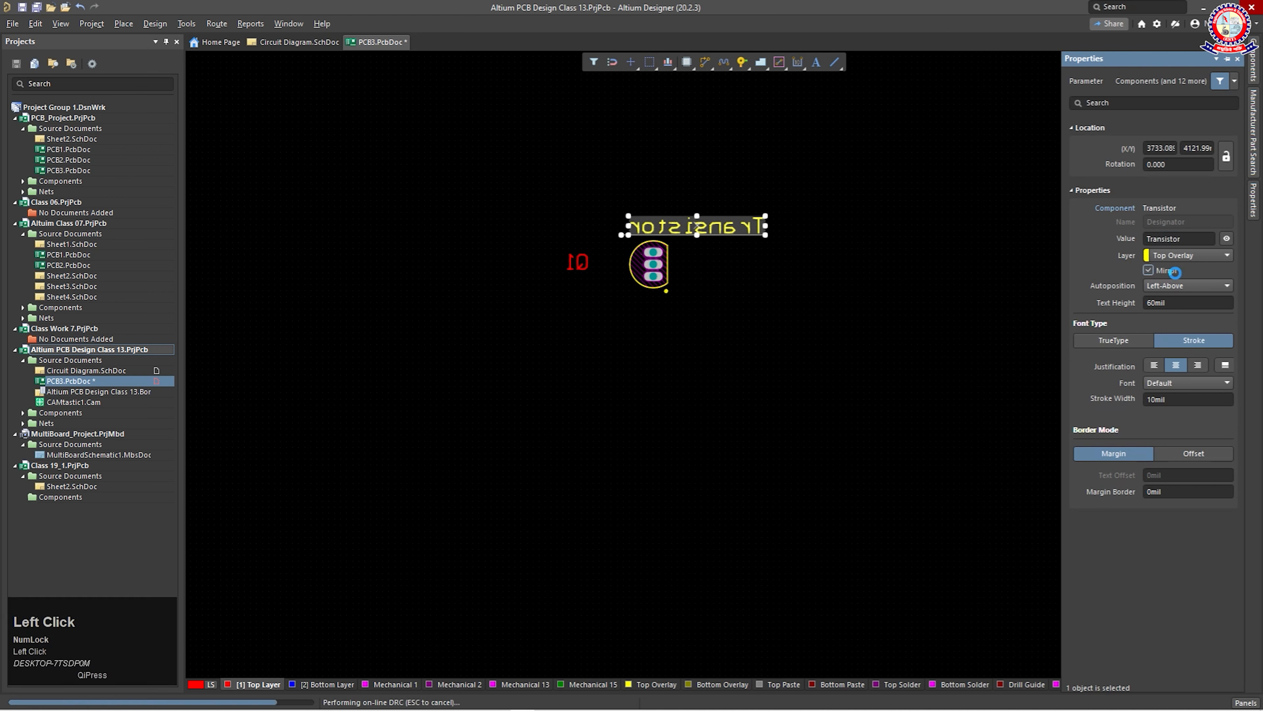
# Review the layer choices for the Q1 text and turn off its mirroring
pyautogui.click(578, 270)
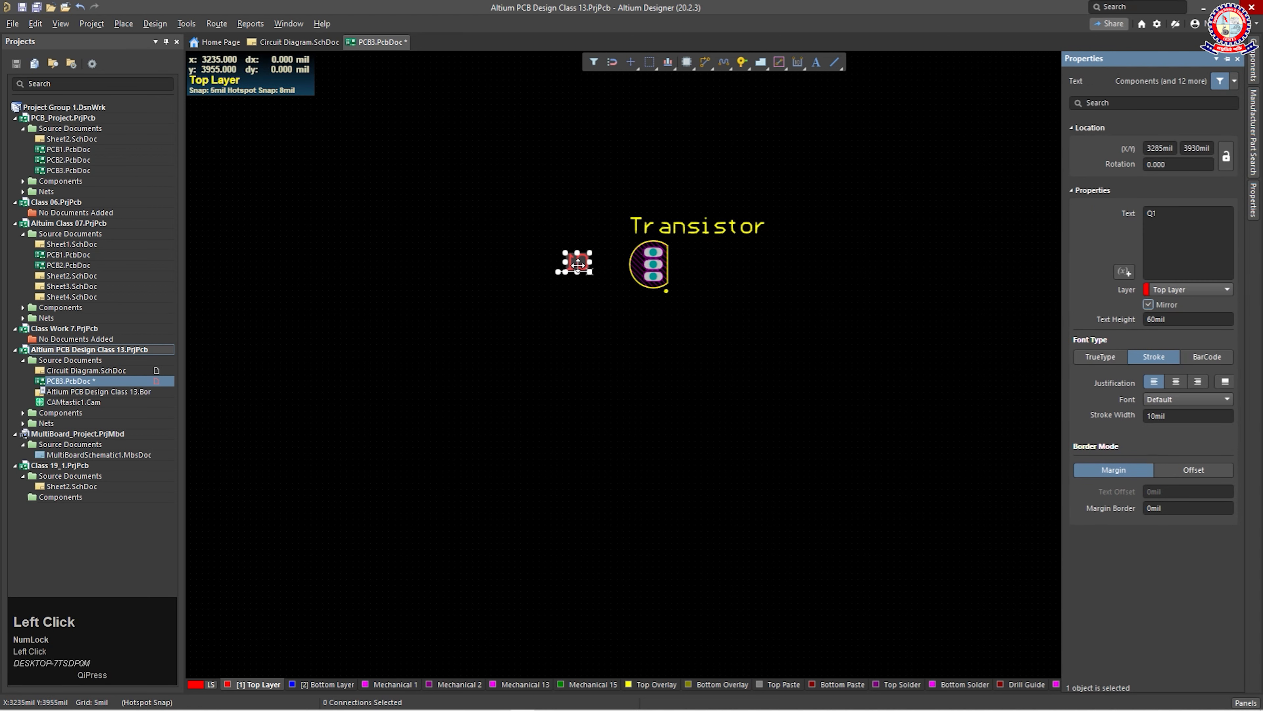
pyautogui.click(1167, 289)
pyautogui.click(1168, 290)
pyautogui.click(1182, 287)
pyautogui.scroll(-2, 1177, 351)
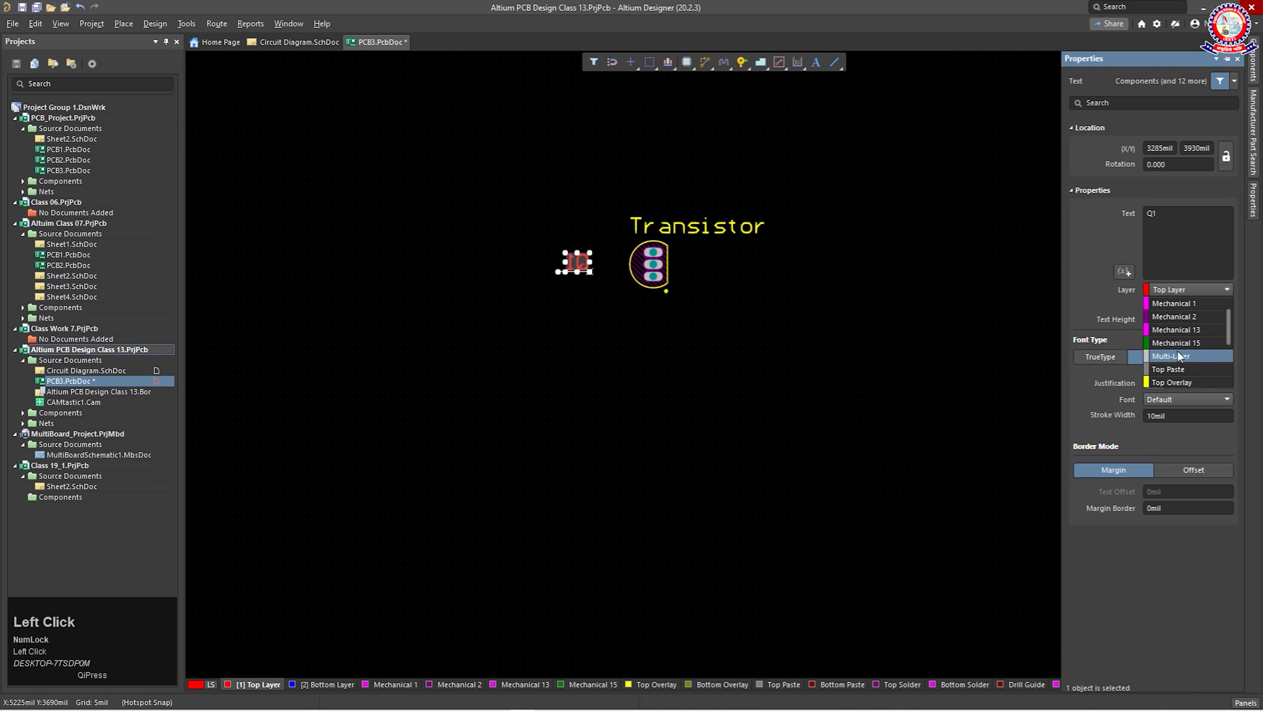
pyautogui.click(1107, 286)
pyautogui.click(1194, 216)
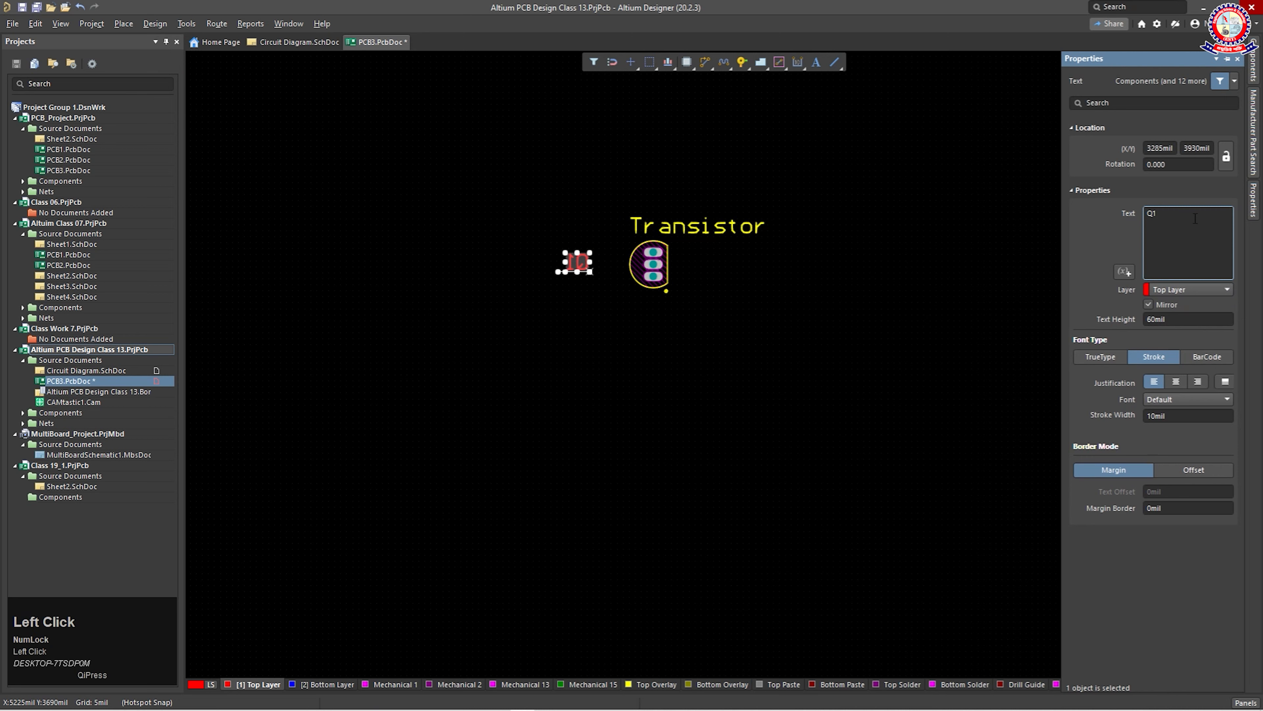
pyautogui.doubleClick(1159, 214)
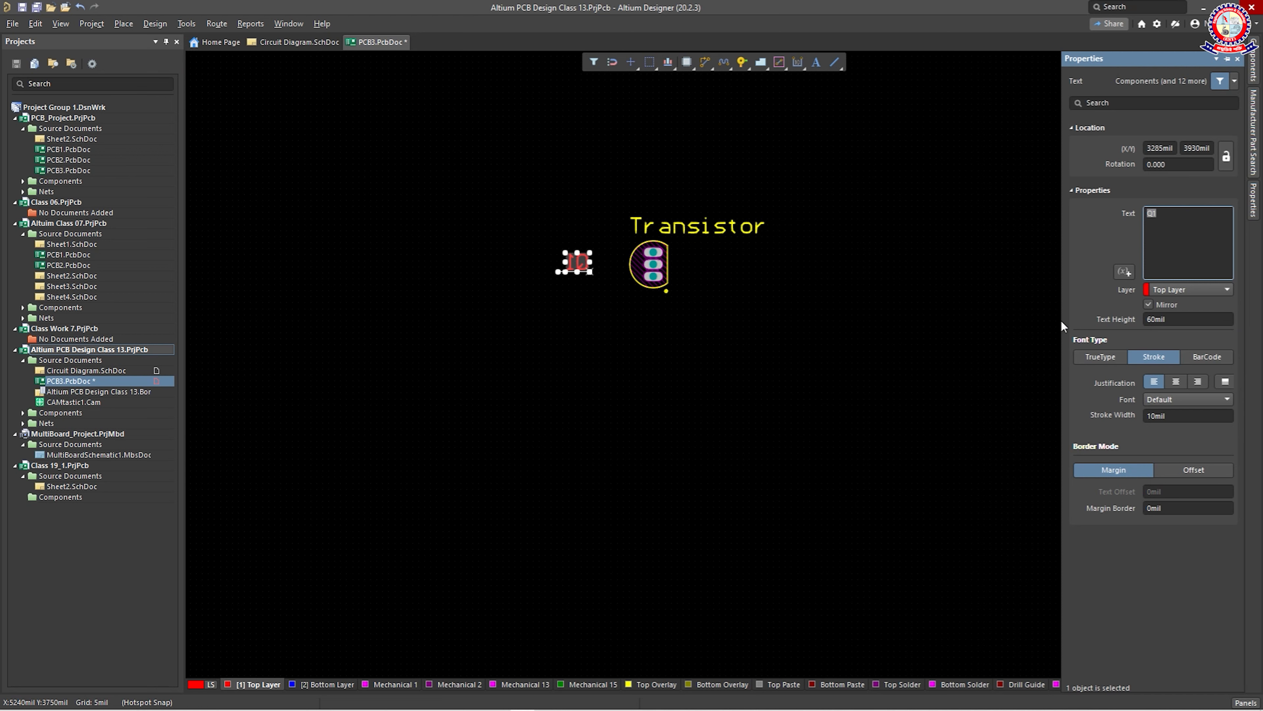
pyautogui.click(1149, 305)
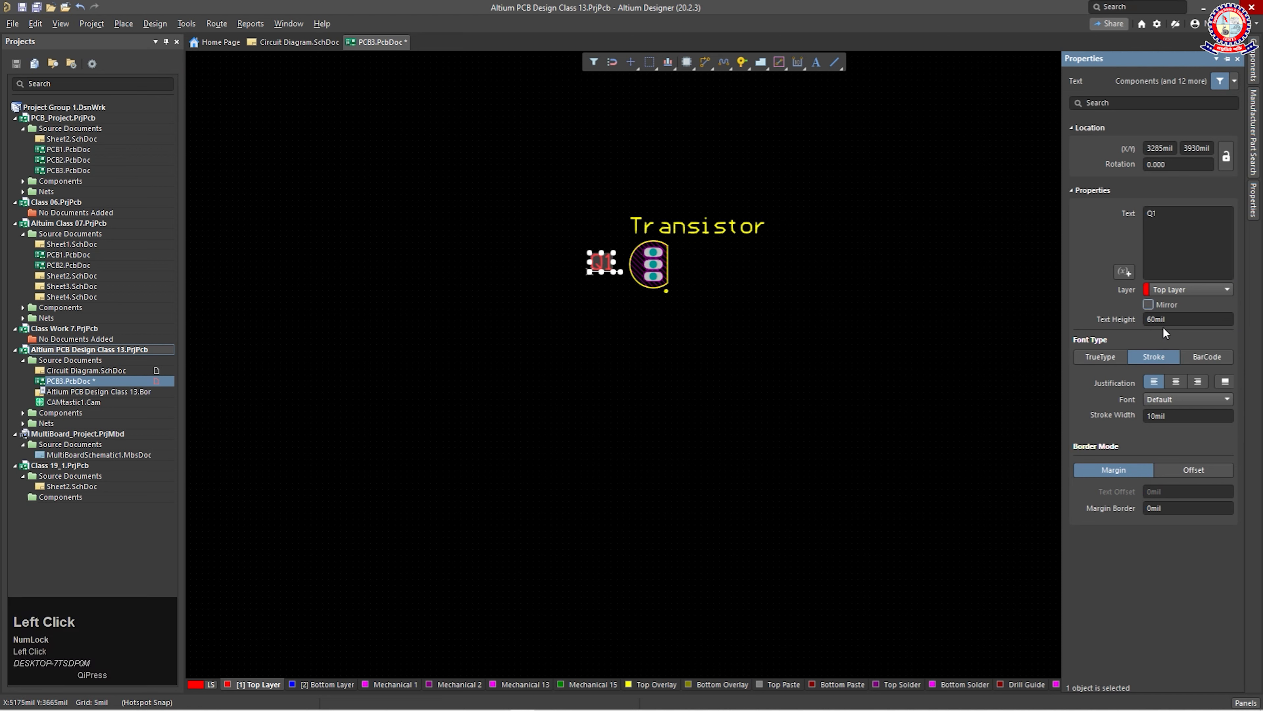
# Set the text height of Q1 to 100 mil
pyautogui.click(1153, 319)
pyautogui.moveTo(1153, 319); pyautogui.dragTo(1140, 319)
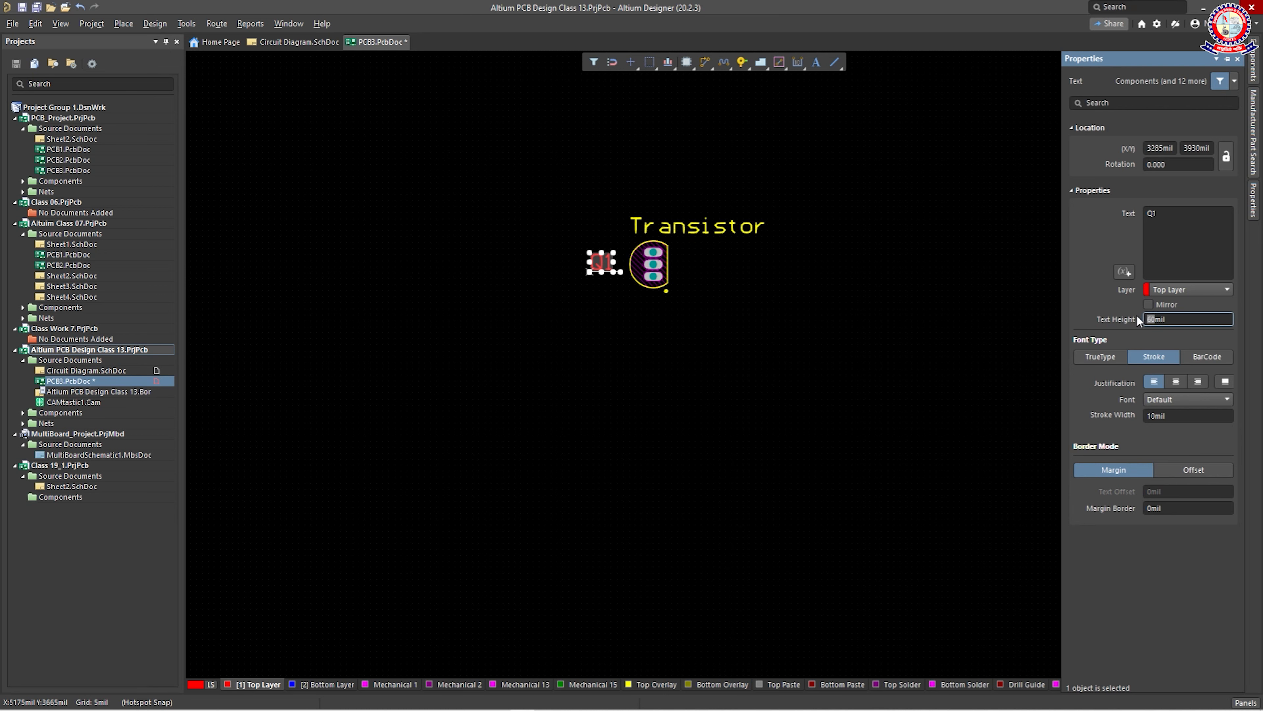
pyautogui.press('Return')
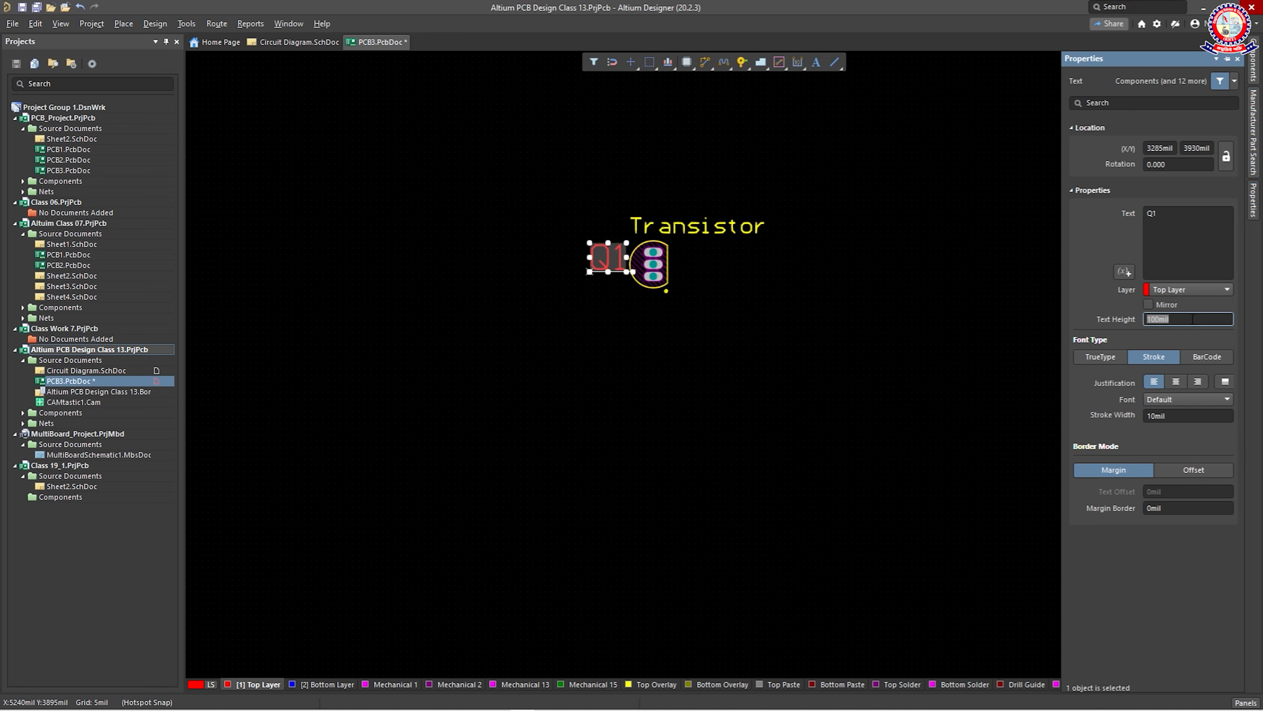
# Move the Q1 text slightly further away from the transistor outline and deselect it
pyautogui.click(1179, 319)
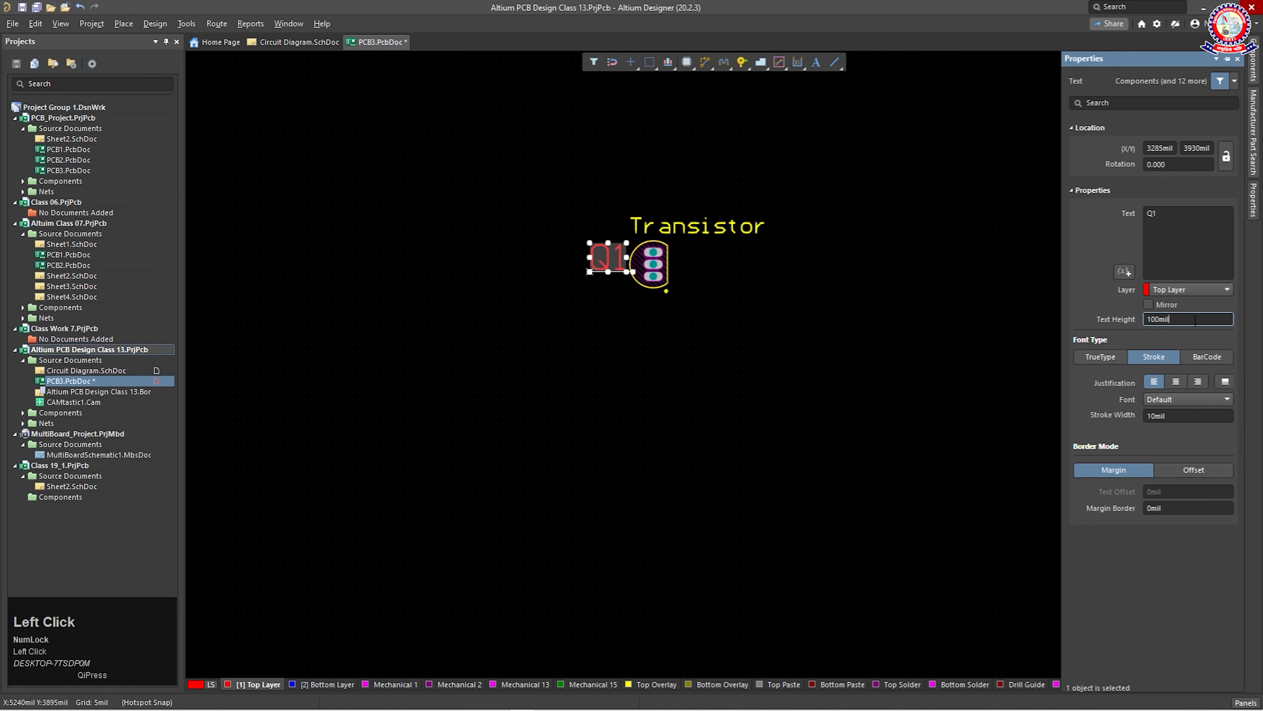
pyautogui.click(708, 298)
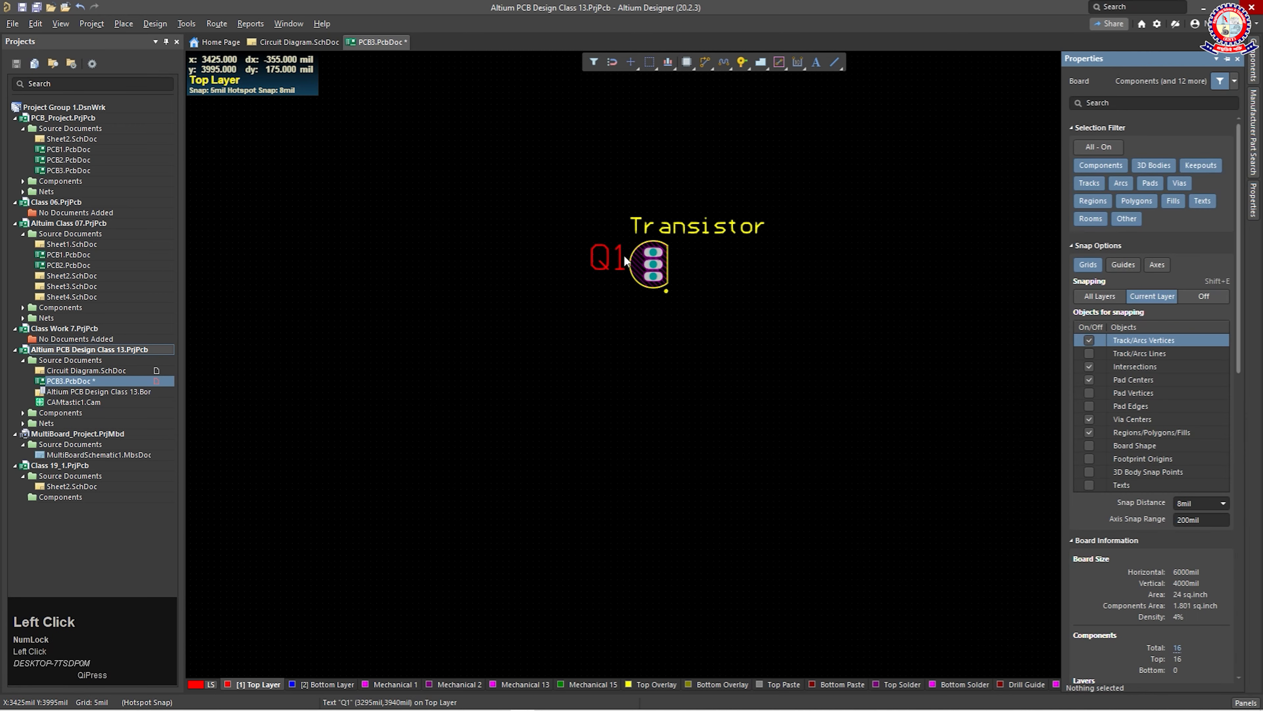
pyautogui.click(611, 258)
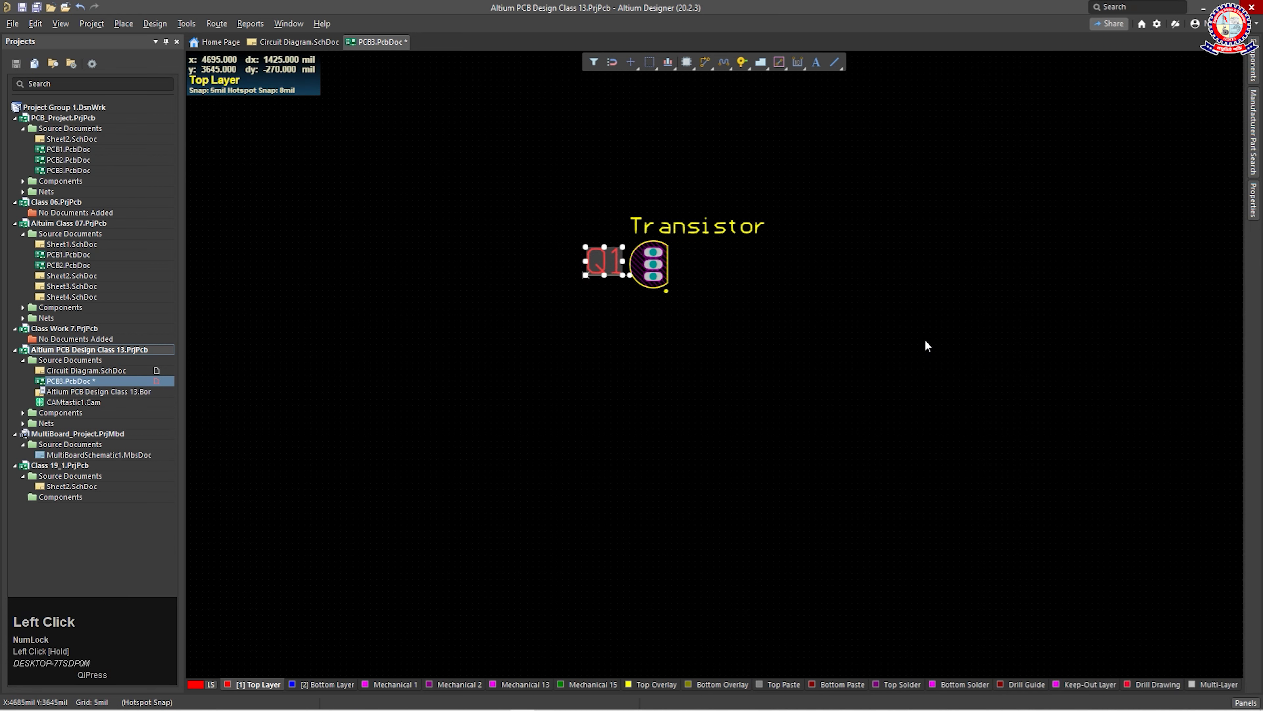
pyautogui.click(889, 343)
# Place a single pad to the left of the Q1 text at about X 2790 mil, Y 4125 mil
pyautogui.click(124, 23)
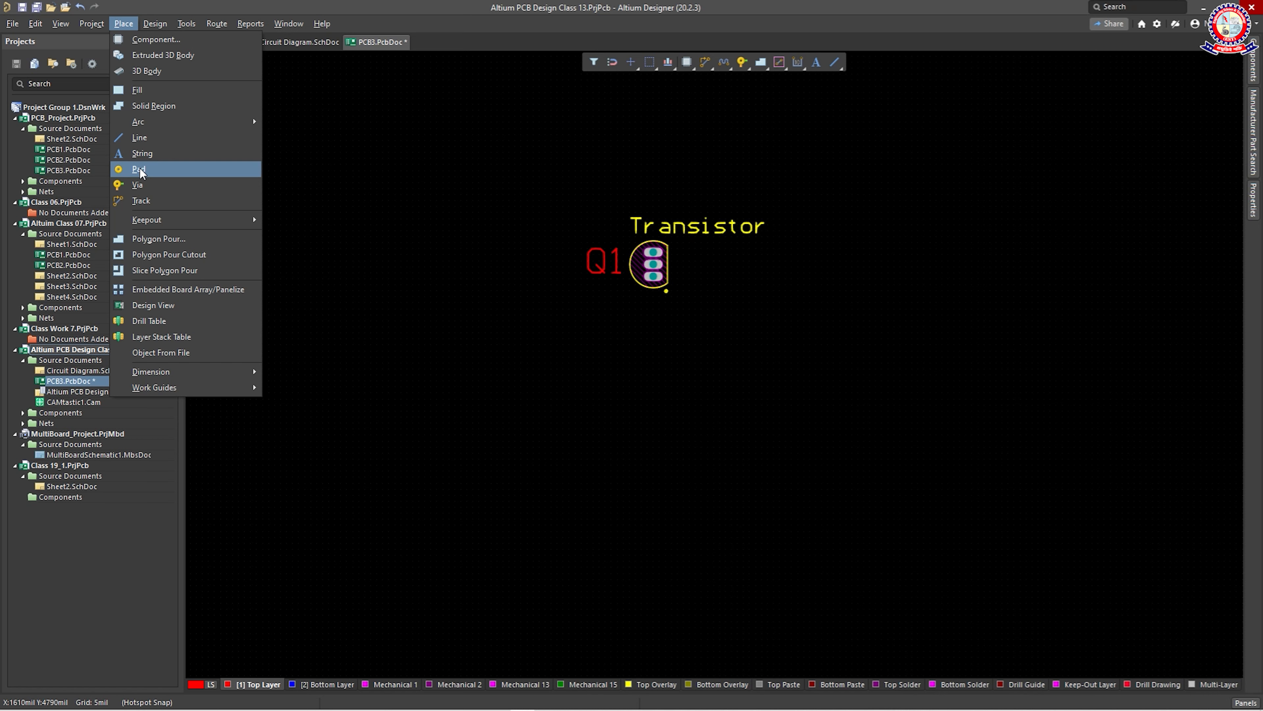
pyautogui.click(139, 170)
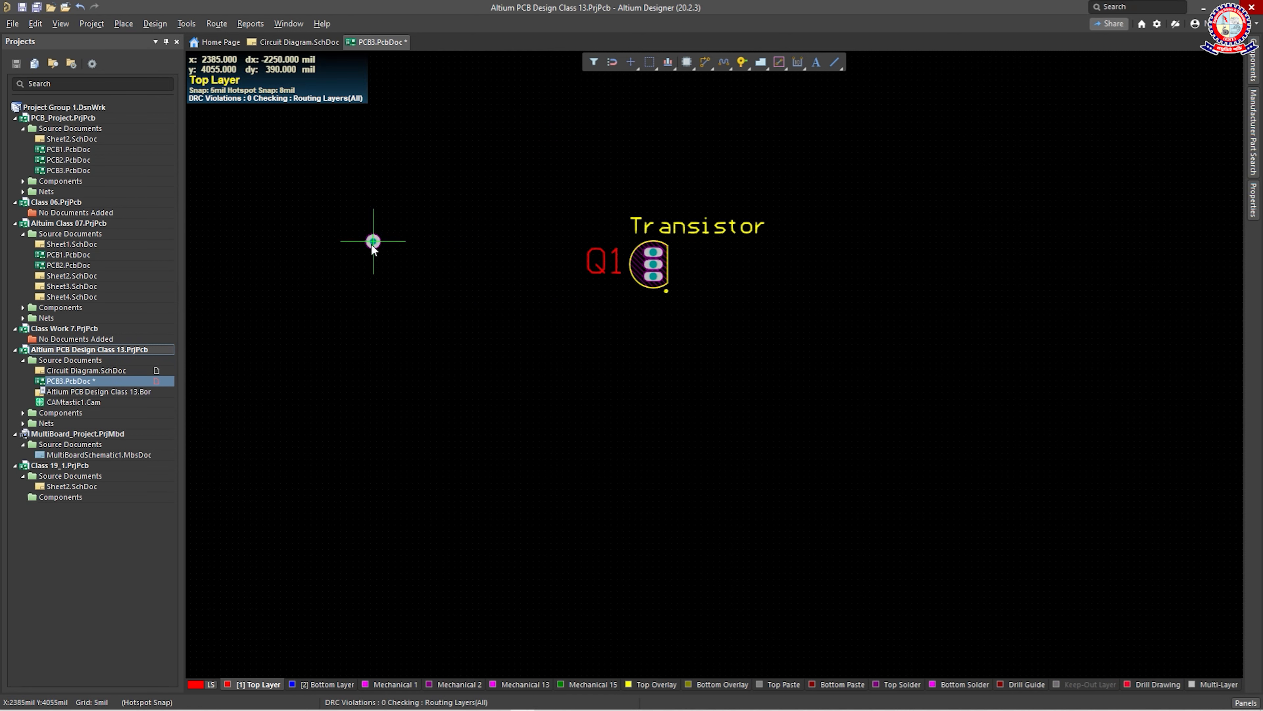
pyautogui.click(471, 225)
pyautogui.rightClick(514, 350)
pyautogui.scroll(2, 471, 273)
pyautogui.scroll(-2, 511, 357)
pyautogui.keyDown('ctrl'); pyautogui.scroll(2, 516, 271); pyautogui.keyUp('ctrl')
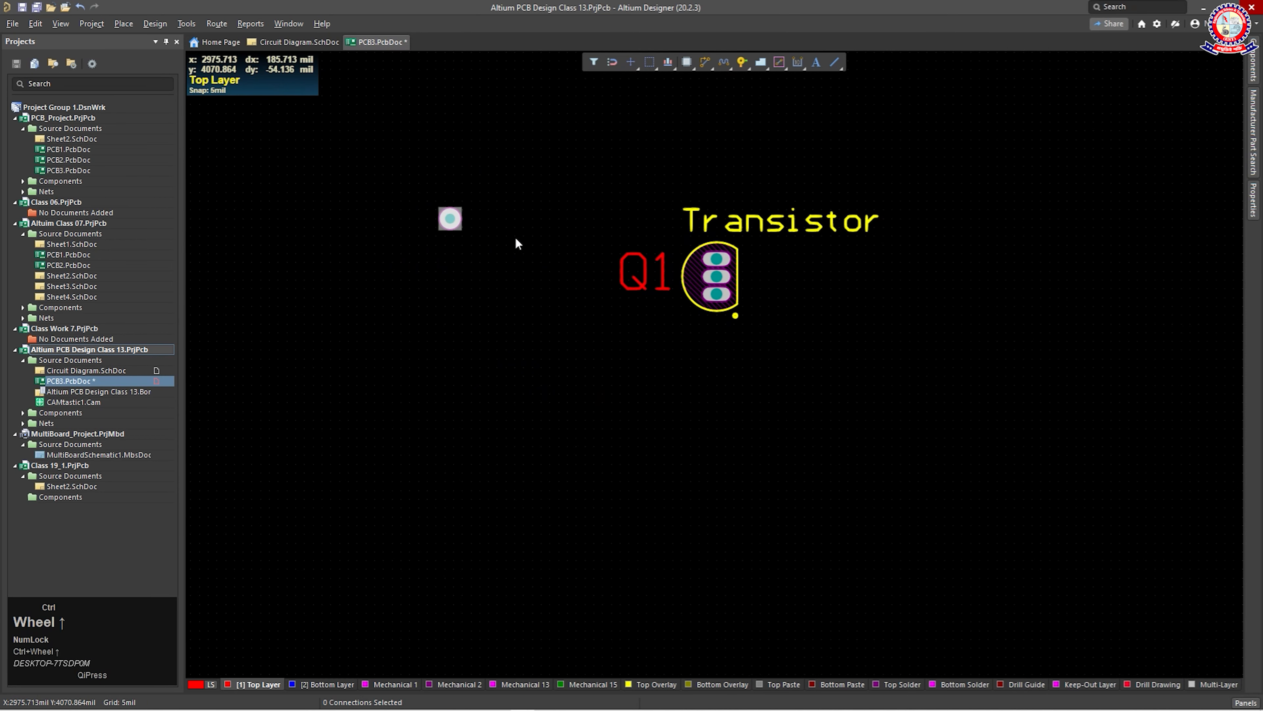
# Examine the new pad's properties, including its designator, layer, pad stack shape and size, hole settings and mask expansion
pyautogui.click(450, 214)
pyautogui.scroll(1, 1179, 464)
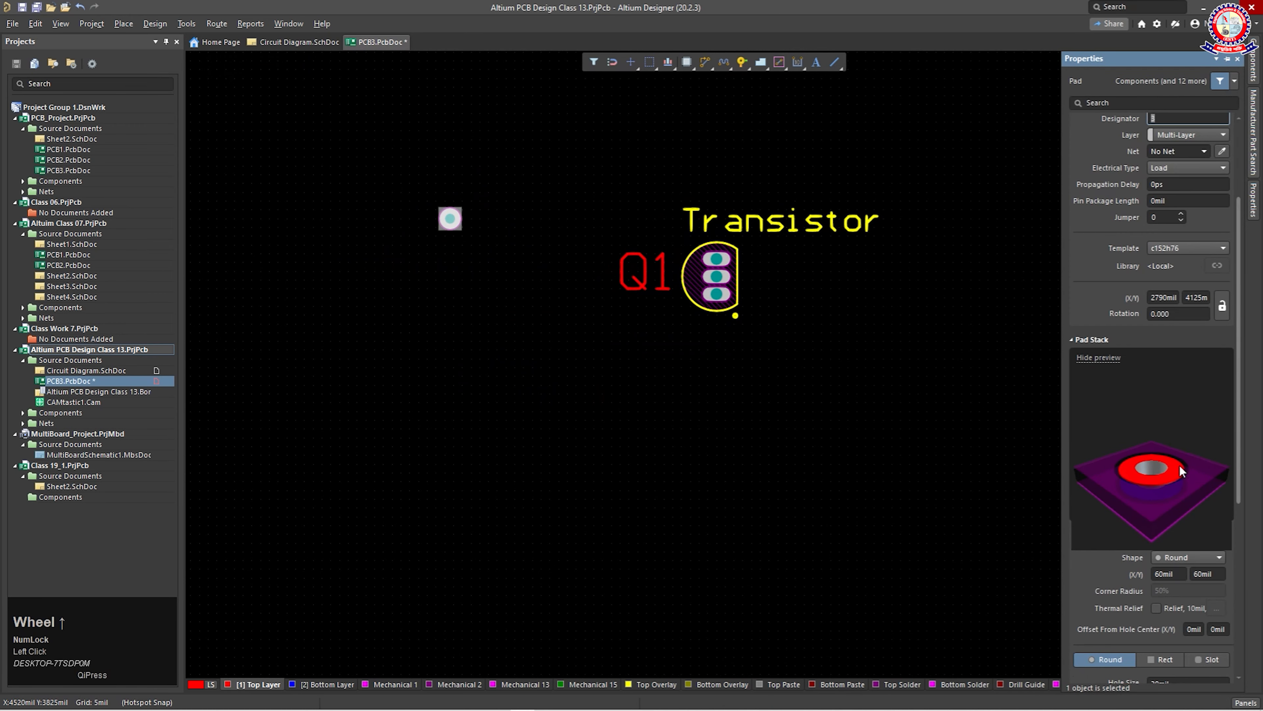
pyautogui.scroll(-1, 1179, 470)
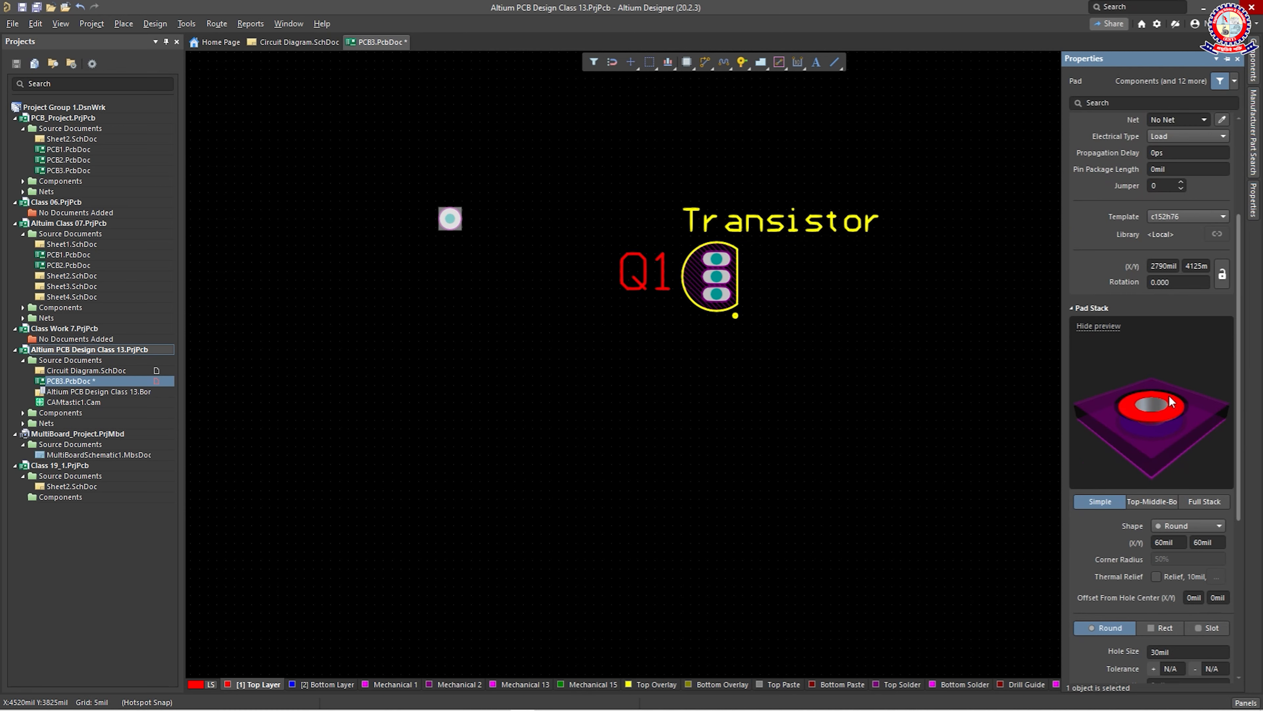
pyautogui.scroll(-3, 1174, 393)
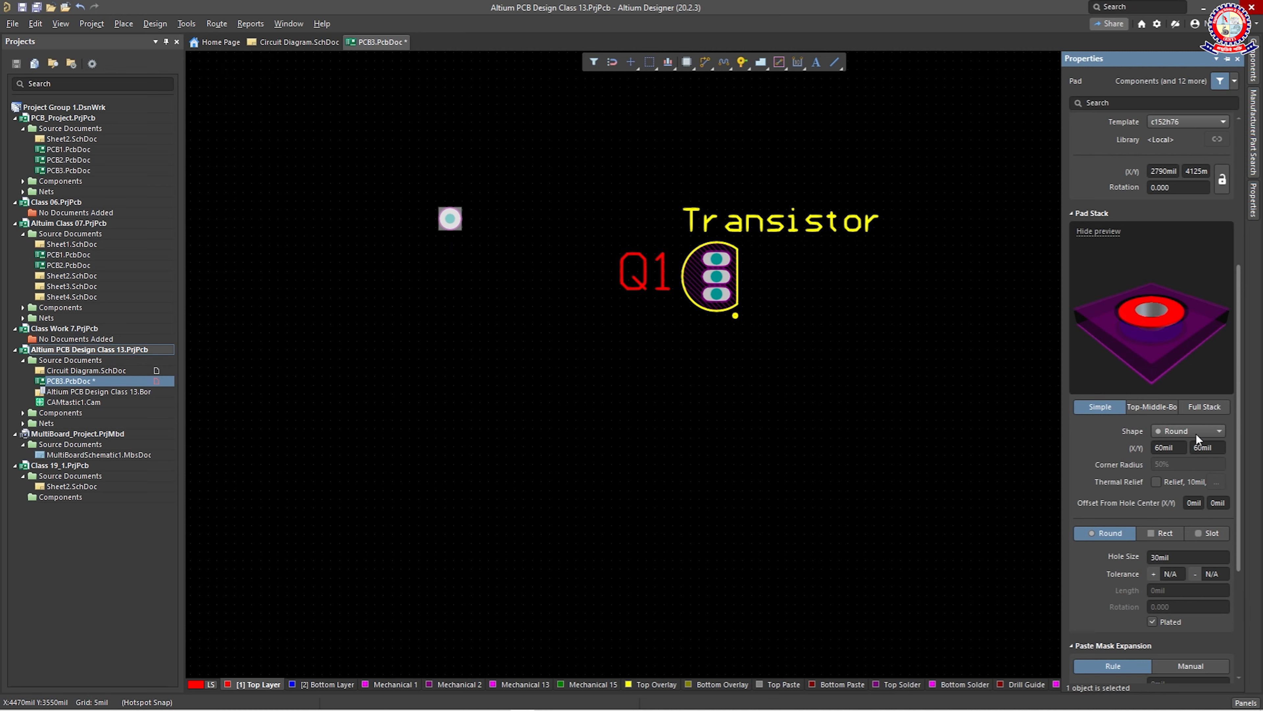
pyautogui.scroll(-1, 1191, 427)
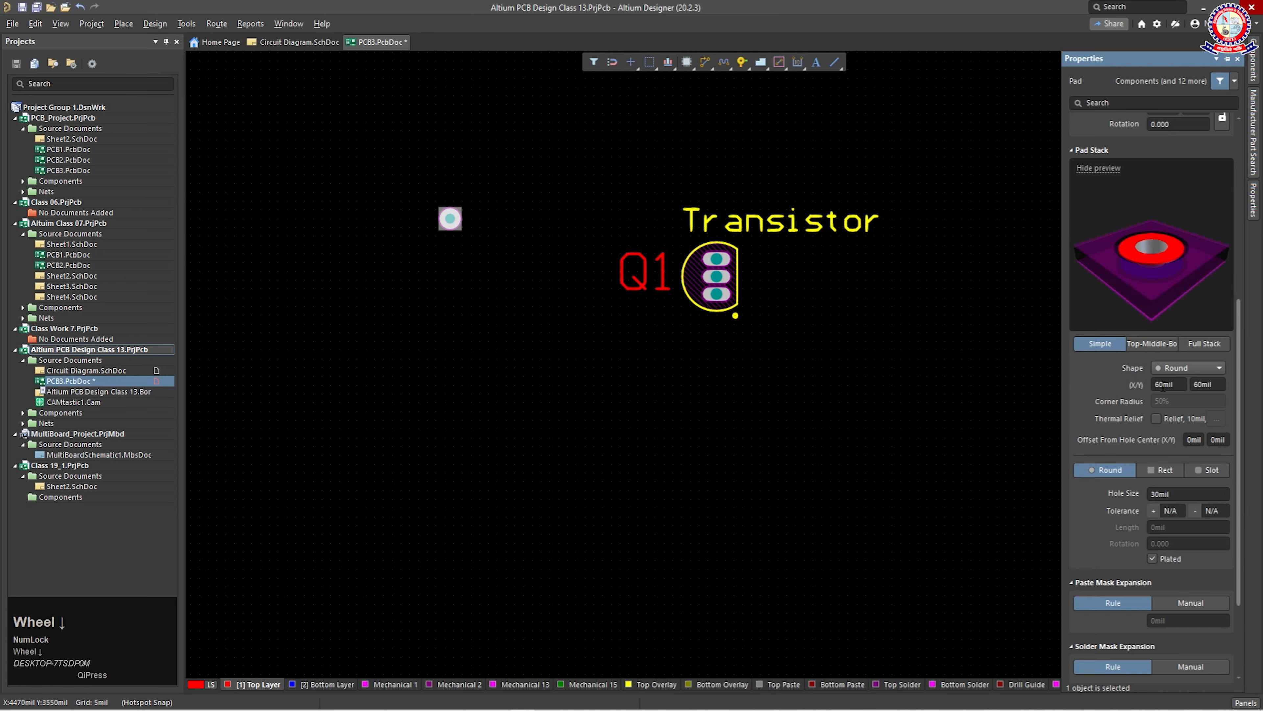
pyautogui.scroll(-1, 1162, 384)
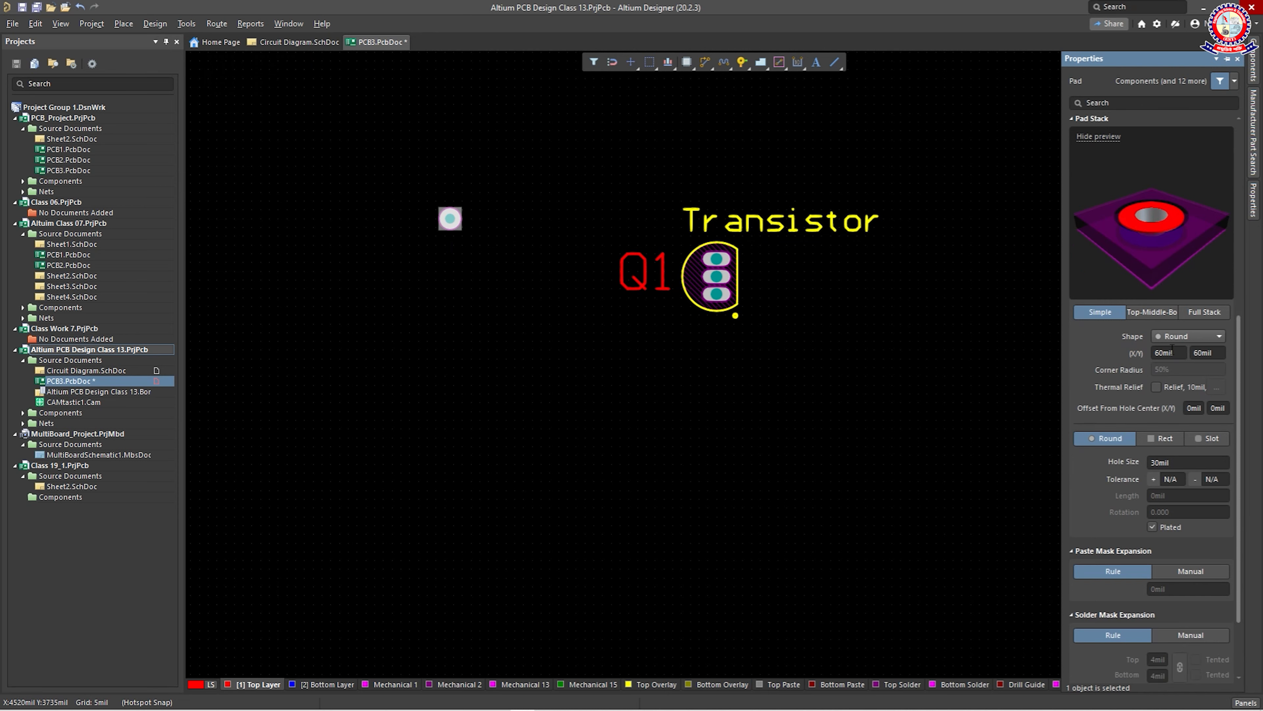
pyautogui.scroll(-3, 1174, 356)
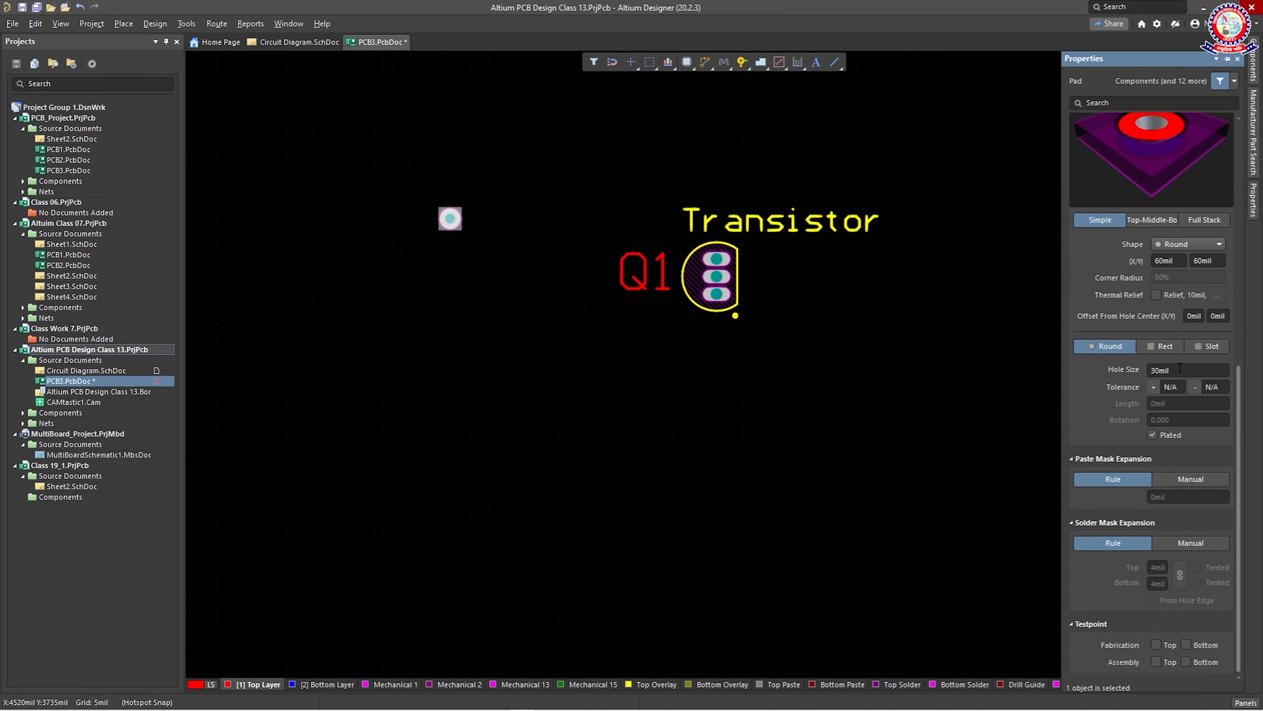
pyautogui.scroll(10, 1180, 368)
pyautogui.click(1177, 257)
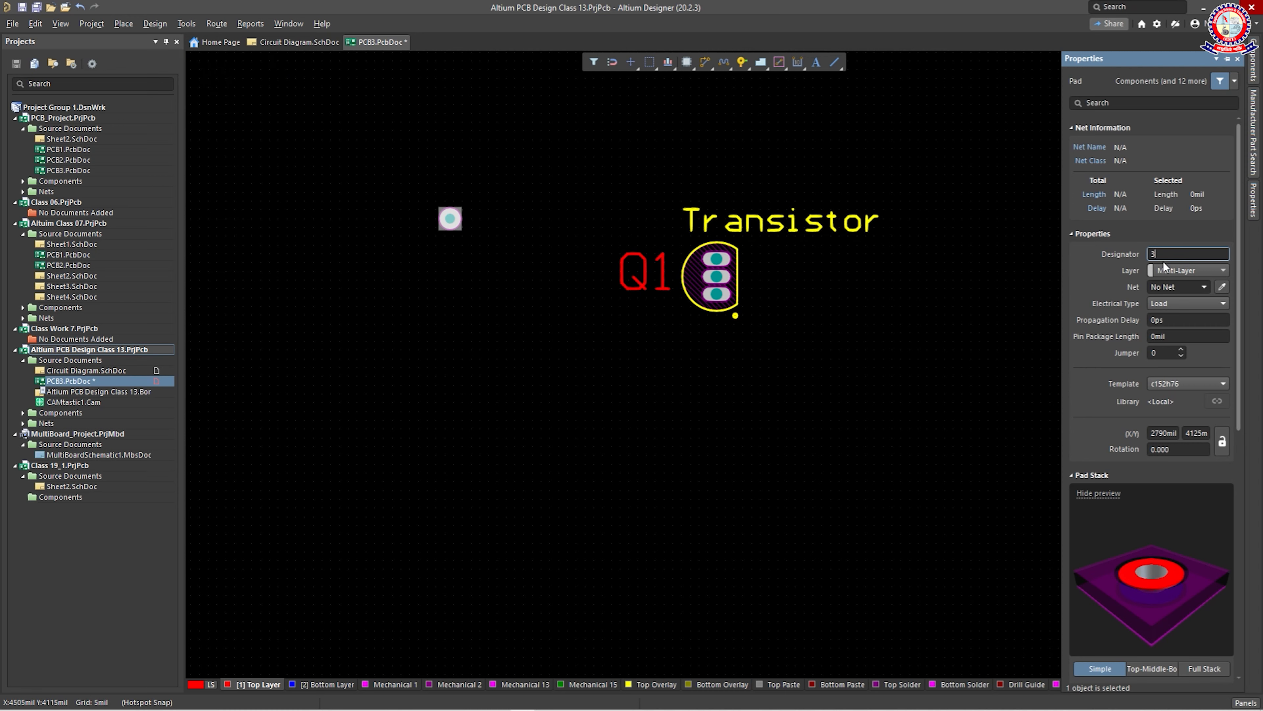
# Set the pad's round hole size to 100 mil and deselect the pad
pyautogui.scroll(-4, 1163, 245)
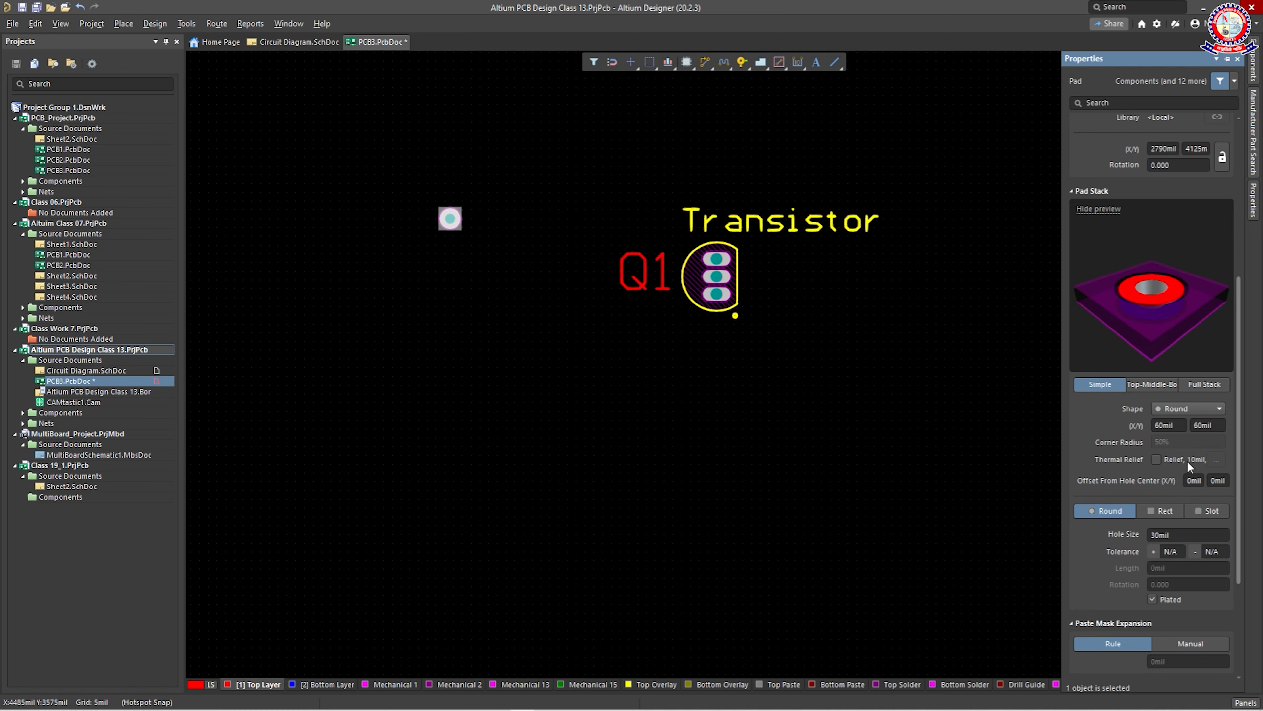
pyautogui.scroll(-3, 1187, 461)
pyautogui.click(1189, 441)
pyautogui.write('100')
pyautogui.press('Return')
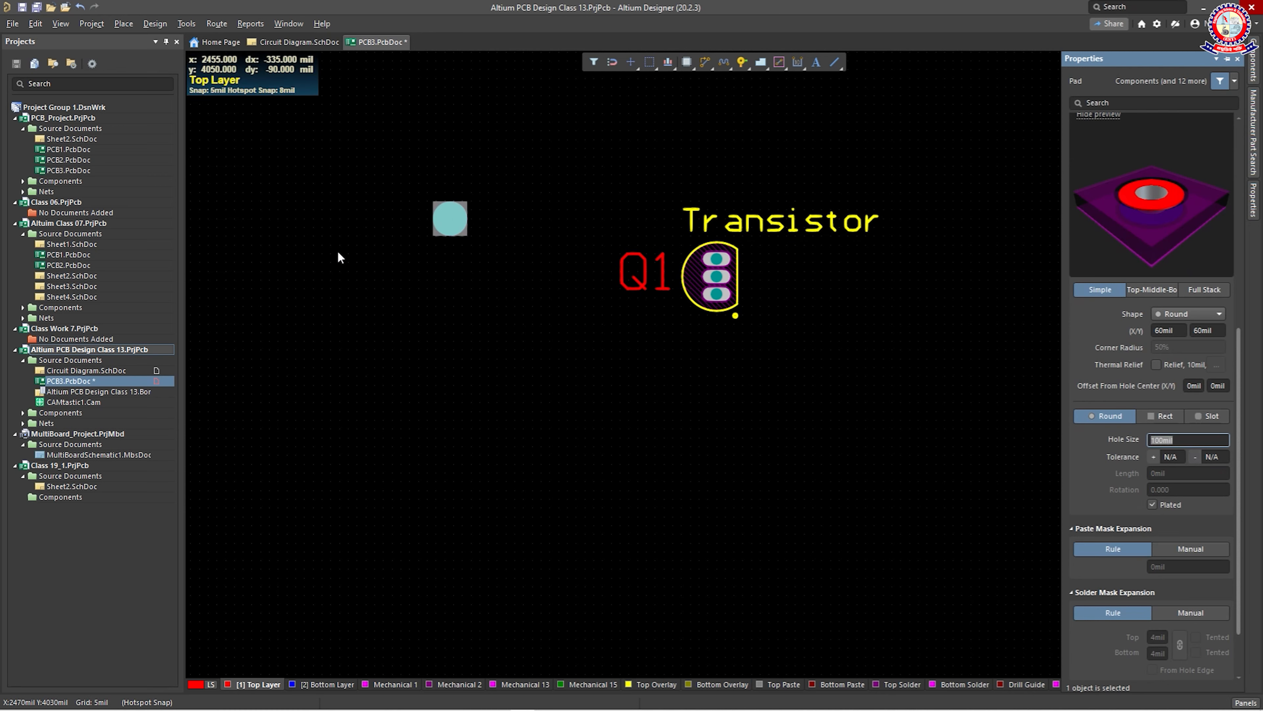
pyautogui.click(530, 237)
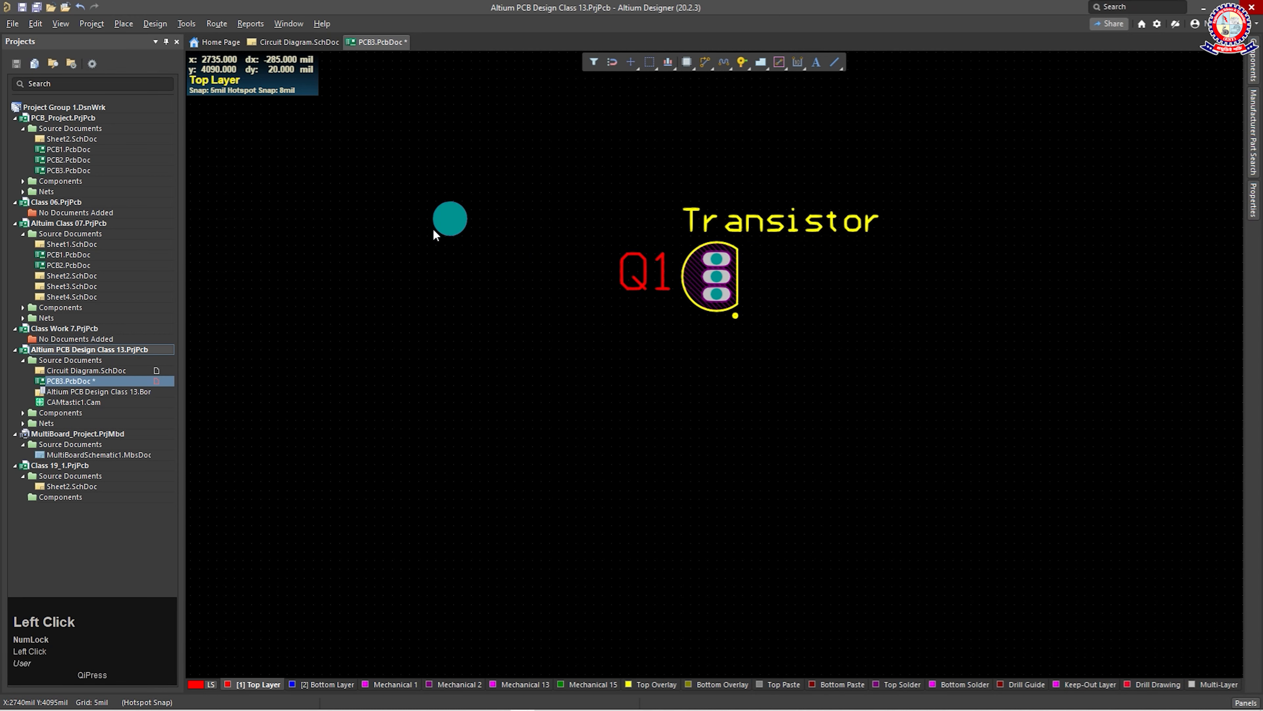
# Try the Rectangular, Octagonal and Rounded Rectangle shapes on the pad, then set its shape back to Round
pyautogui.doubleClick(447, 220)
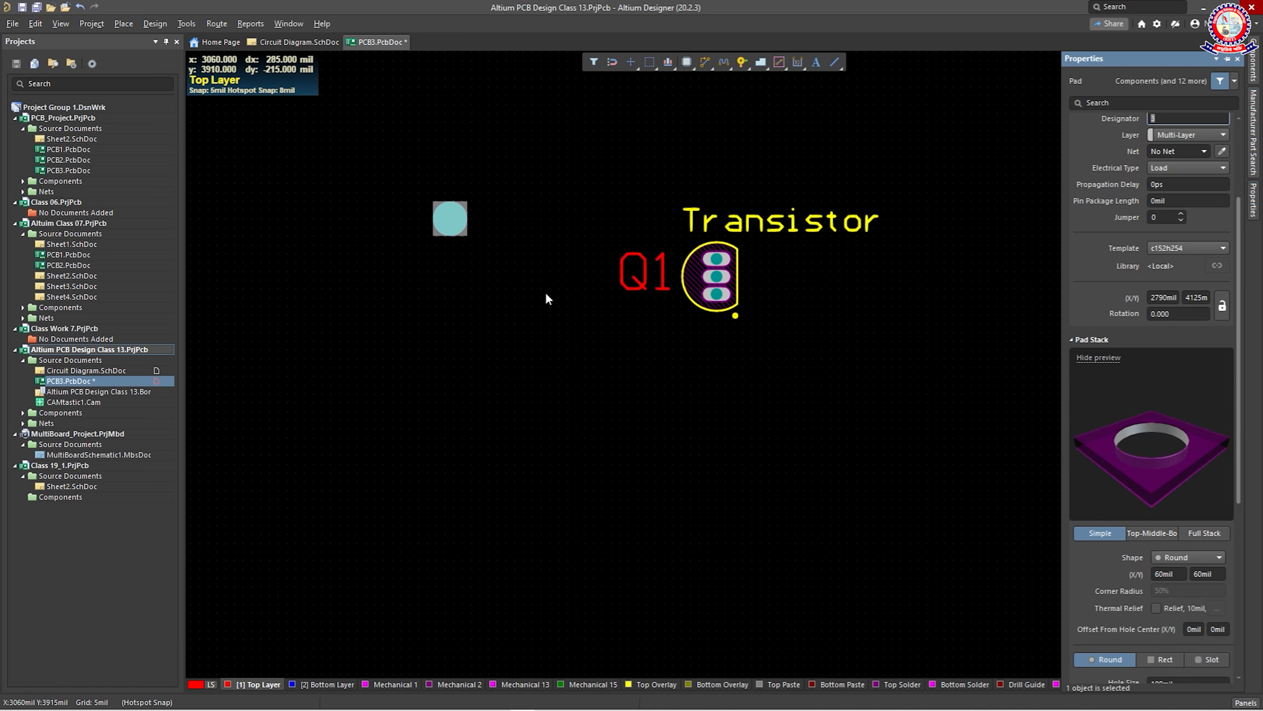
pyautogui.scroll(-3, 1231, 490)
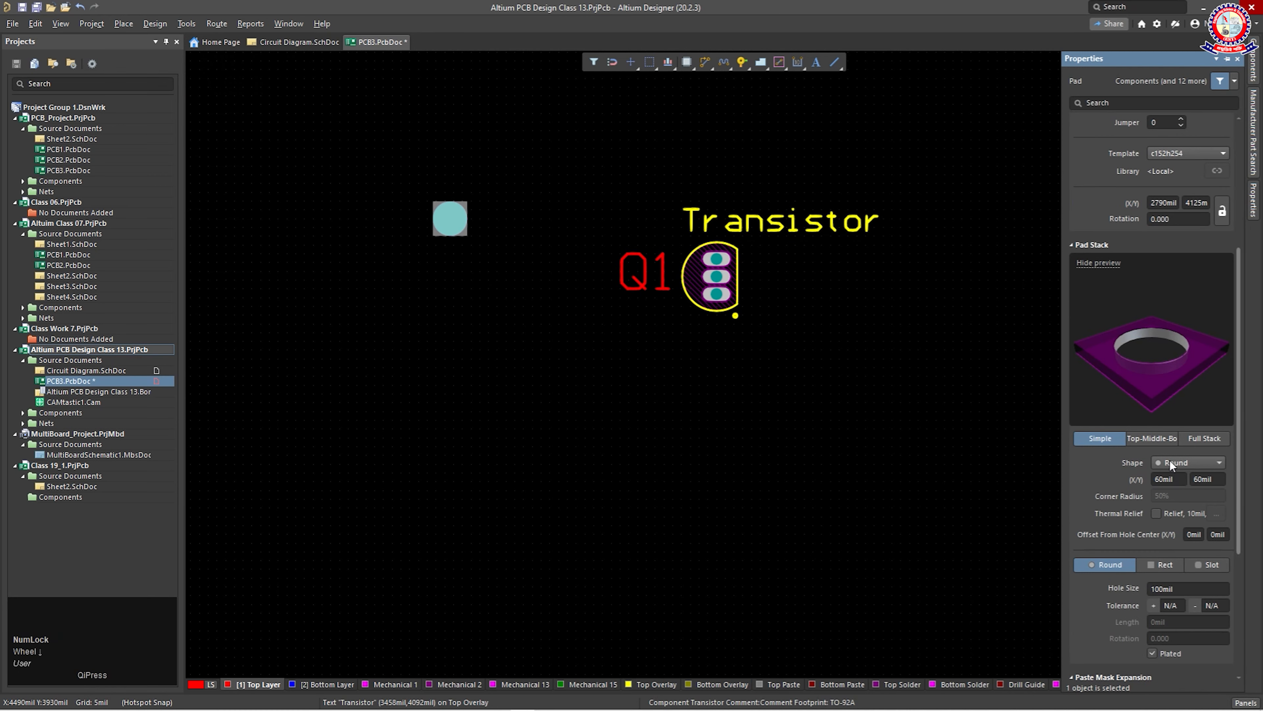
pyautogui.click(1173, 461)
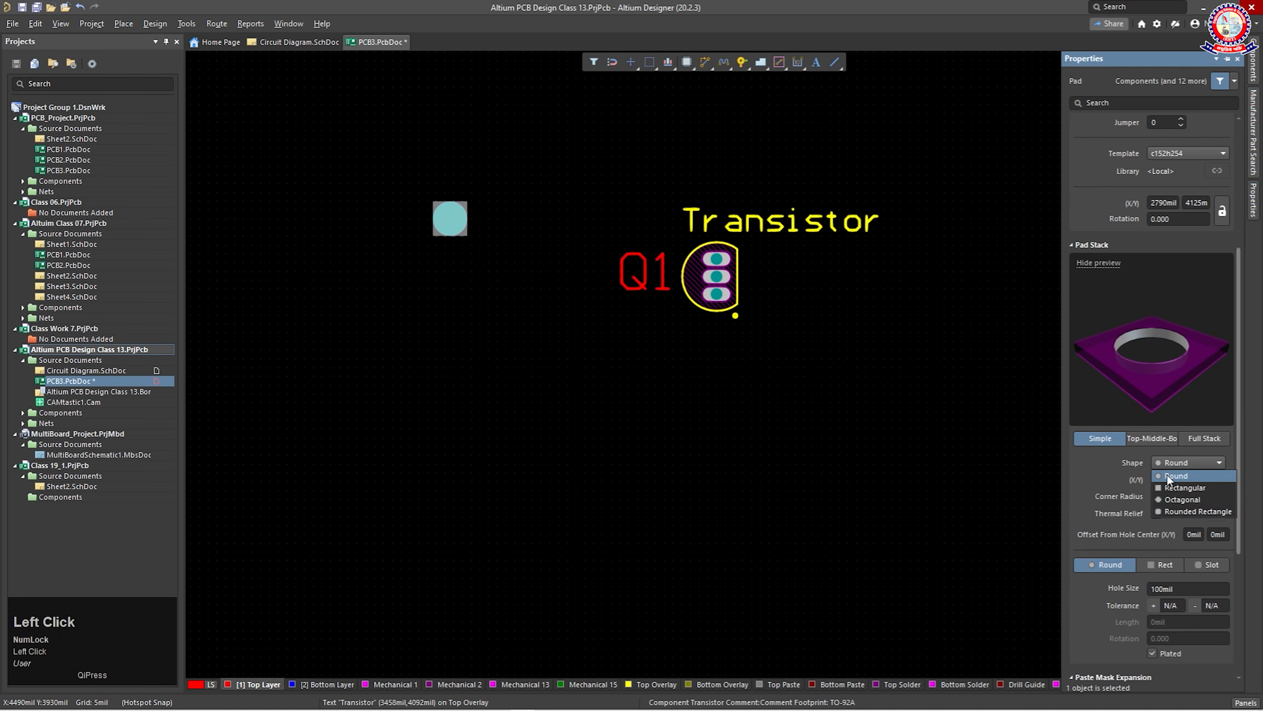
pyautogui.click(1161, 488)
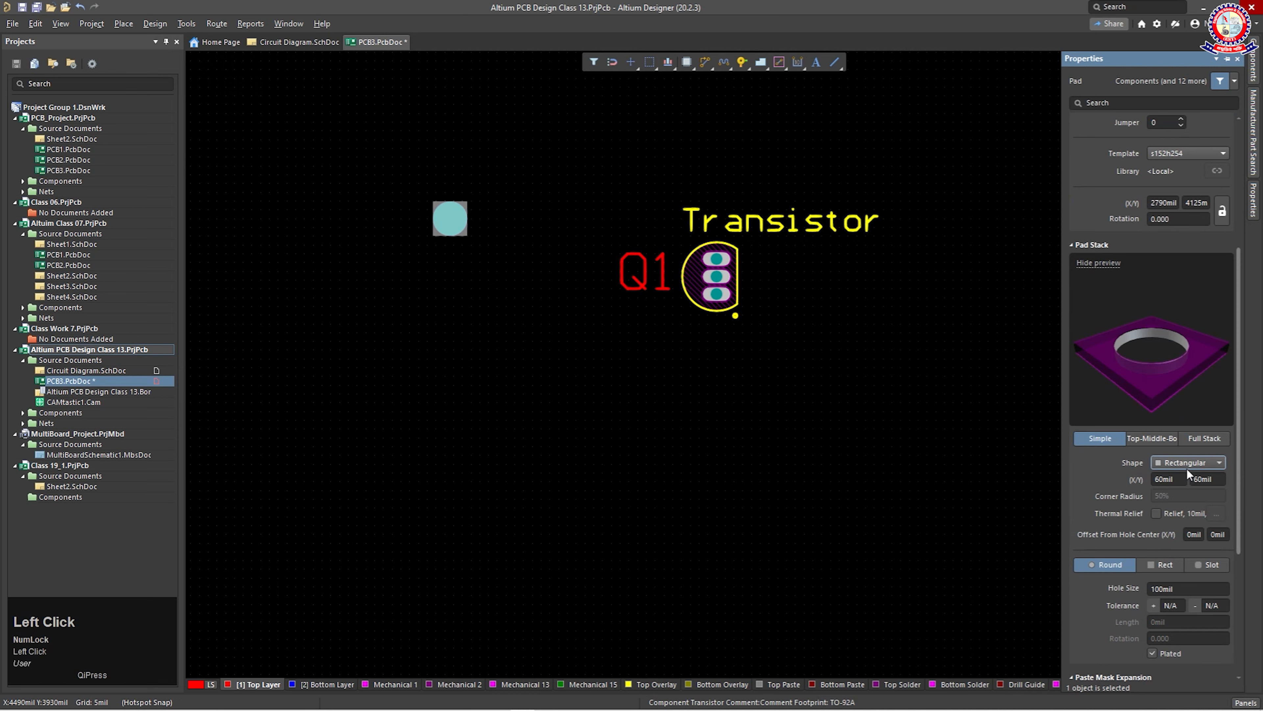
pyautogui.click(1201, 461)
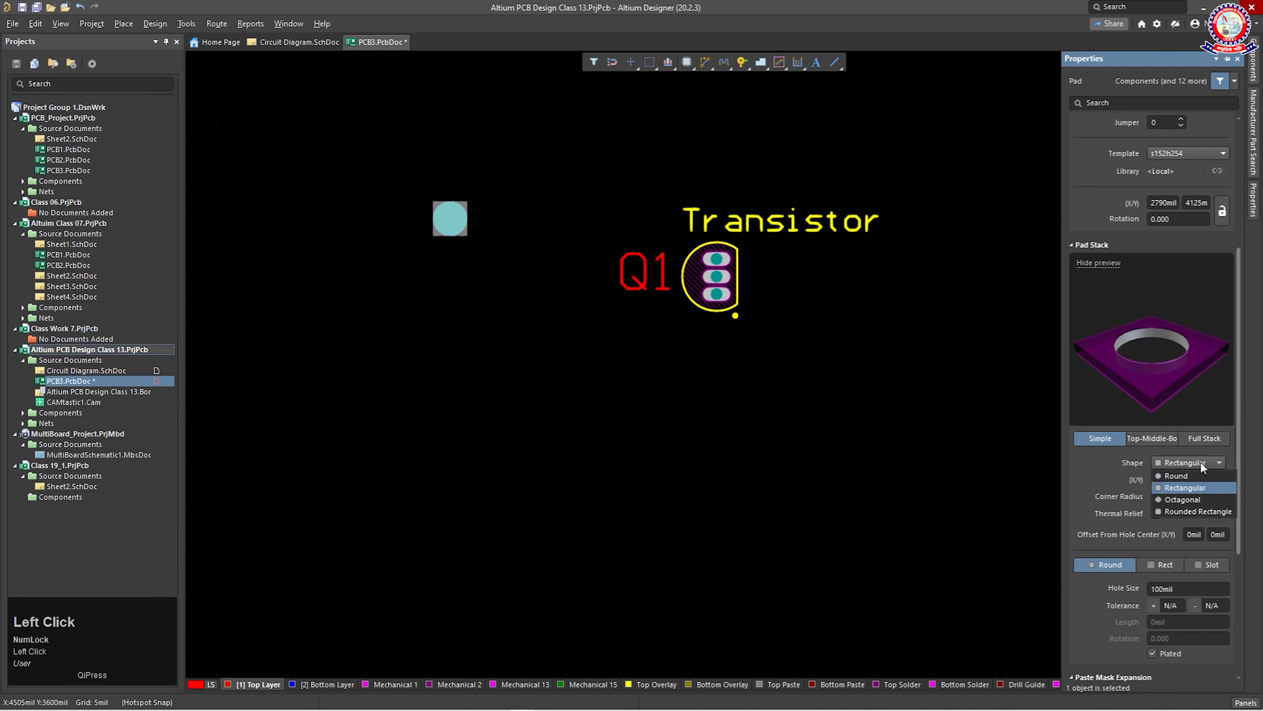
pyautogui.click(1172, 501)
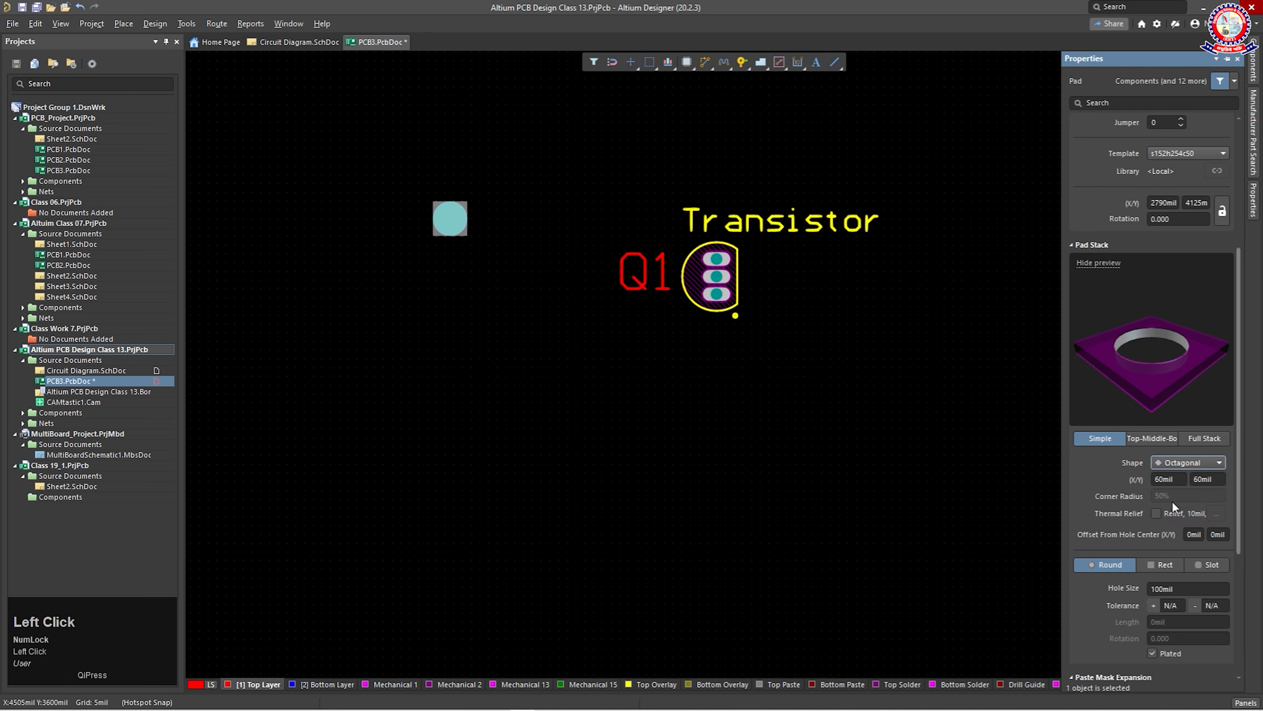
pyautogui.click(1190, 463)
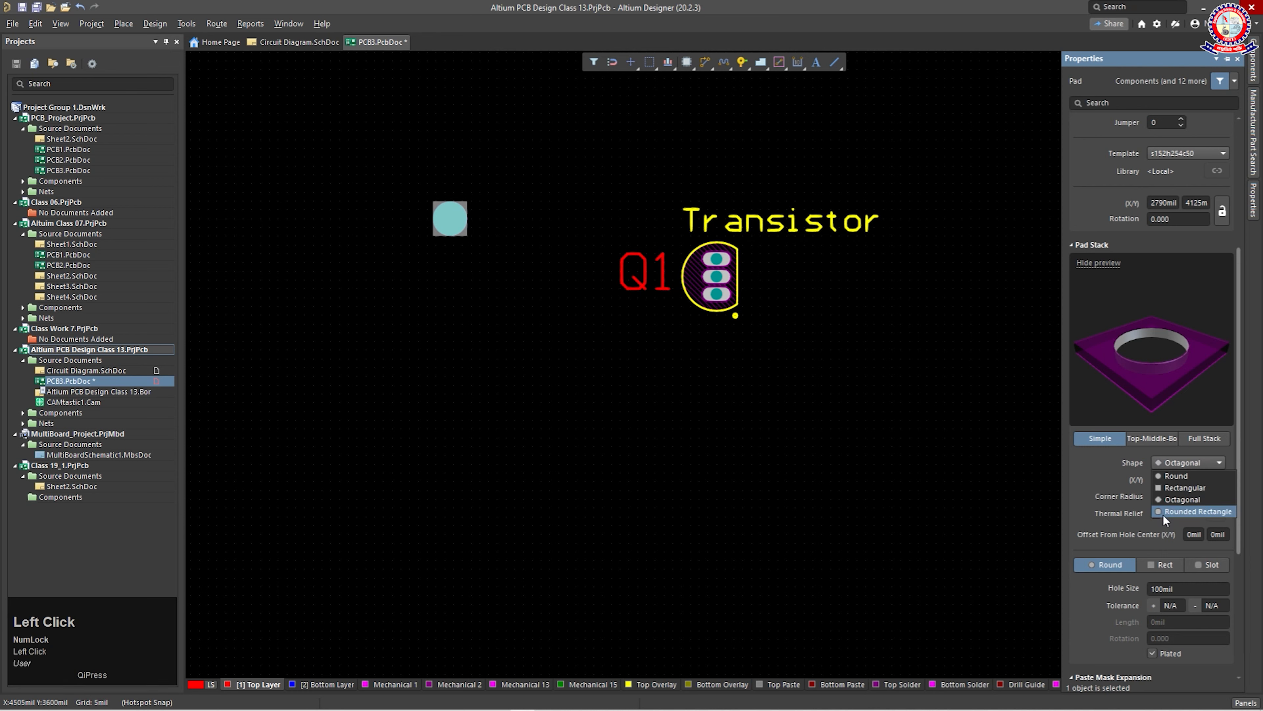
pyautogui.click(1173, 513)
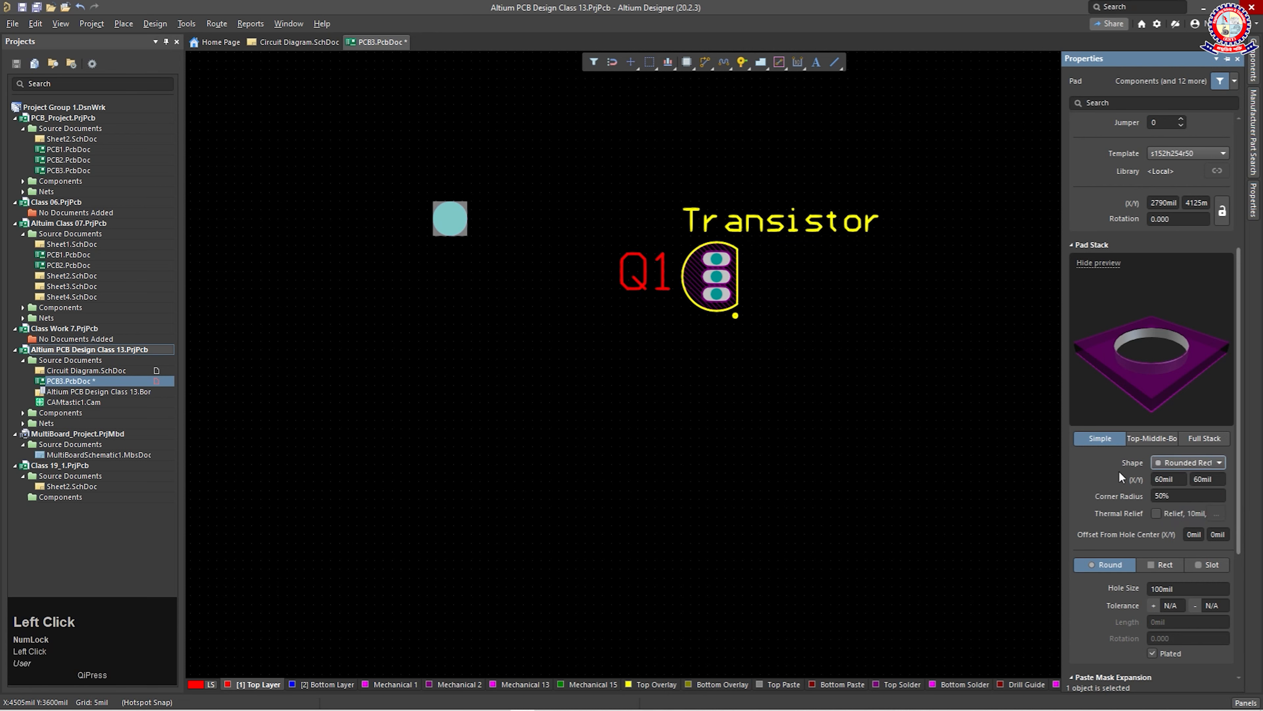
pyautogui.click(1182, 462)
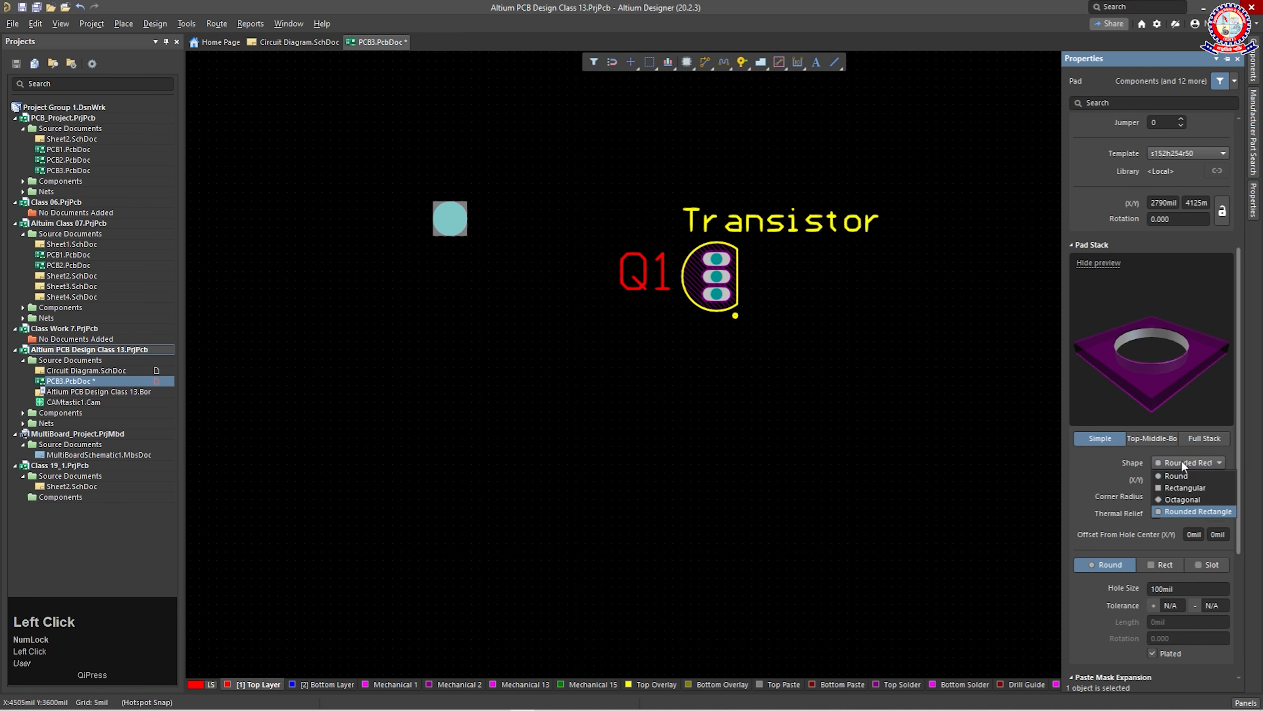
pyautogui.click(1162, 476)
# Set both the X and Y size of the round pad to 120 mil and deselect it
pyautogui.click(1168, 482)
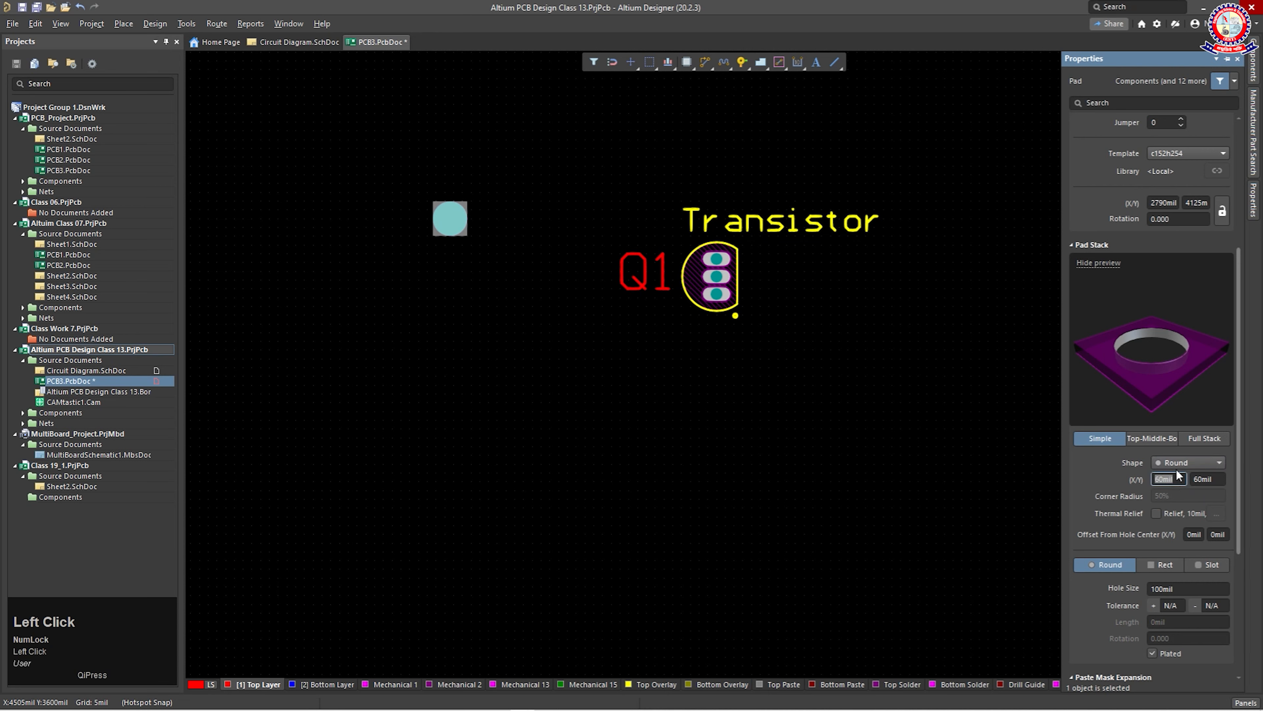
pyautogui.write('120')
pyautogui.press('Return')
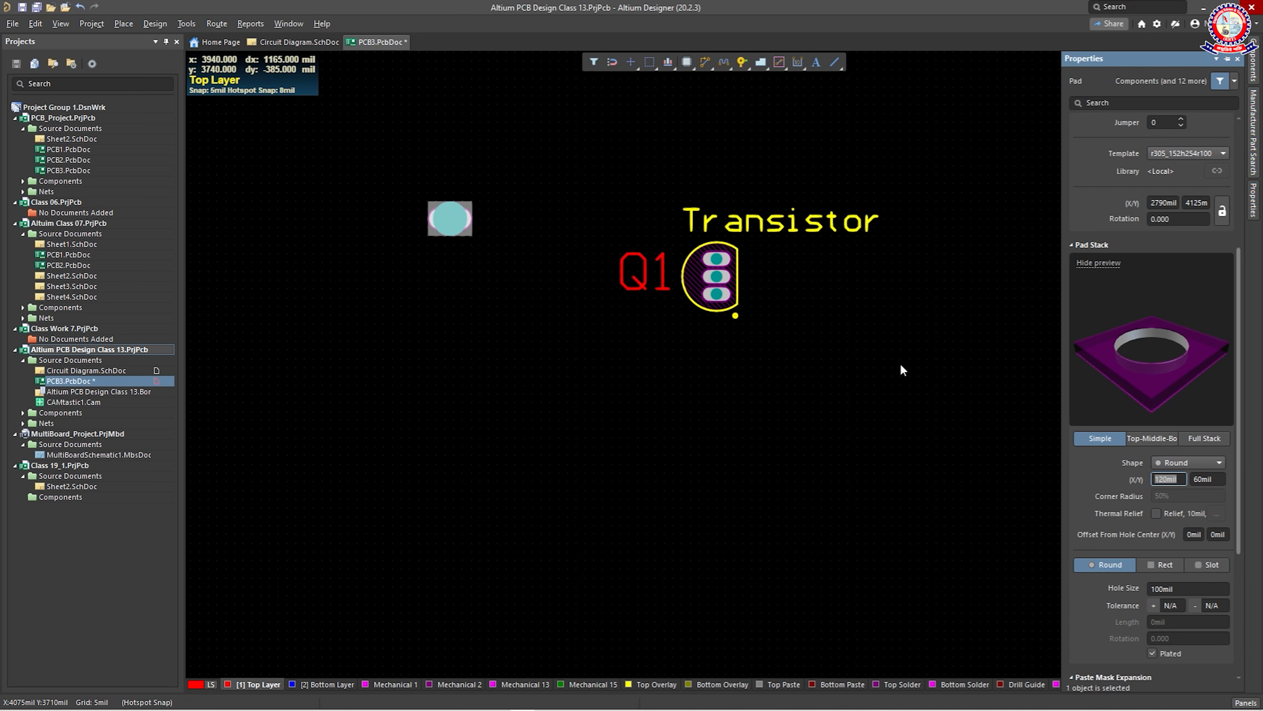
pyautogui.click(1217, 479)
pyautogui.write('120')
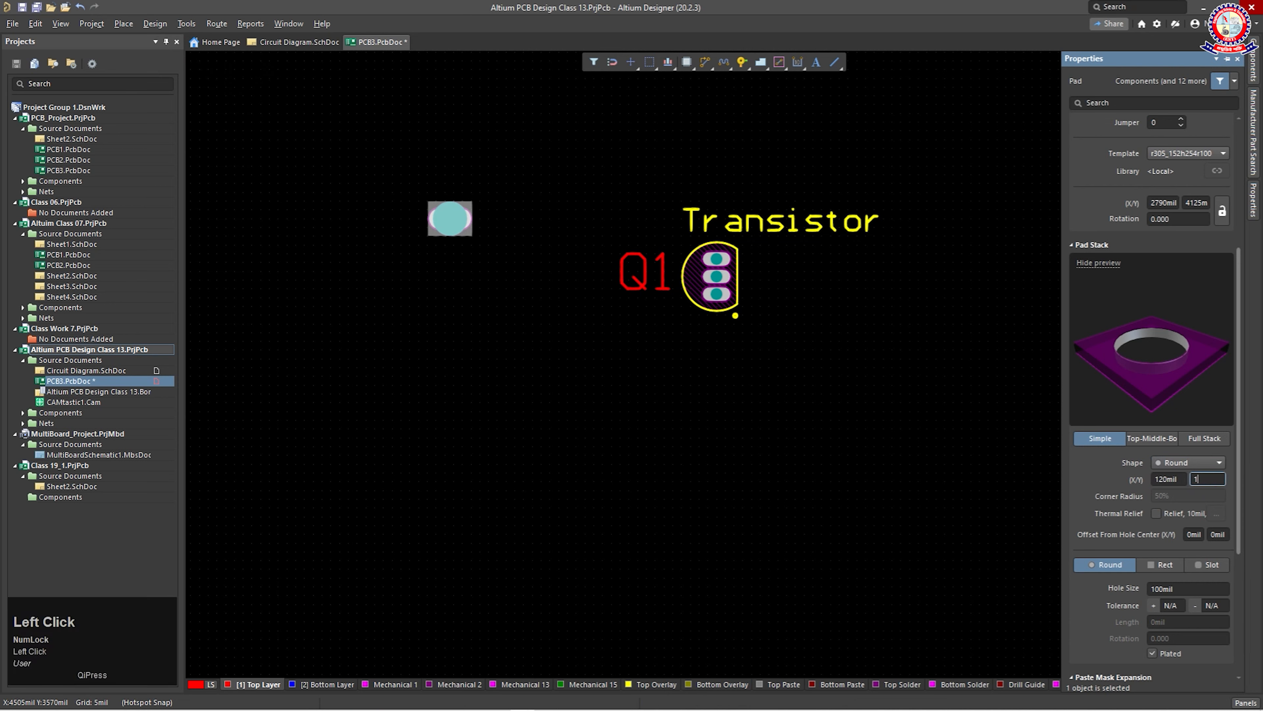
pyautogui.press('Return')
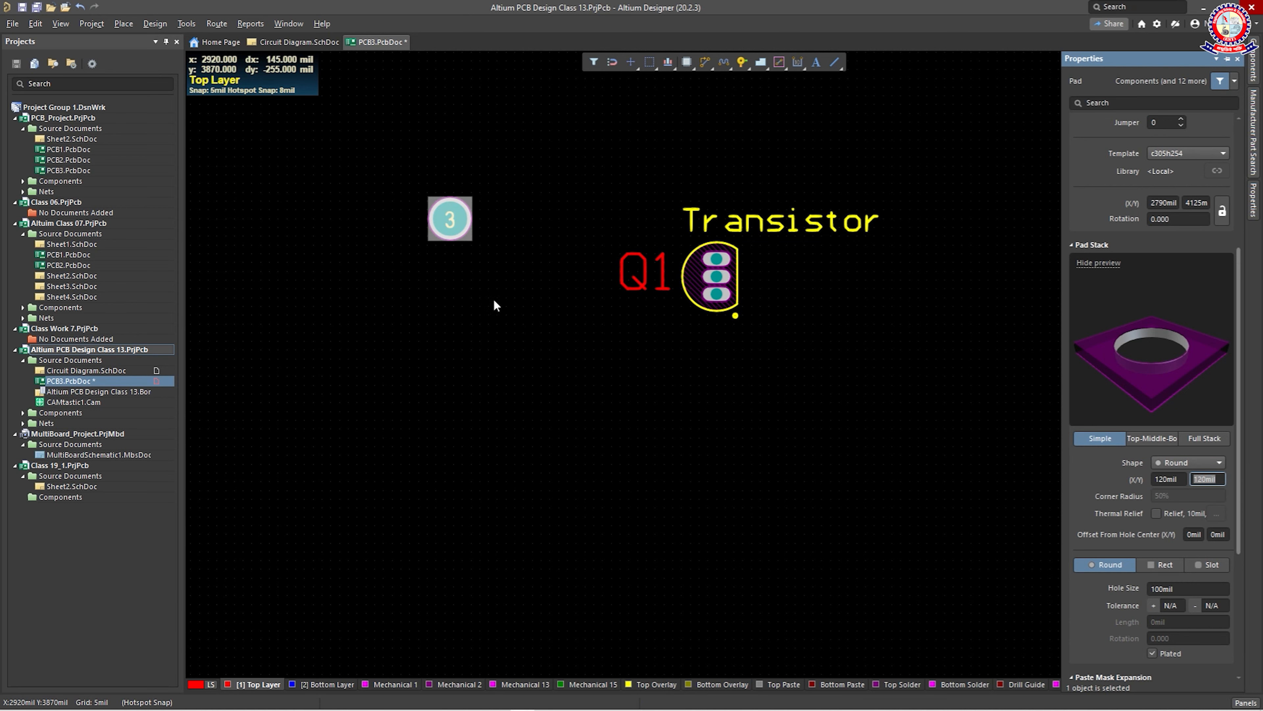
pyautogui.click(480, 253)
# Review the resized pad's properties and its pad stack preview
pyautogui.click(445, 210)
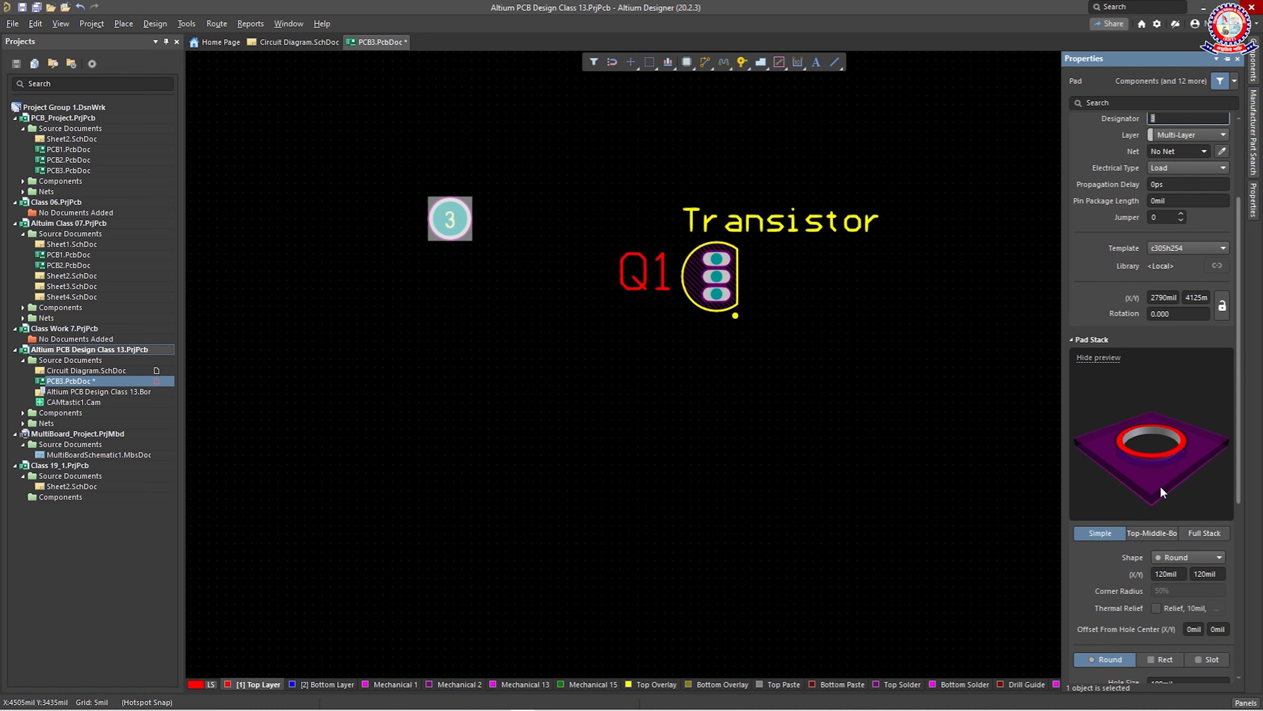
pyautogui.click(429, 301)
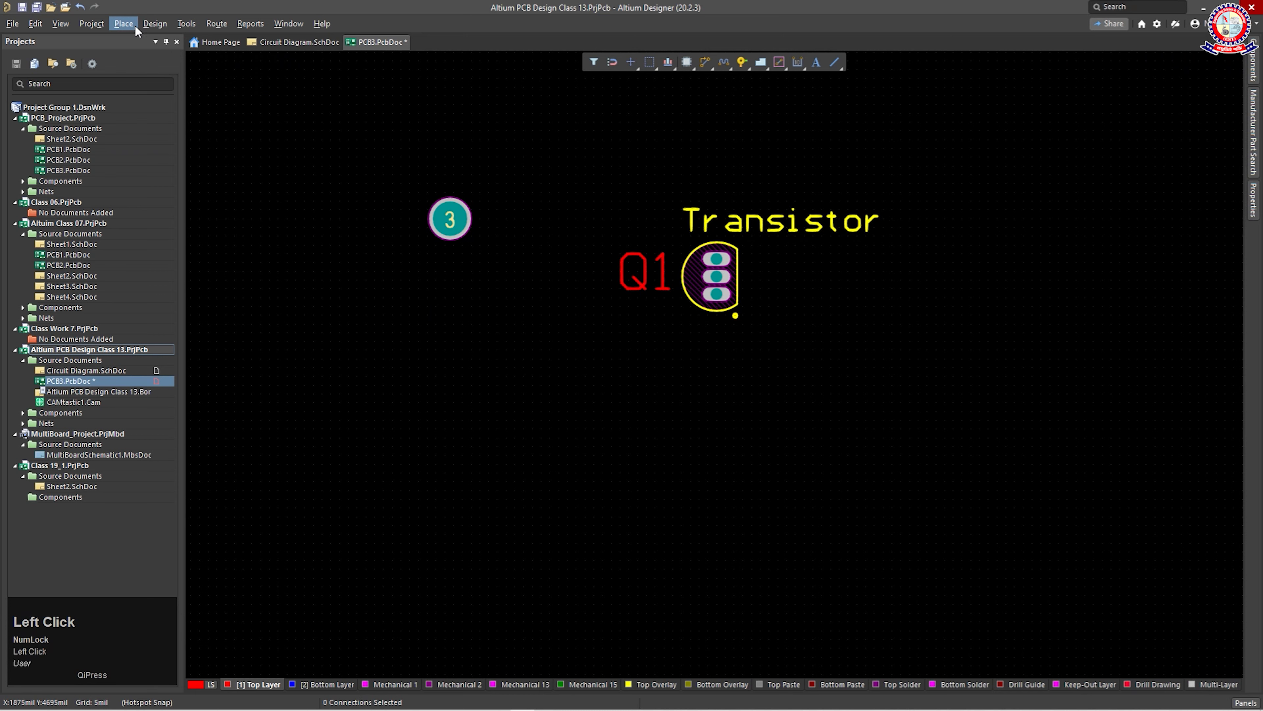
pyautogui.click(461, 228)
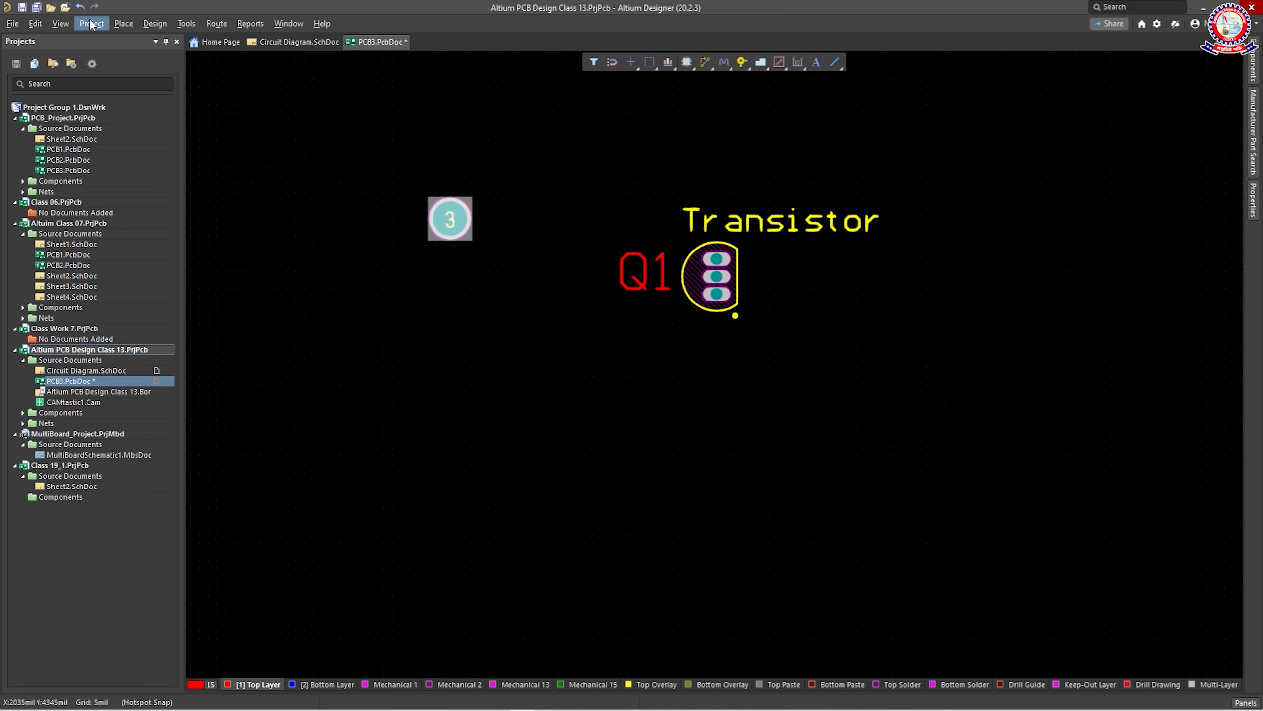
# Place a single via below the pad at about X 2880 mil, Y 3875 mil
pyautogui.click(124, 24)
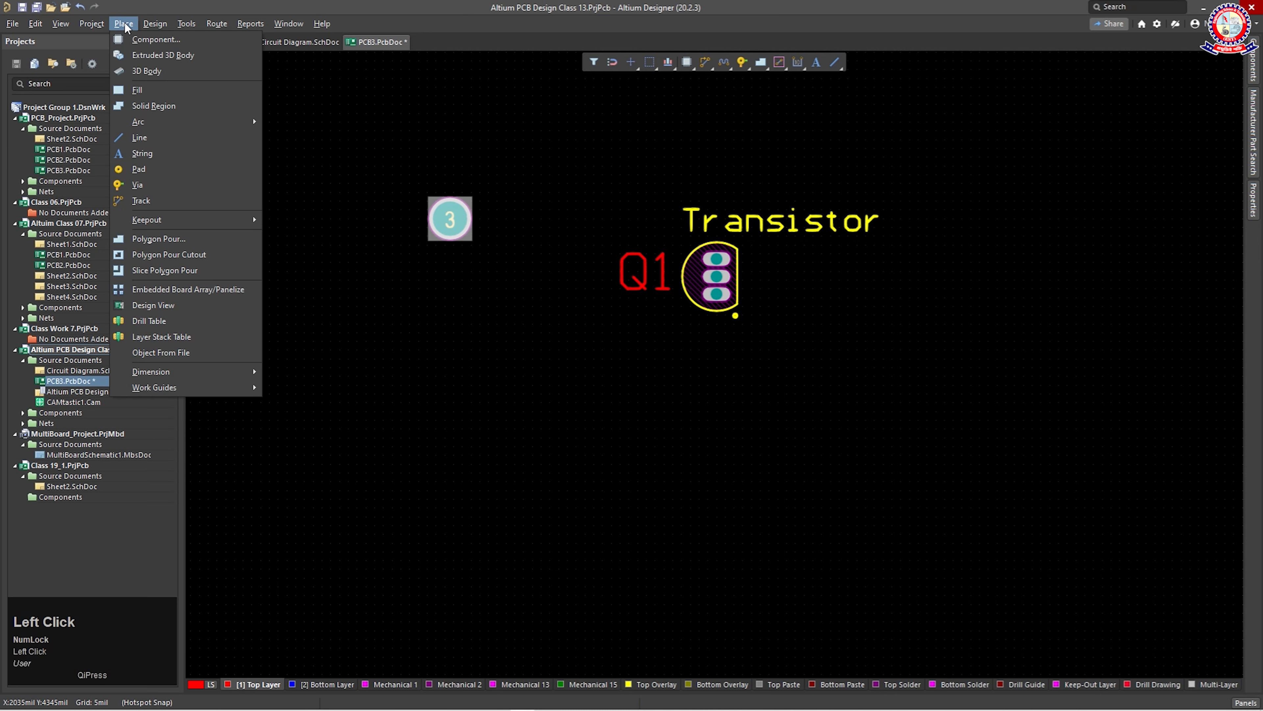
pyautogui.click(139, 185)
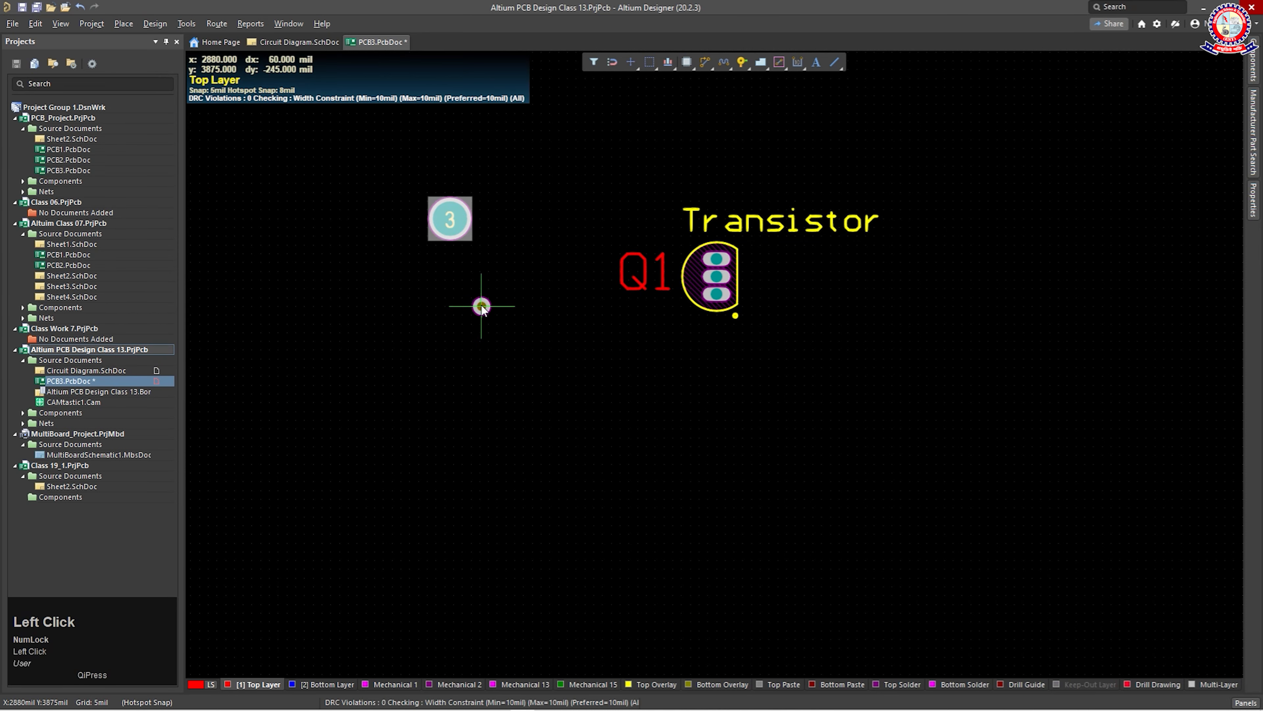
pyautogui.click(481, 306)
pyautogui.rightClick(504, 355)
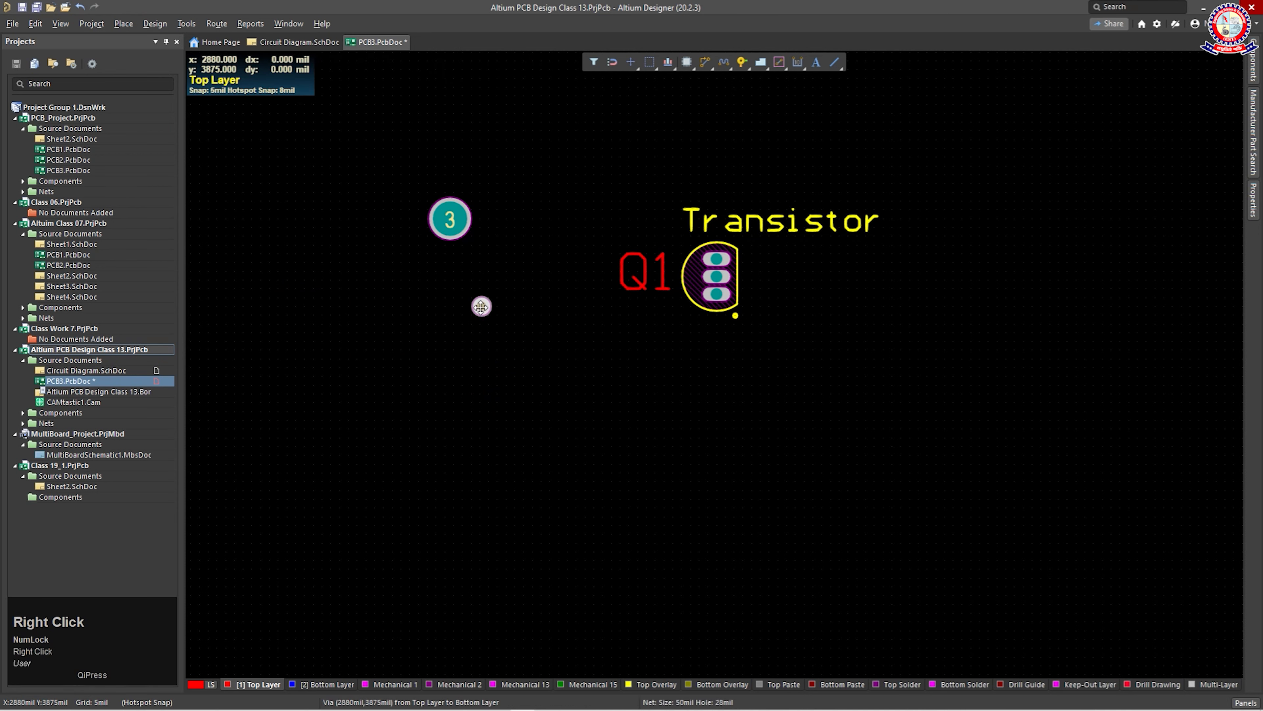
# Open the via's properties and review its stack preview, diameter and hole size
pyautogui.doubleClick(481, 306)
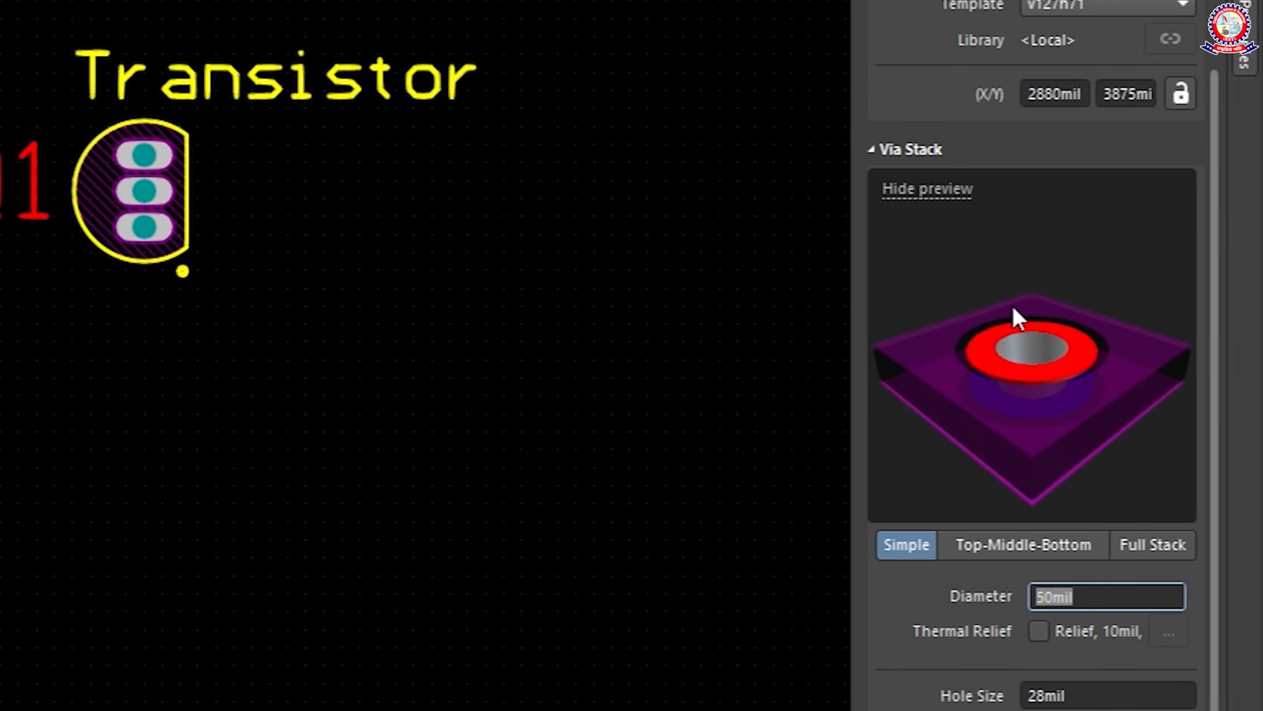
pyautogui.scroll(-2, 1024, 597)
pyautogui.scroll(-1, 1044, 667)
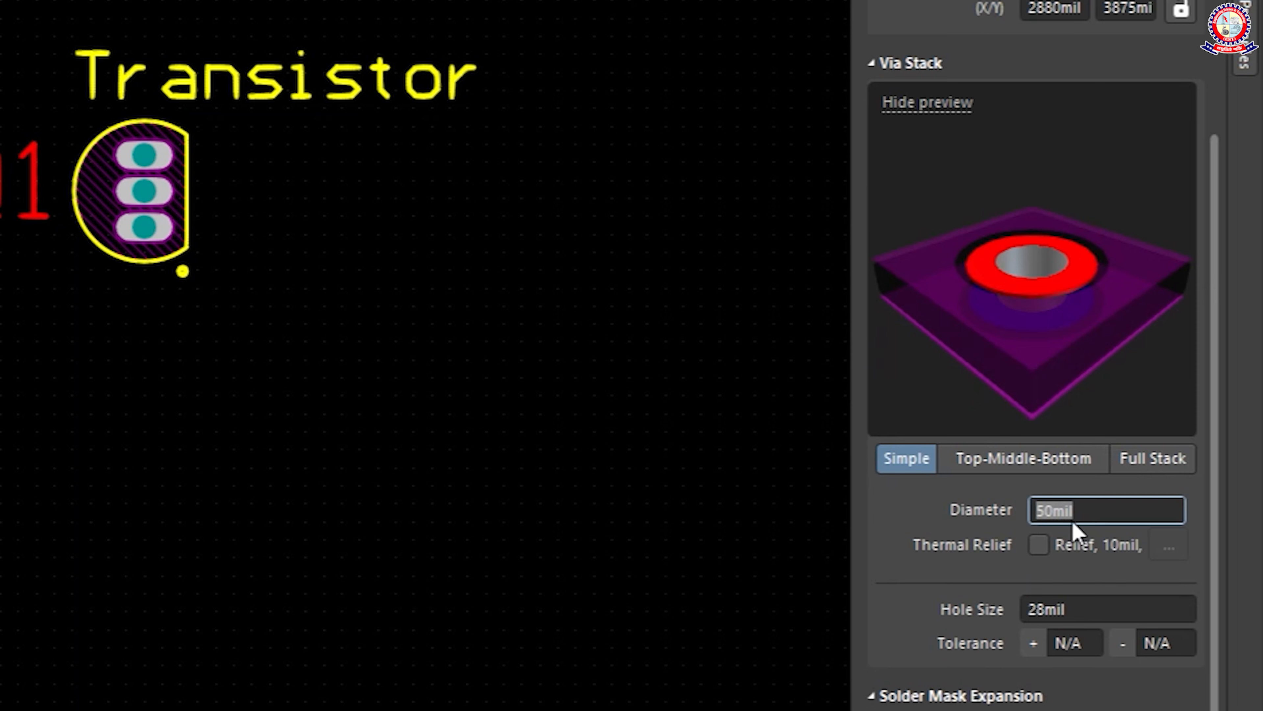
pyautogui.click(1072, 610)
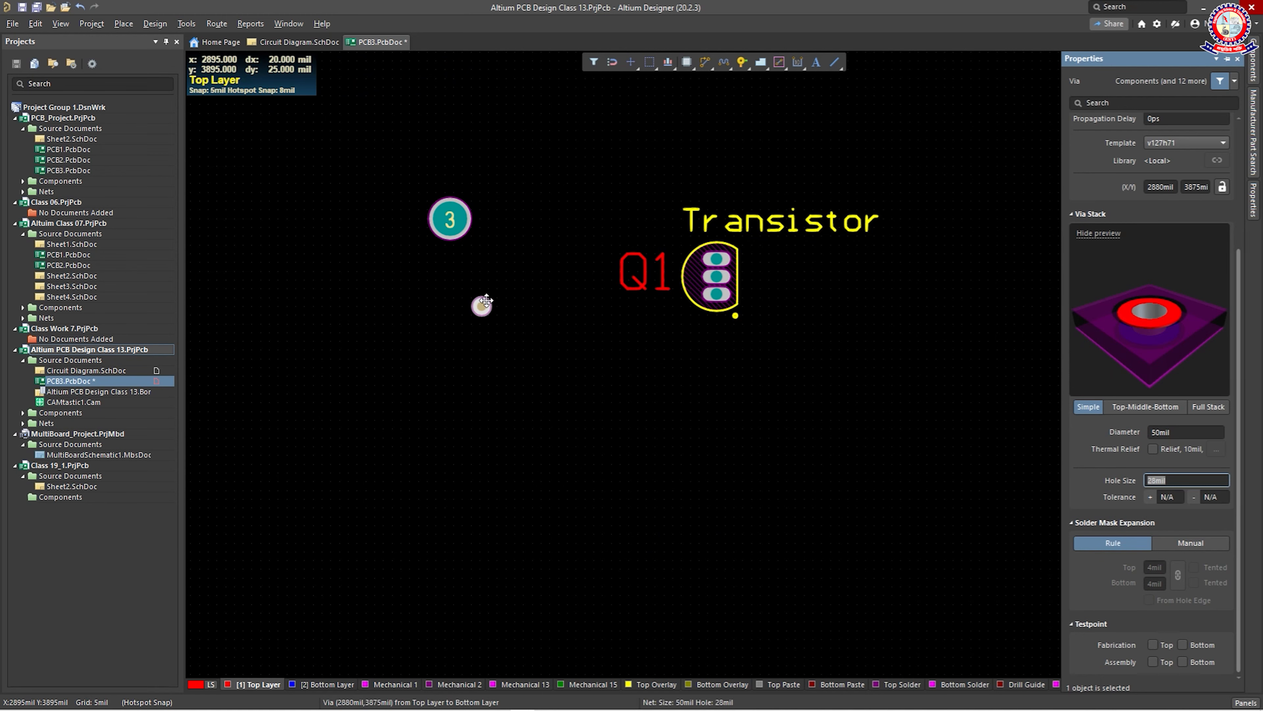
# Move the via down and to the right, to about X 2965 mil, Y 3740 mil
pyautogui.click(483, 303)
pyautogui.moveTo(482, 307); pyautogui.dragTo(489, 329)
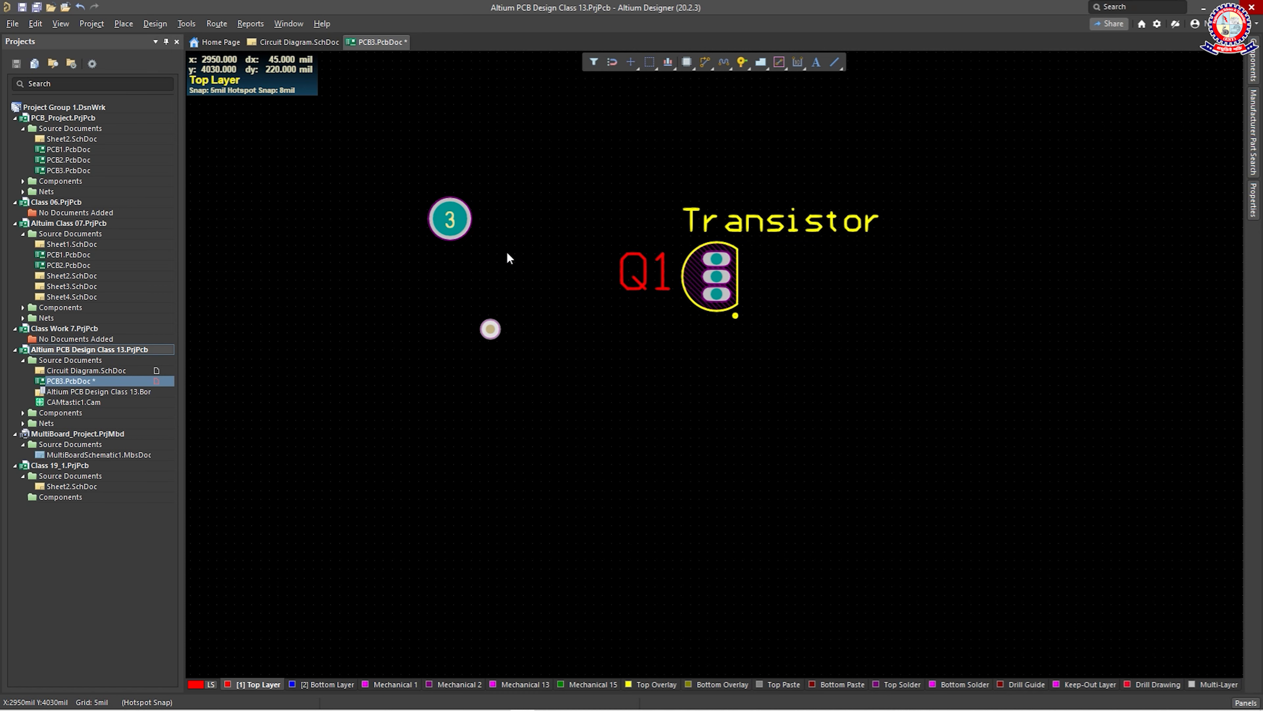
pyautogui.click(494, 329)
pyautogui.moveTo(497, 327); pyautogui.dragTo(512, 353)
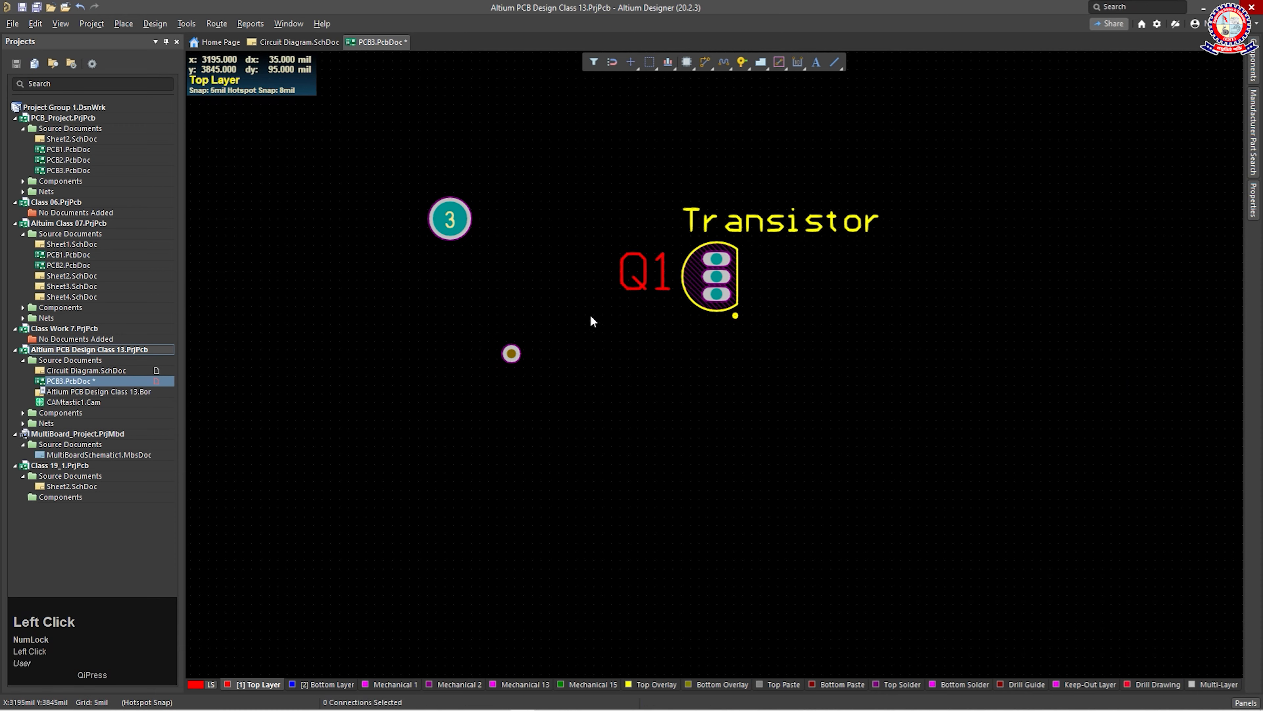
pyautogui.press('Delete')
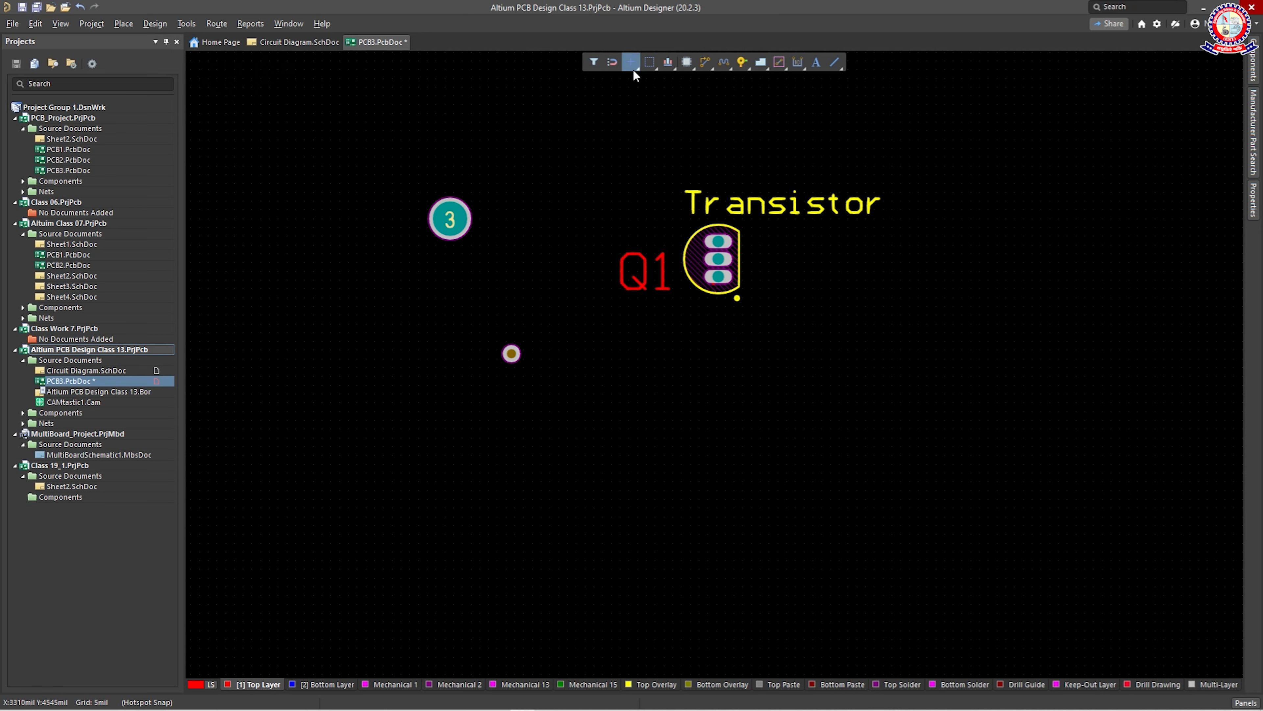
# Route a Top Layer track about 708 mil long from the via horizontally to the right, ending below the transistor
pyautogui.click(696, 68)
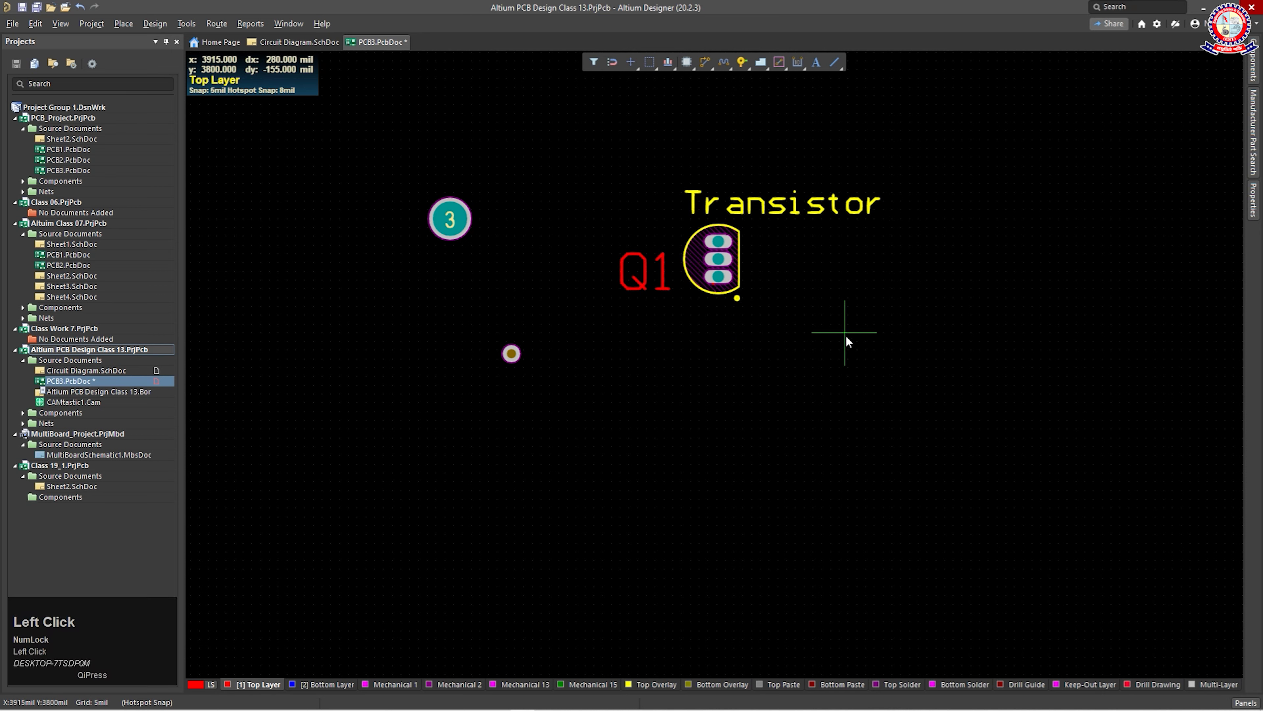
pyautogui.click(512, 354)
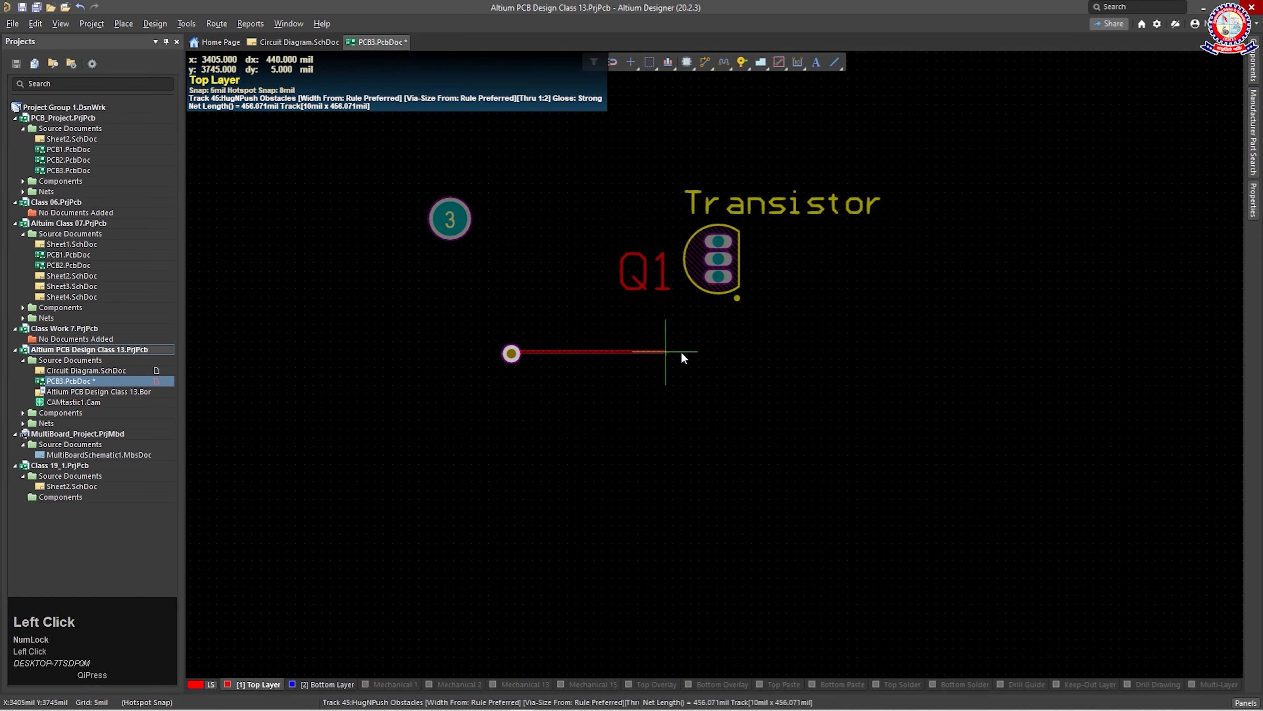
pyautogui.click(754, 354)
pyautogui.rightClick(755, 354)
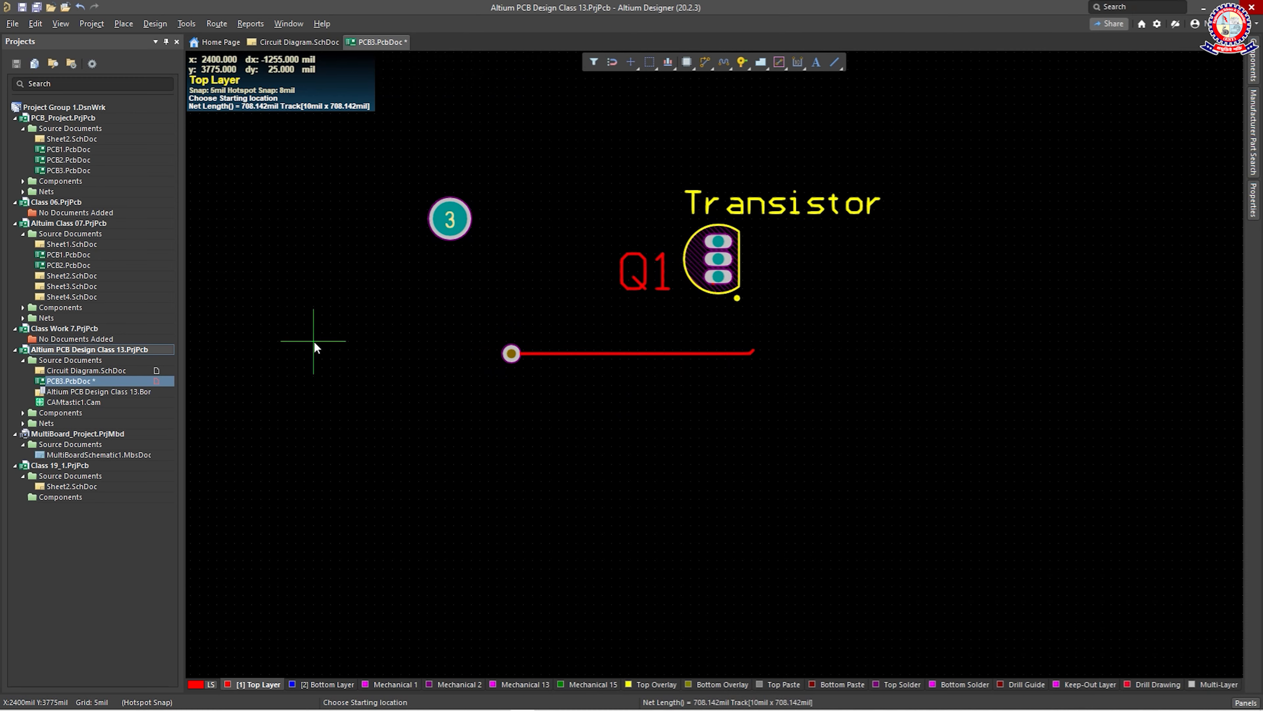
pyautogui.moveTo(371, 343); pyautogui.dragTo(785, 343, button='right')
pyautogui.rightClick(1143, 417)
pyautogui.scroll(3, 1146, 417)
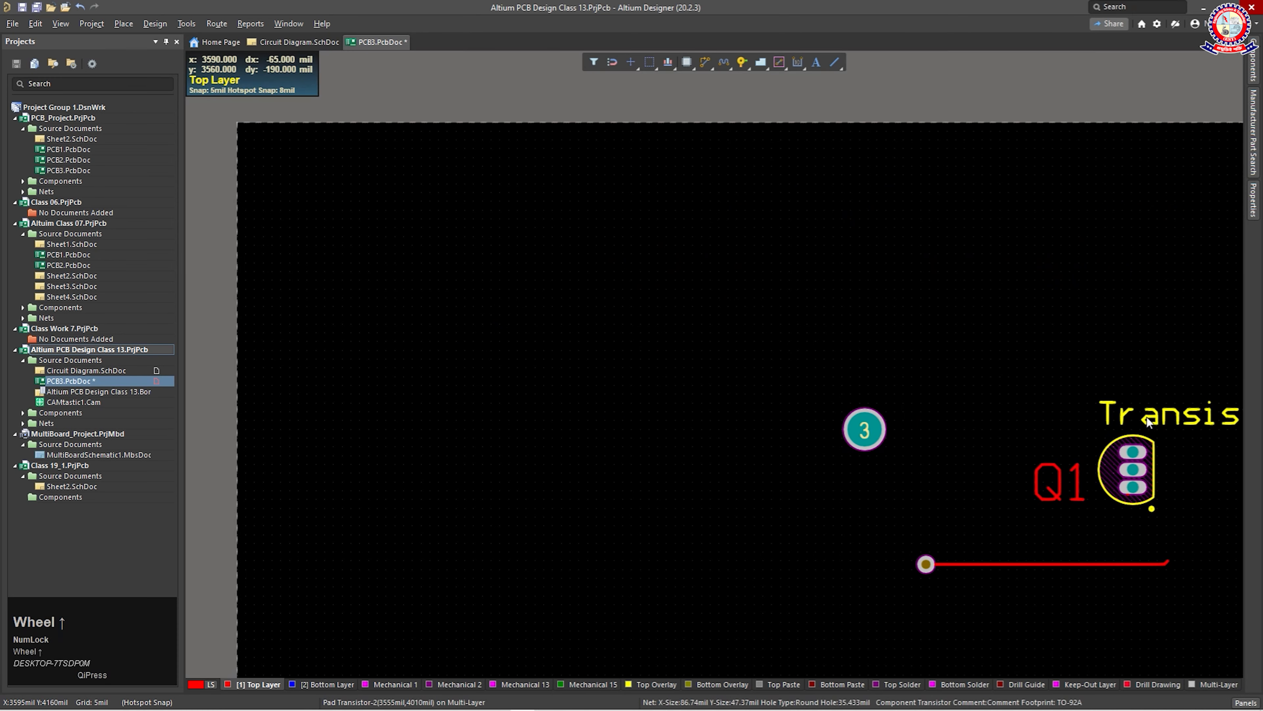
pyautogui.keyDown('ctrl'); pyautogui.scroll(2, 1155, 440); pyautogui.keyUp('ctrl')
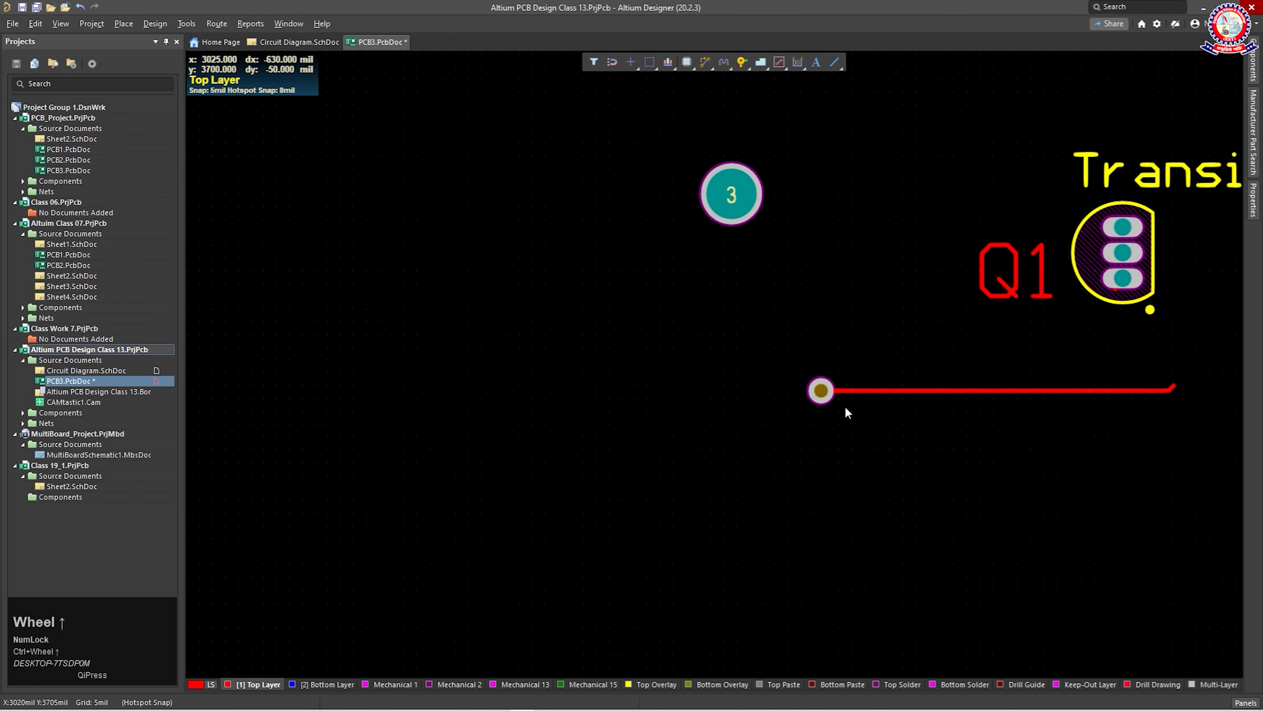
pyautogui.click(898, 390)
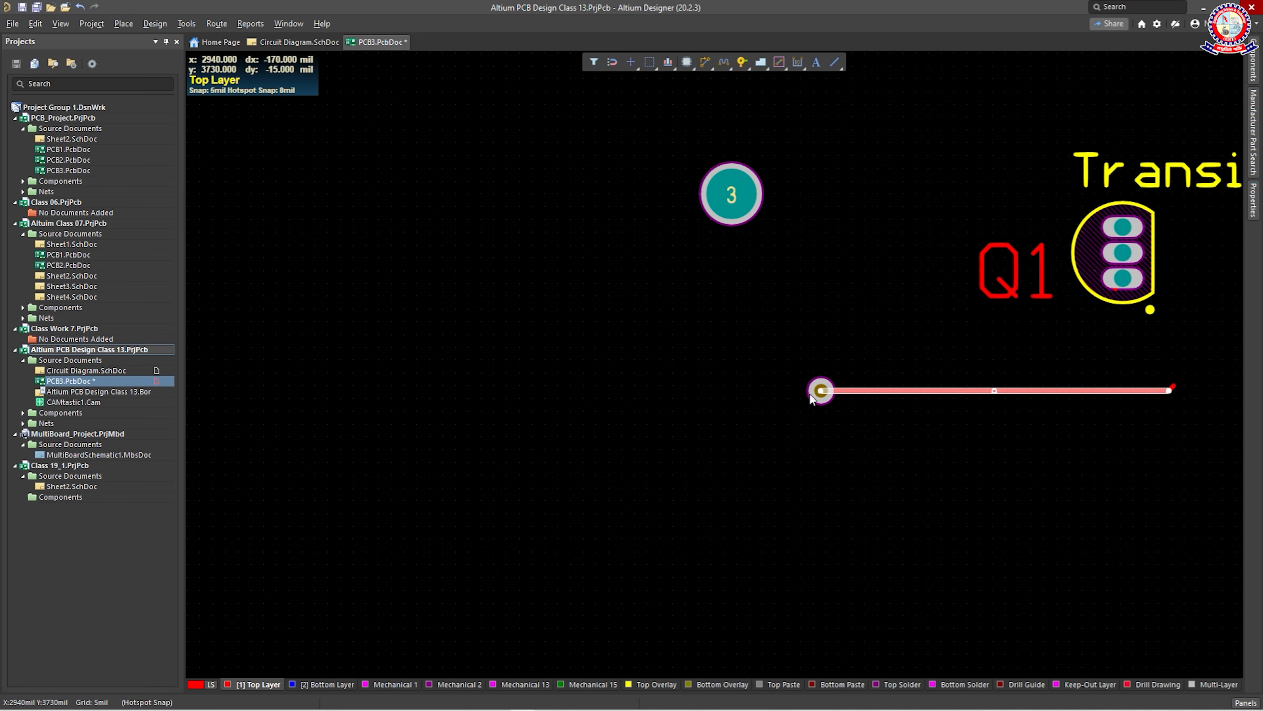
pyautogui.click(669, 487)
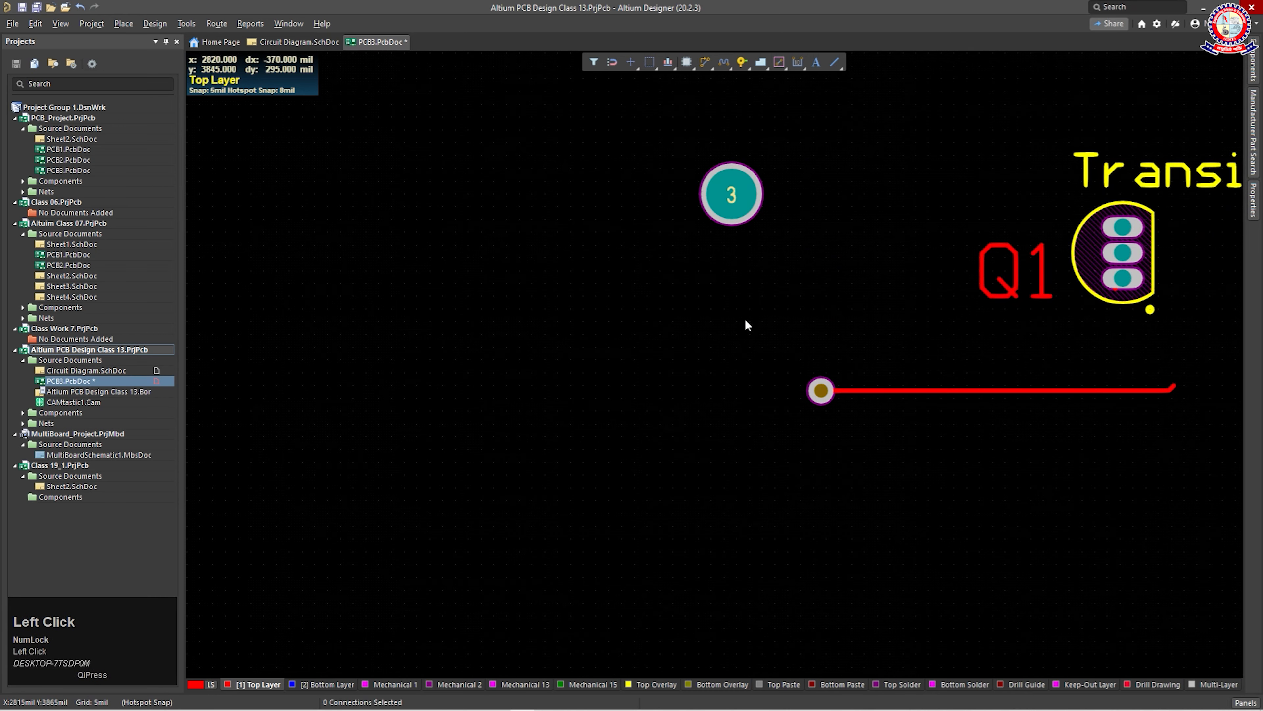
pyautogui.click(706, 63)
pyautogui.rightClick(423, 530)
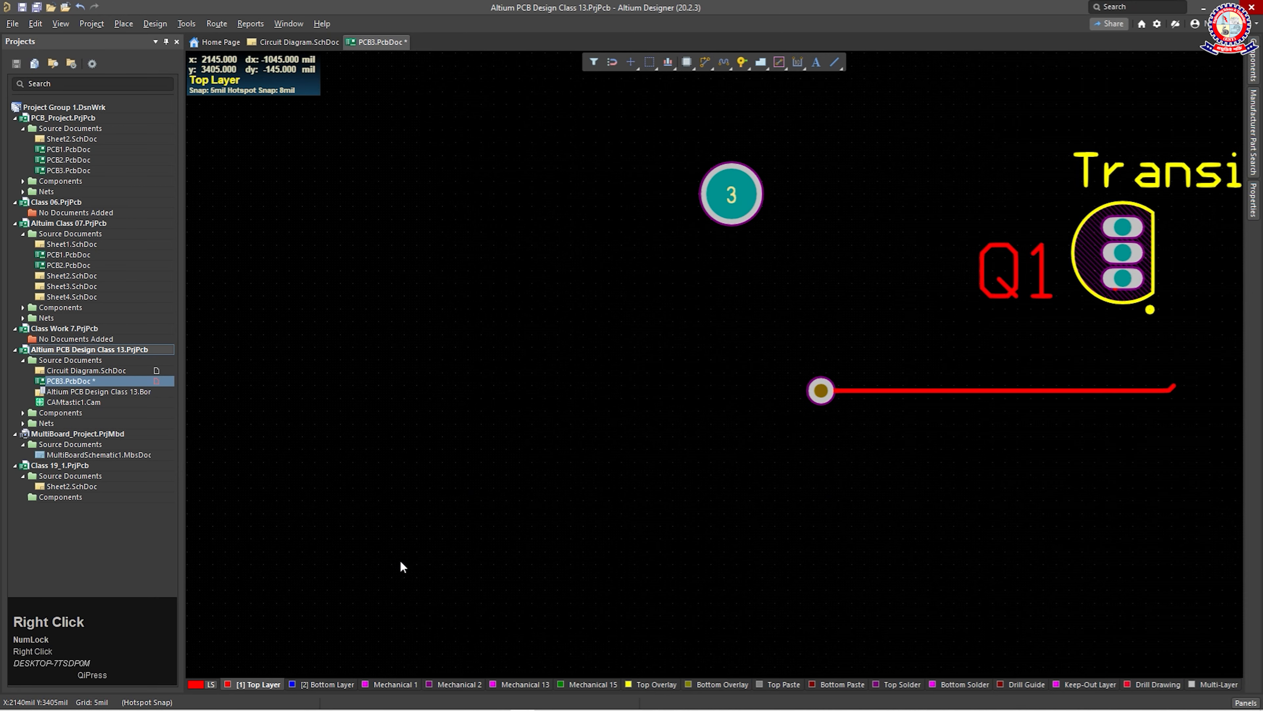
# Make the Bottom Layer active and route a track about 611 mil long from the via horizontally to the left
pyautogui.click(329, 685)
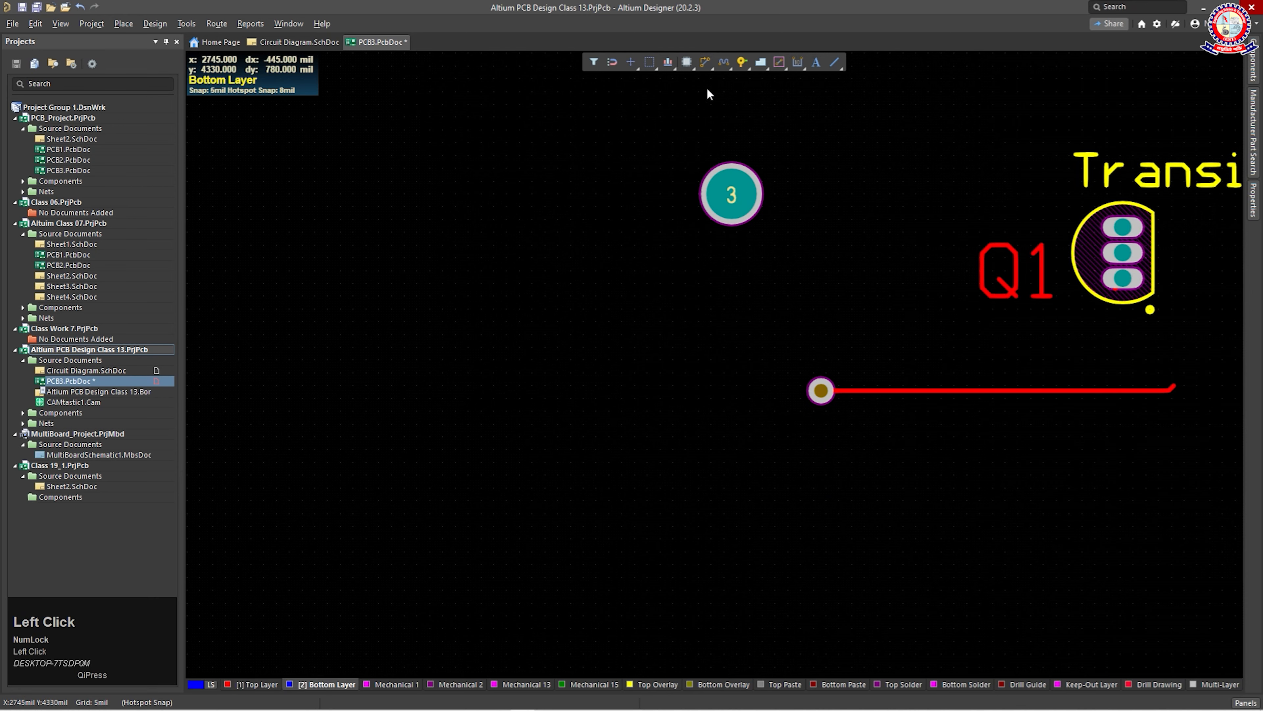
pyautogui.click(706, 62)
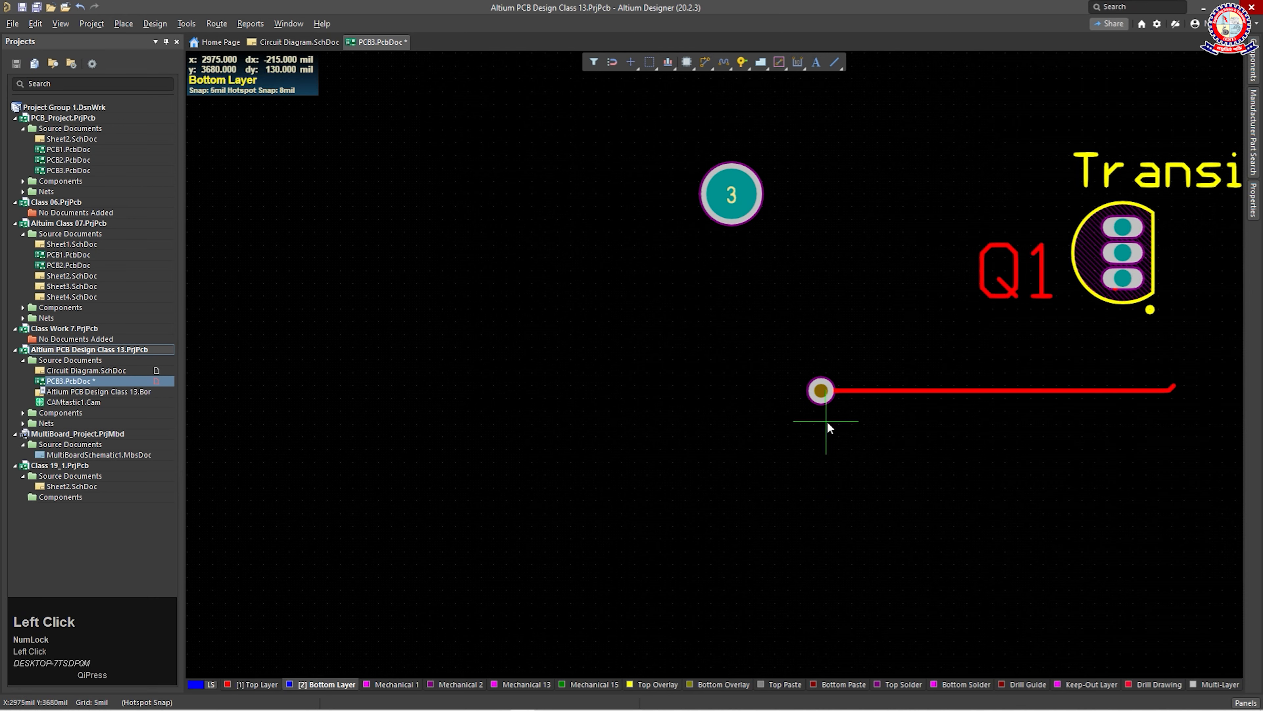
pyautogui.click(811, 394)
pyautogui.click(517, 390)
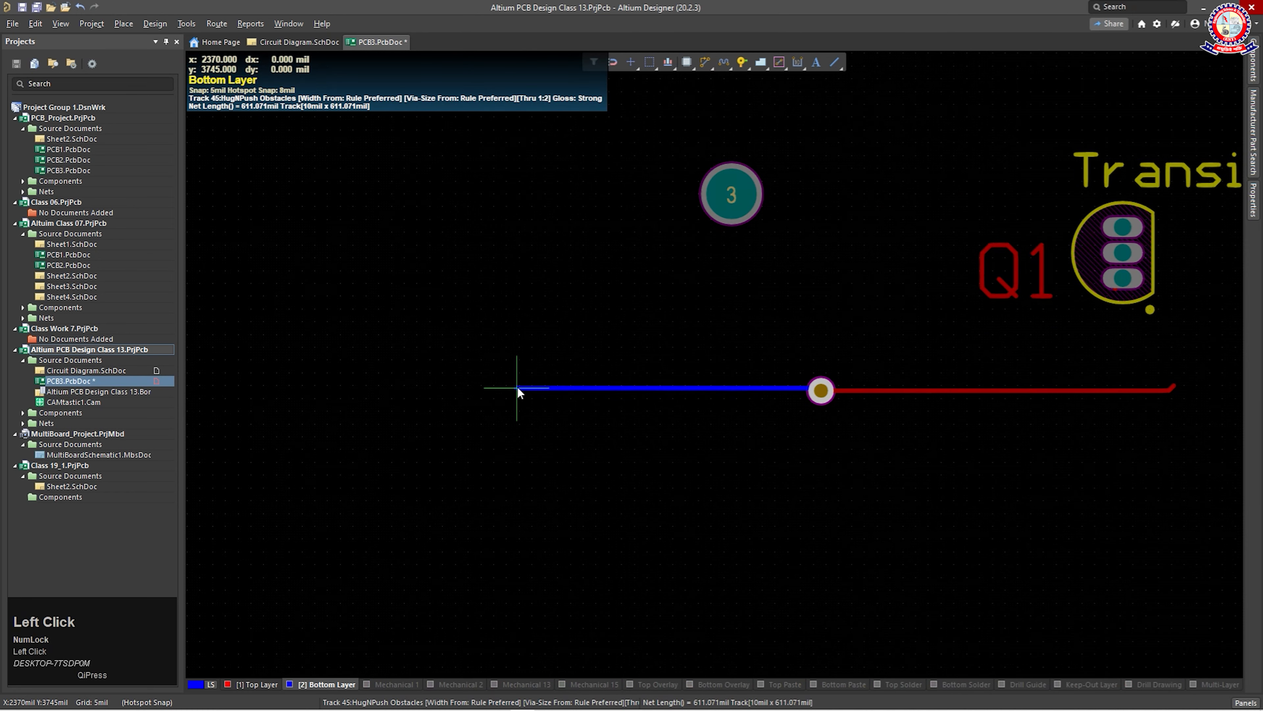
pyautogui.rightClick(517, 390)
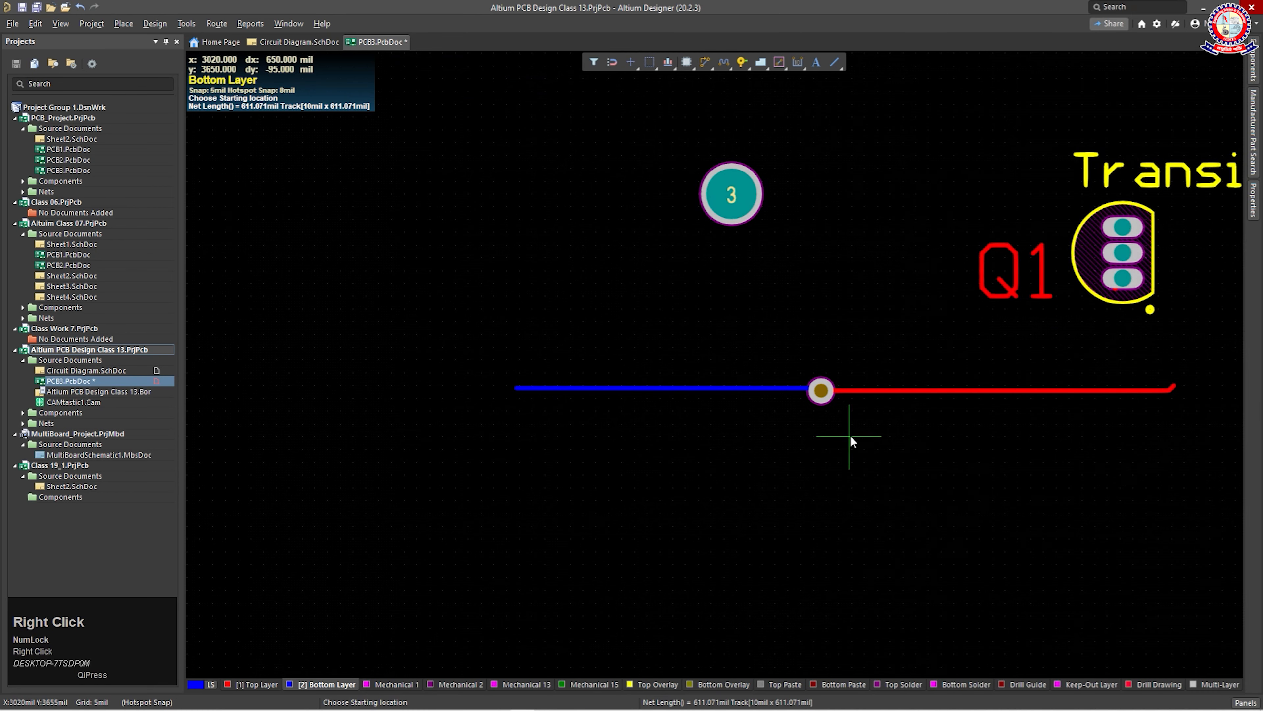
pyautogui.rightClick(841, 423)
pyautogui.click(898, 392)
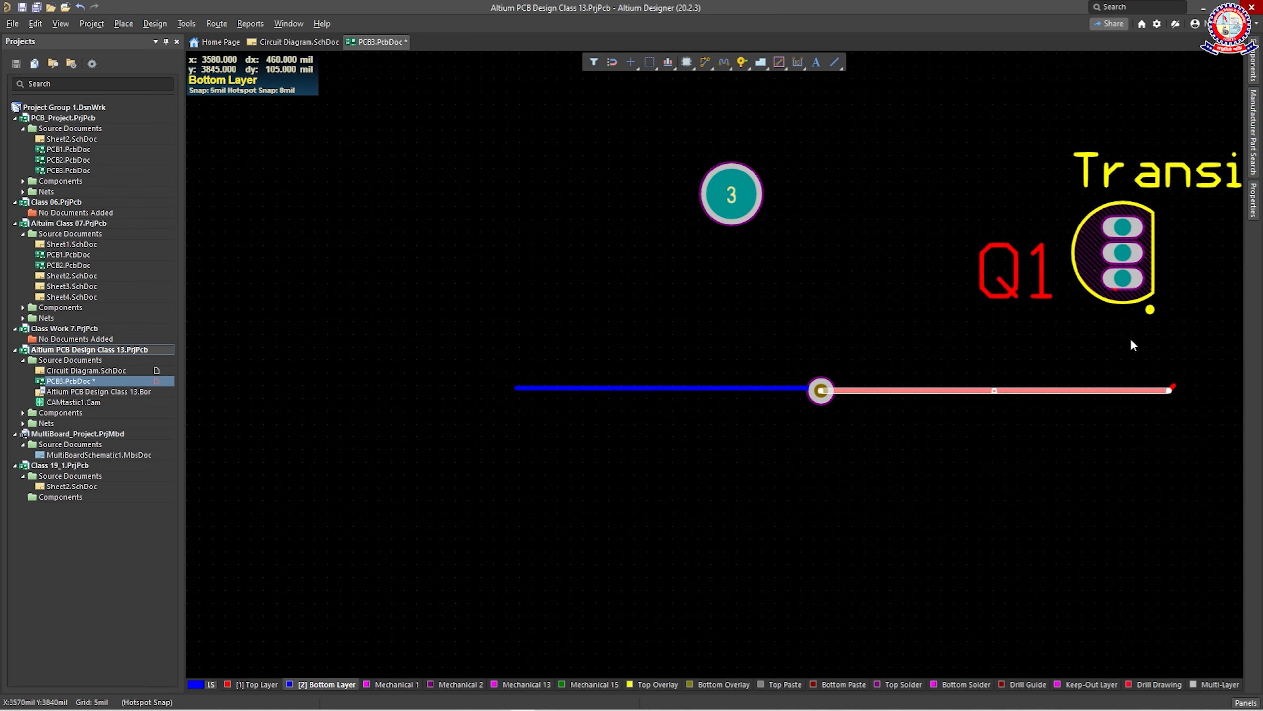
pyautogui.click(945, 410)
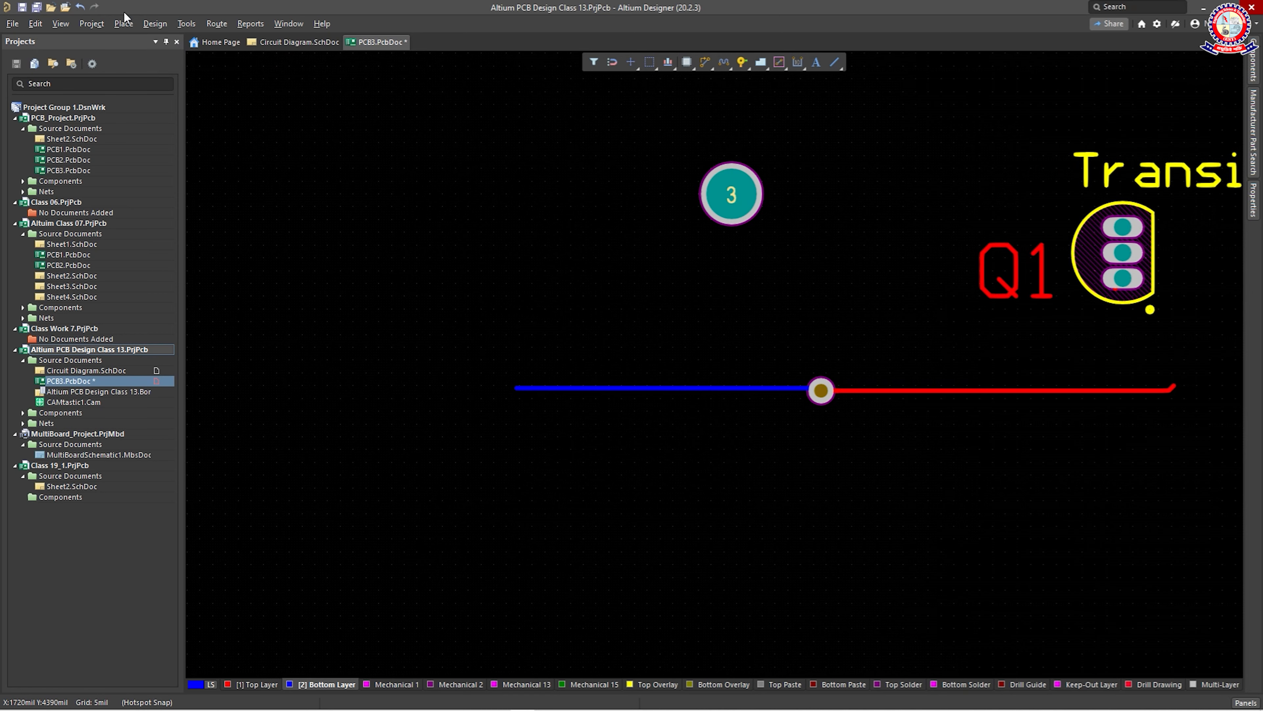
# Place a second via beyond the free end of the bottom track, at about X 2200 mil, Y 3740 mil
pyautogui.click(742, 62)
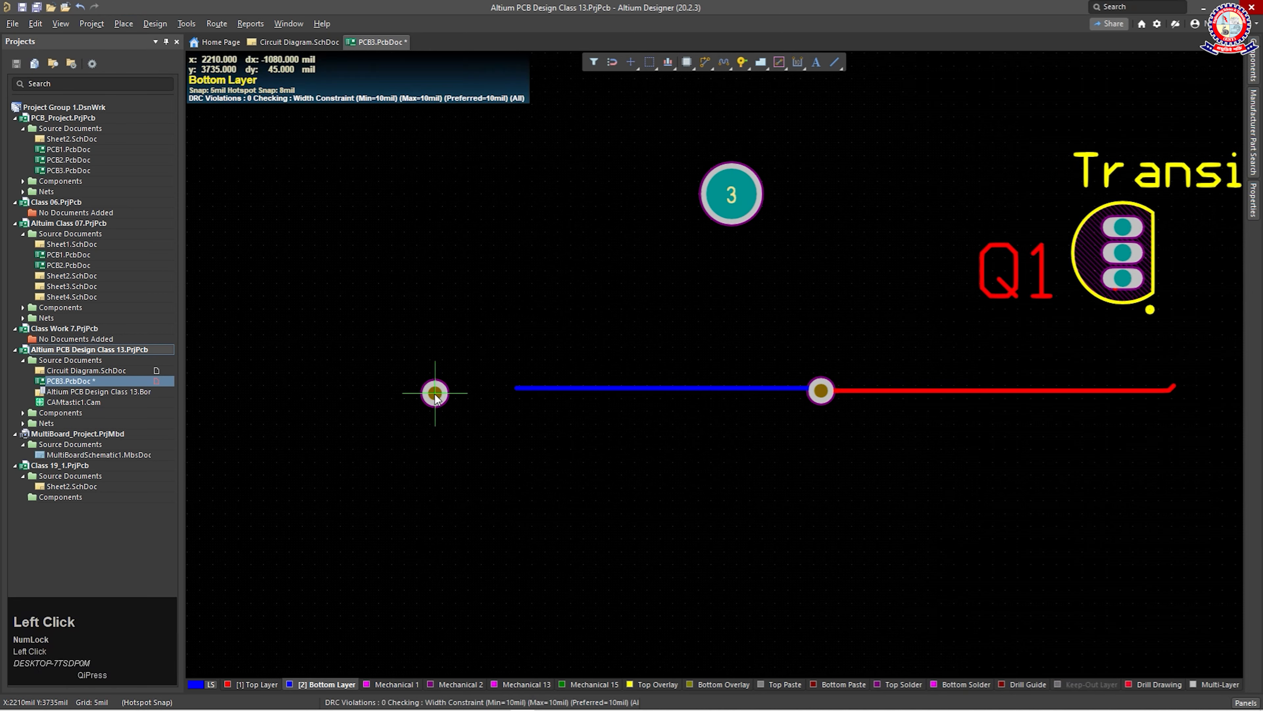
pyautogui.click(430, 390)
pyautogui.rightClick(458, 432)
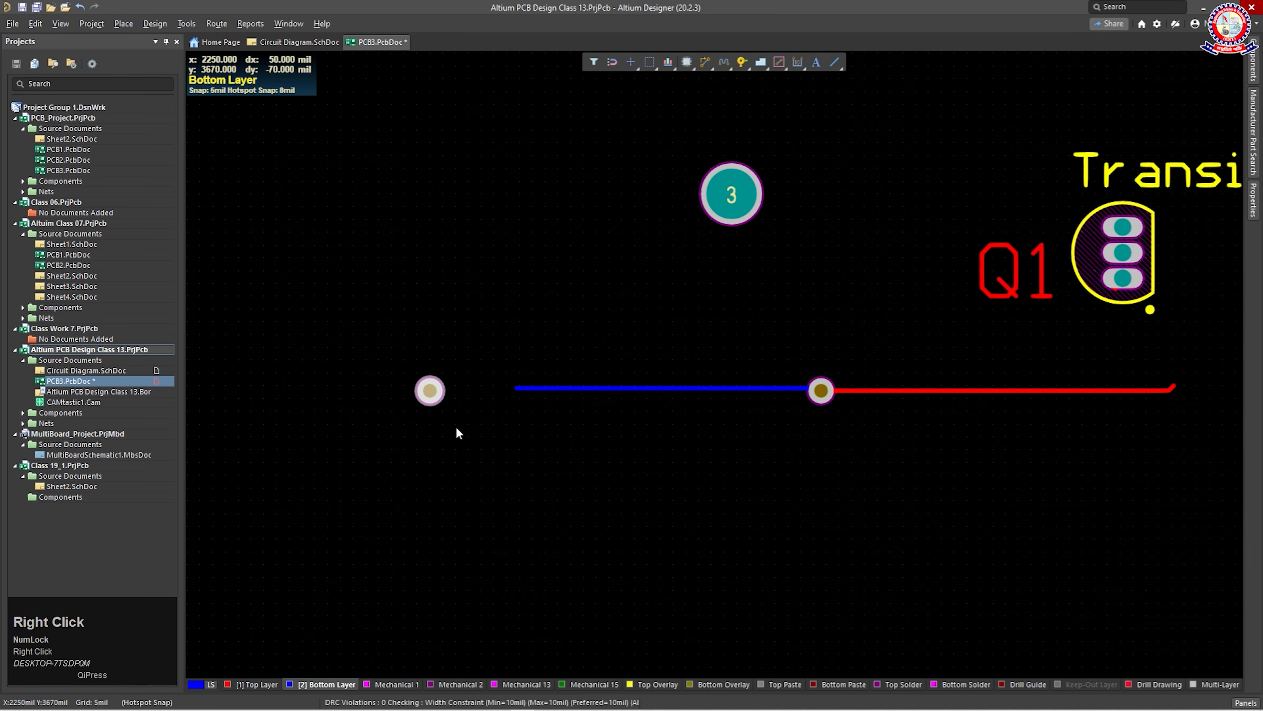
# Route a Bottom Layer track about 386 mil long from the second via to just below the existing bottom track
pyautogui.click(706, 62)
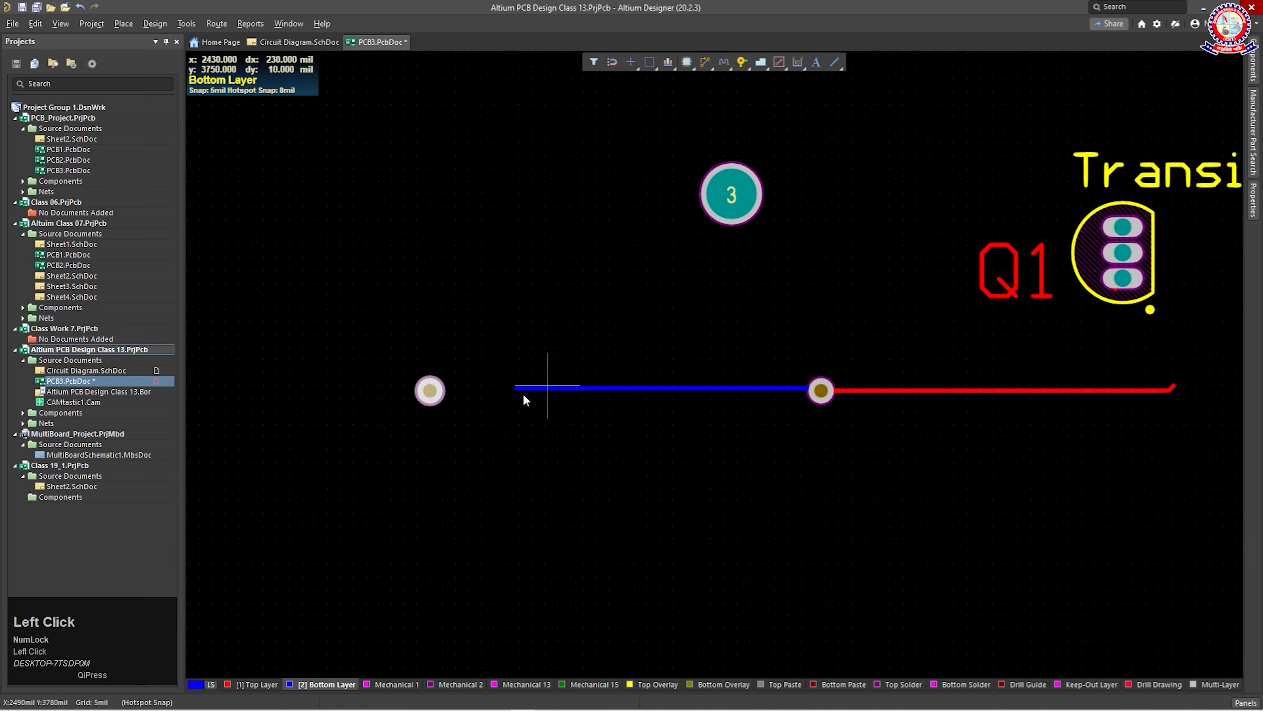
pyautogui.click(428, 390)
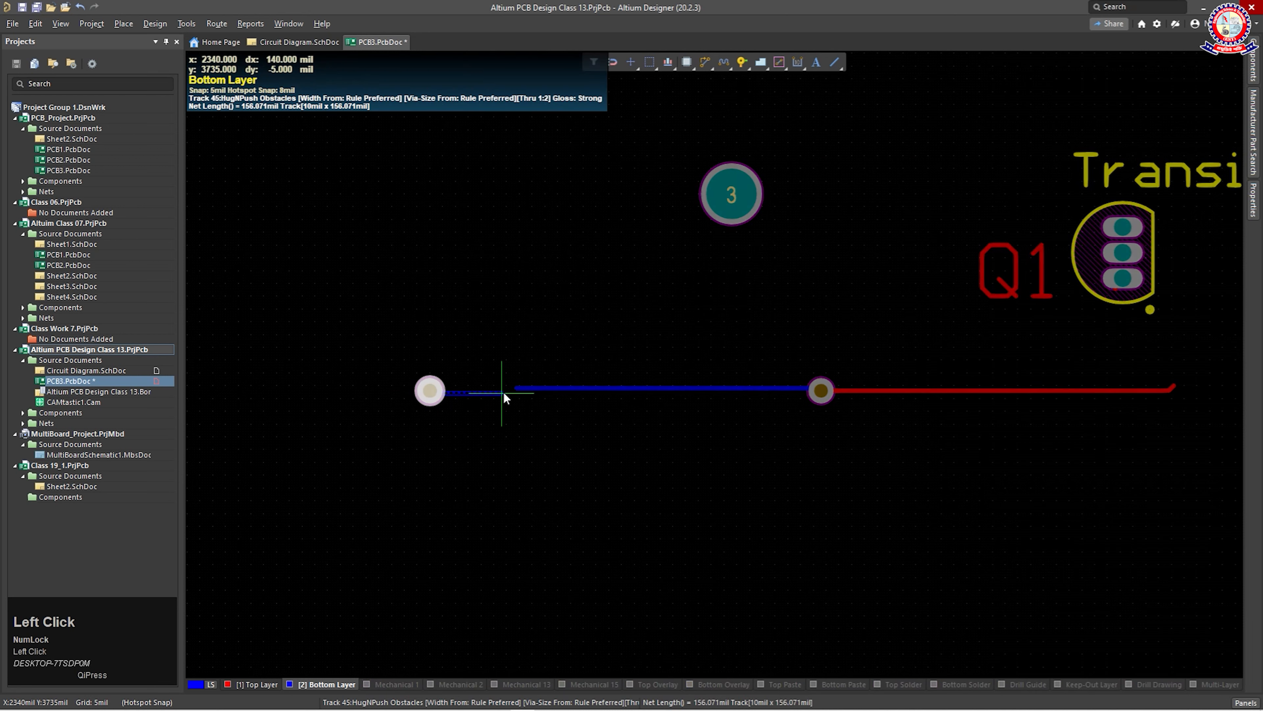
pyautogui.click(613, 410)
pyautogui.rightClick(613, 410)
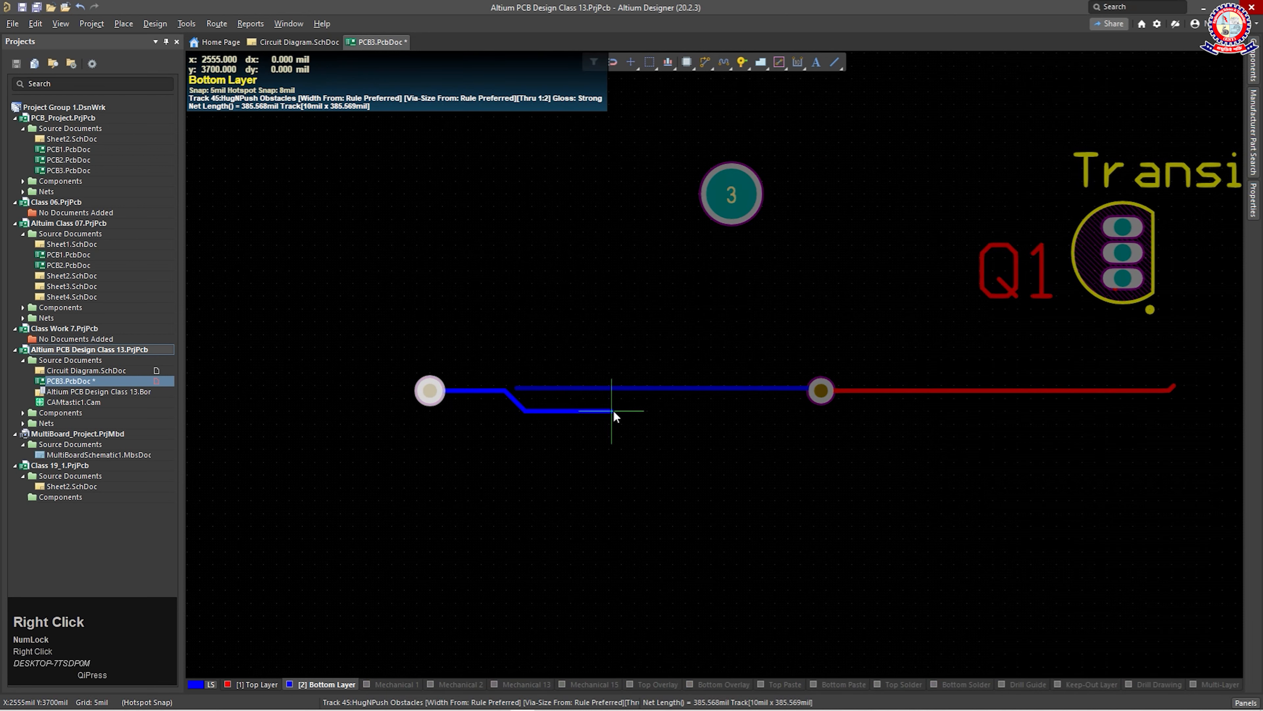
pyautogui.rightClick(343, 597)
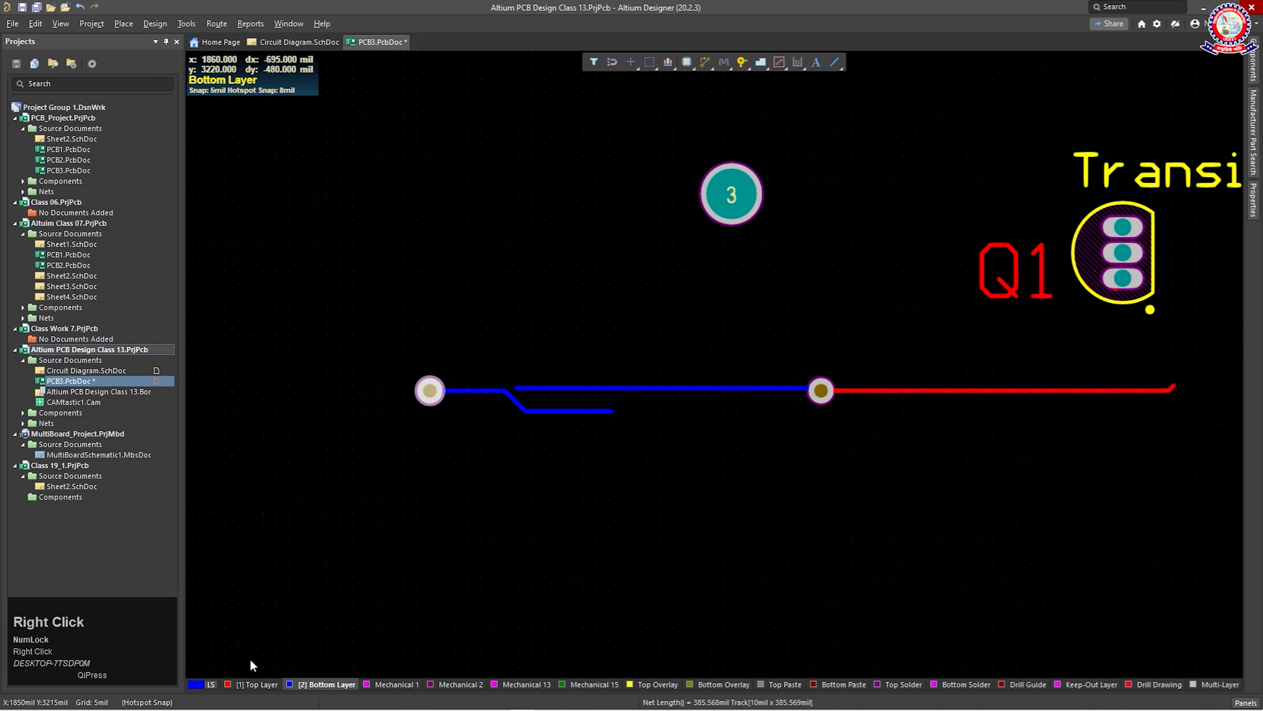
# Make the Top Layer active and route a track about 276 mil long from the second via horizontally to the left
pyautogui.click(255, 684)
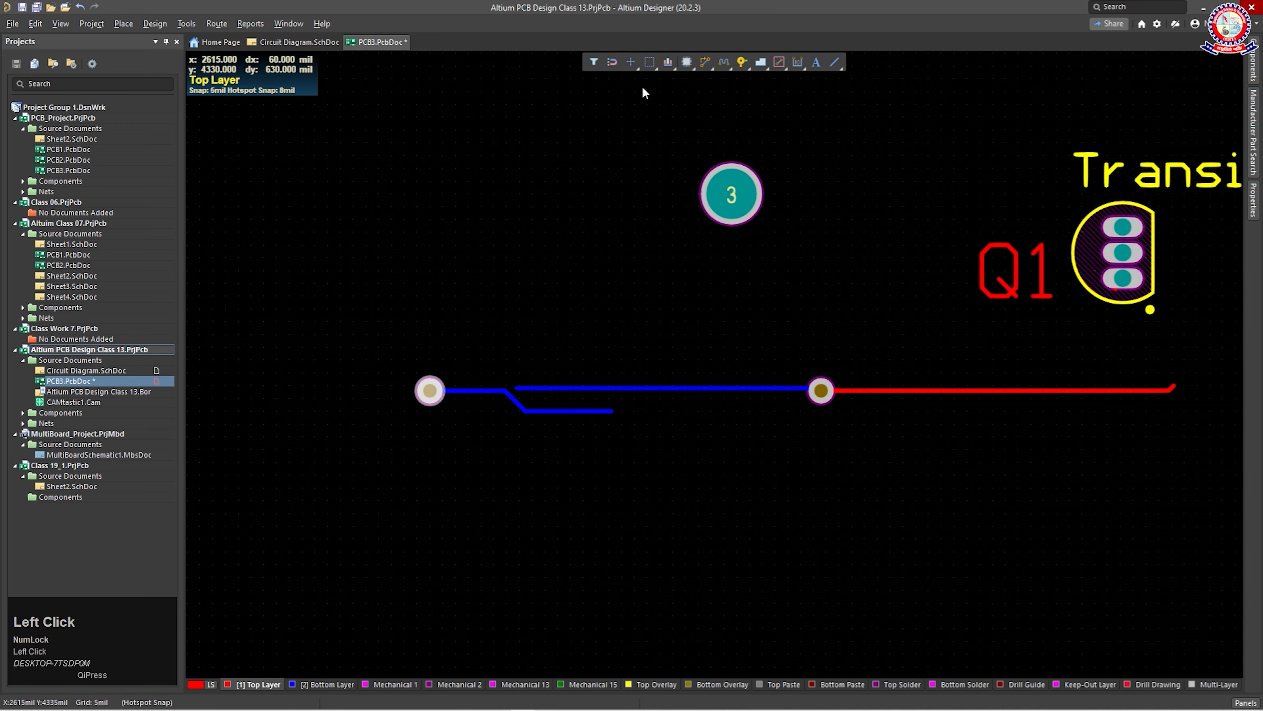
pyautogui.click(705, 62)
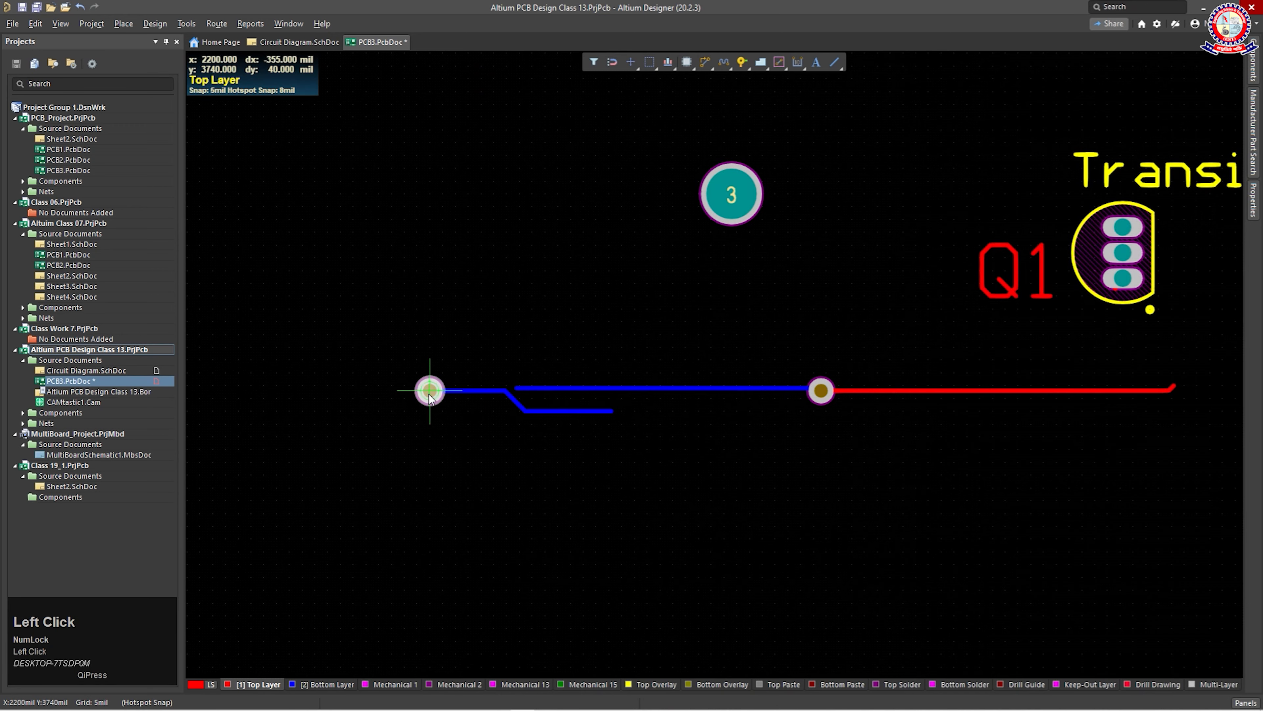
pyautogui.click(429, 392)
pyautogui.click(299, 389)
pyautogui.rightClick(299, 388)
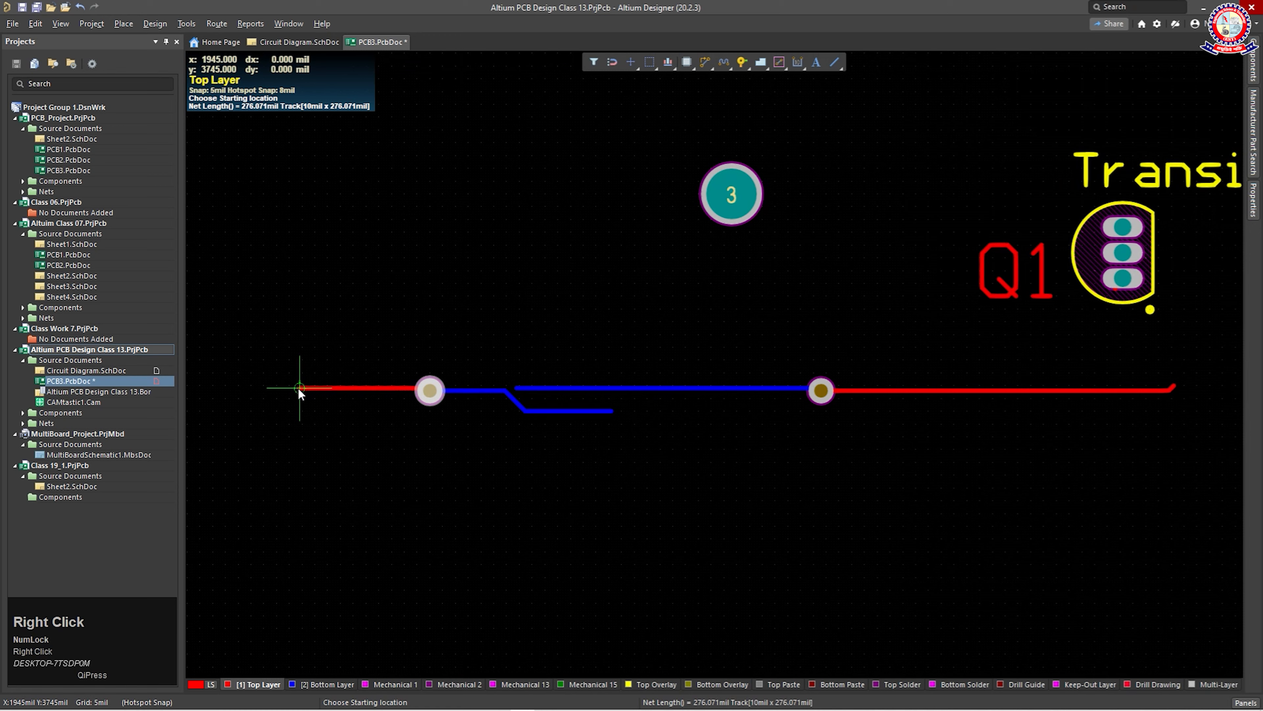
pyautogui.rightClick(399, 473)
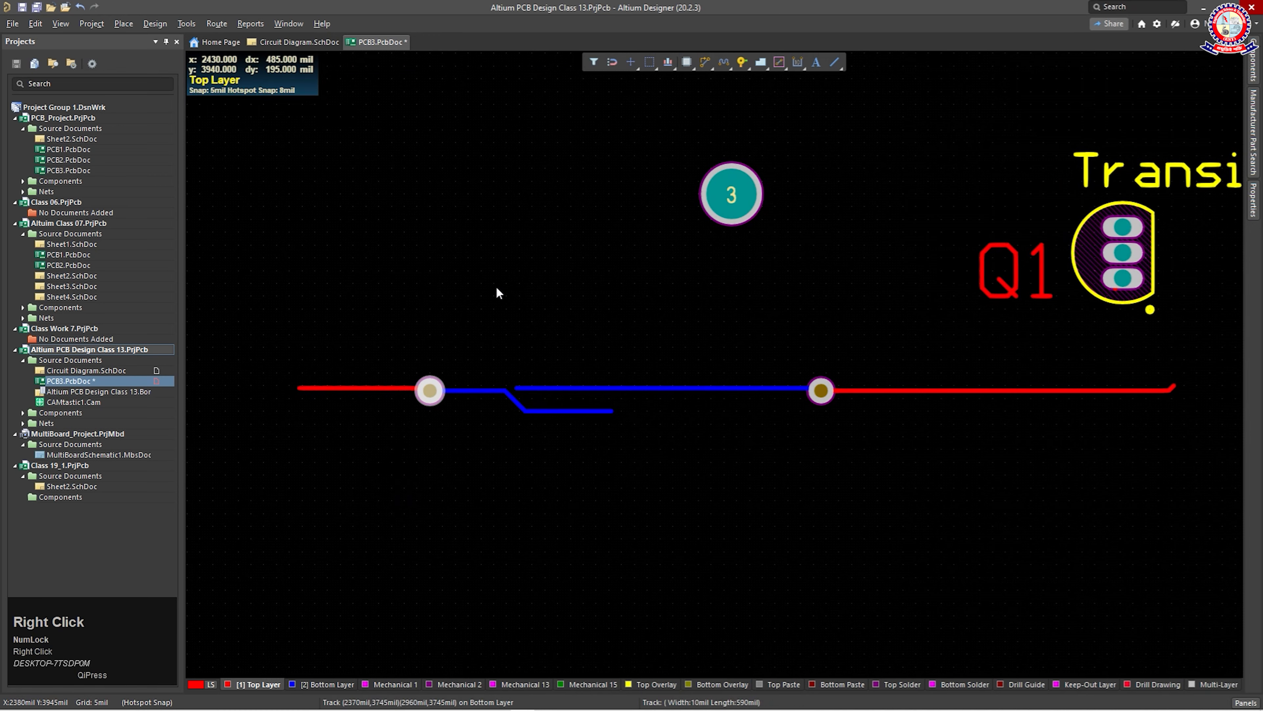